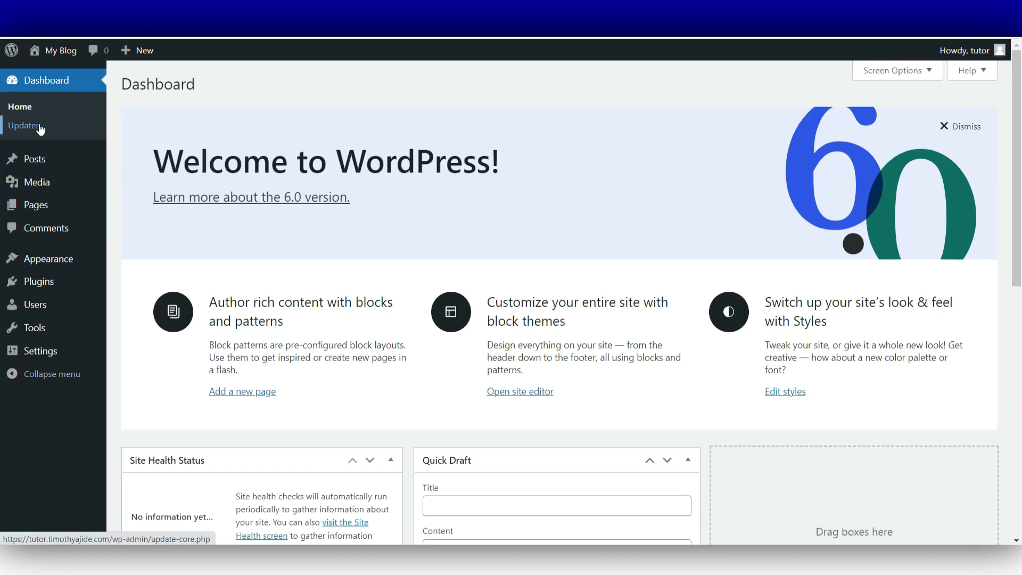
- Collapse the admin sidebar menu to icons and expand it again
mouse_move(43, 165)
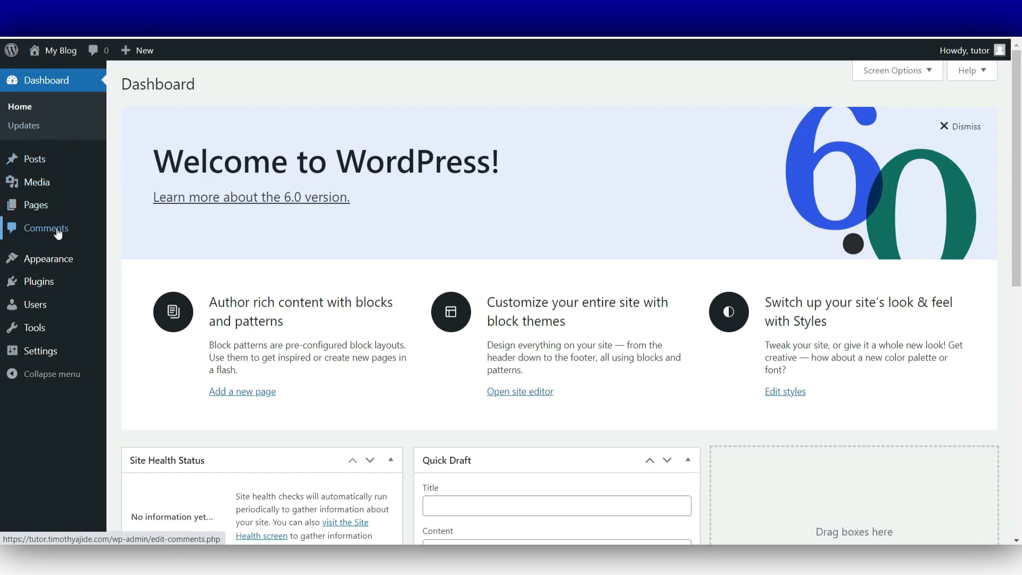
mouse_move(51, 304)
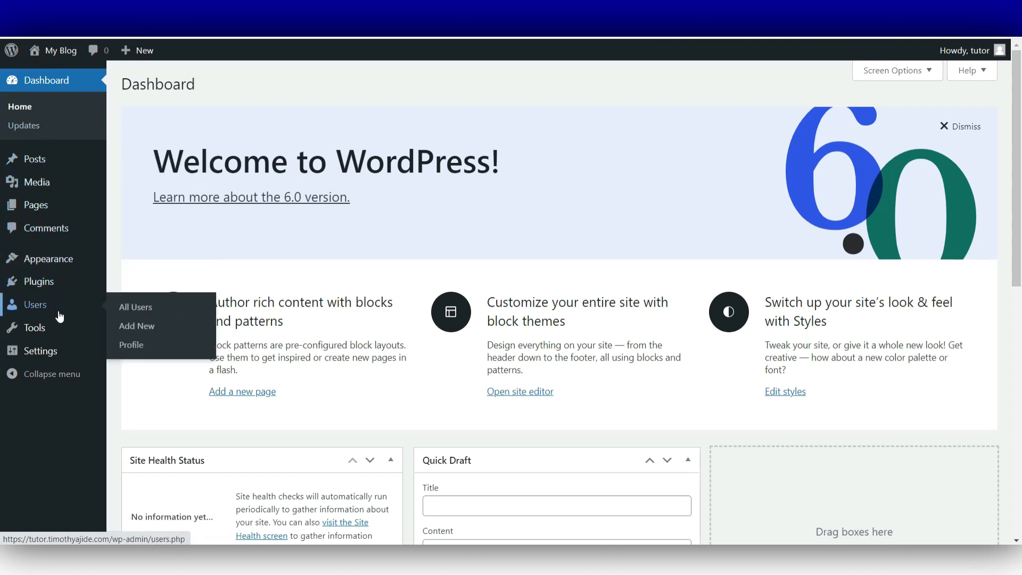
click(43, 376)
mouse_move(21, 85)
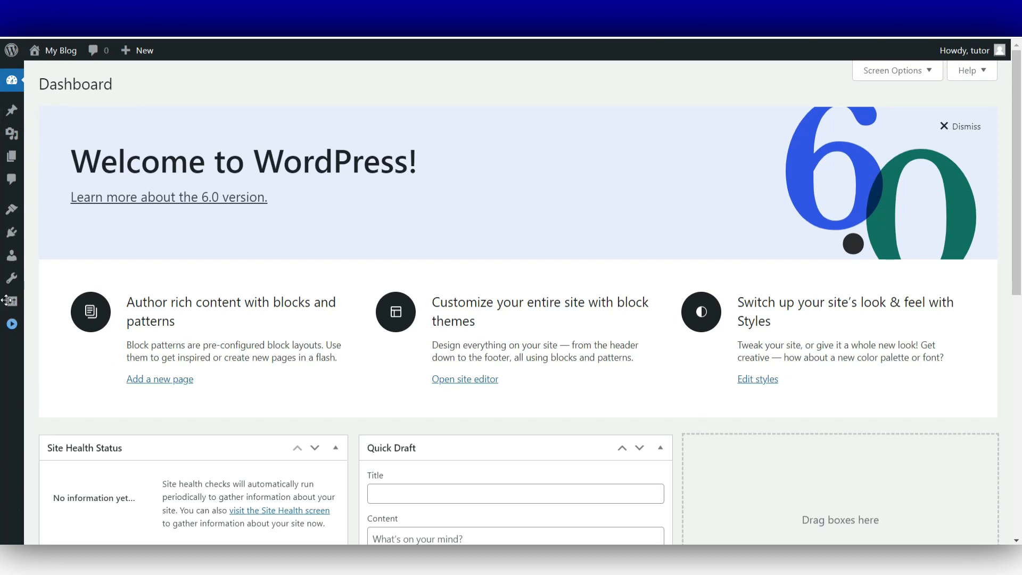
click(12, 332)
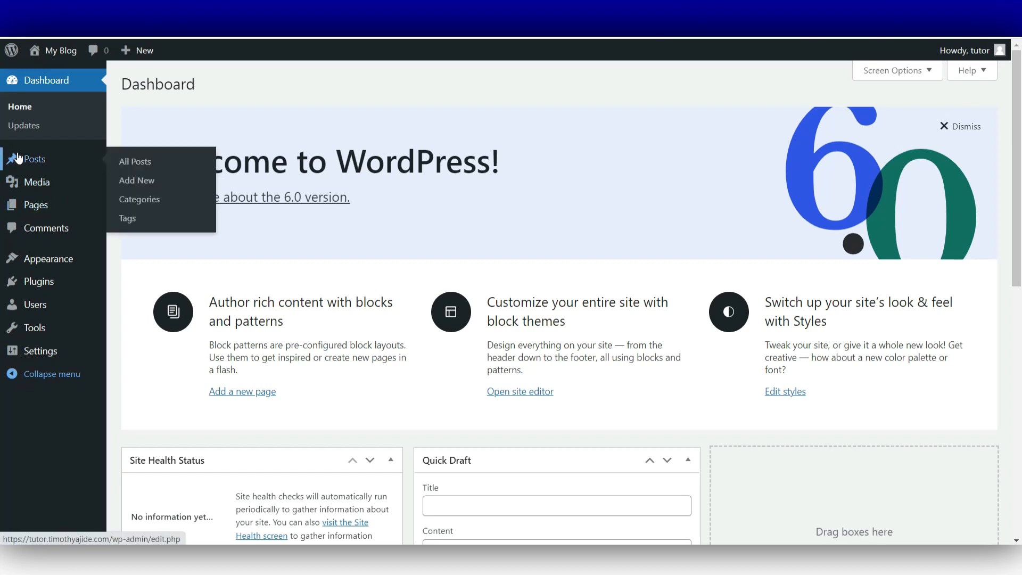
- Open the list of all posts in a new browser tab and switch to it
right_click(147, 165)
key(Escape)
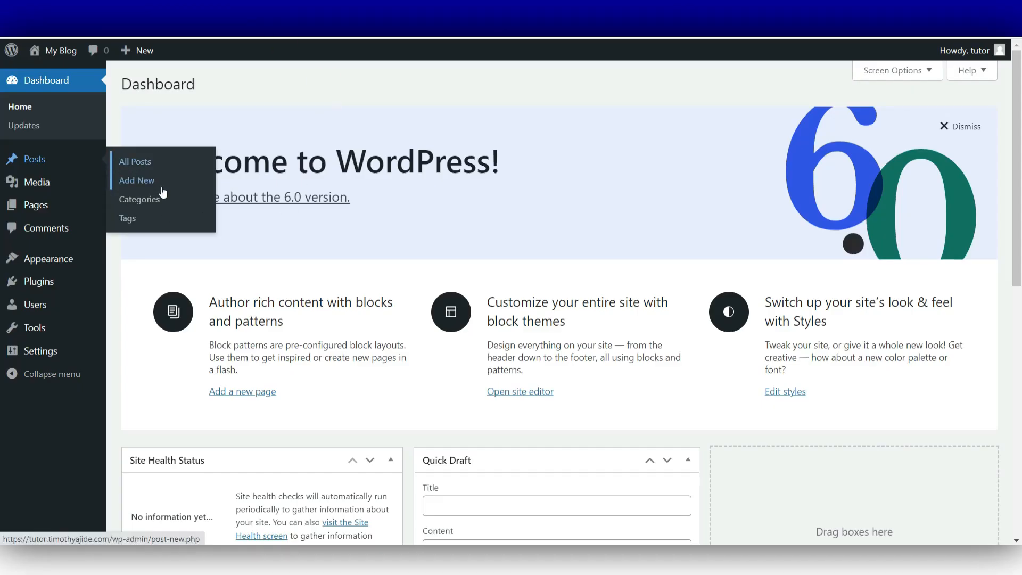
click(143, 181)
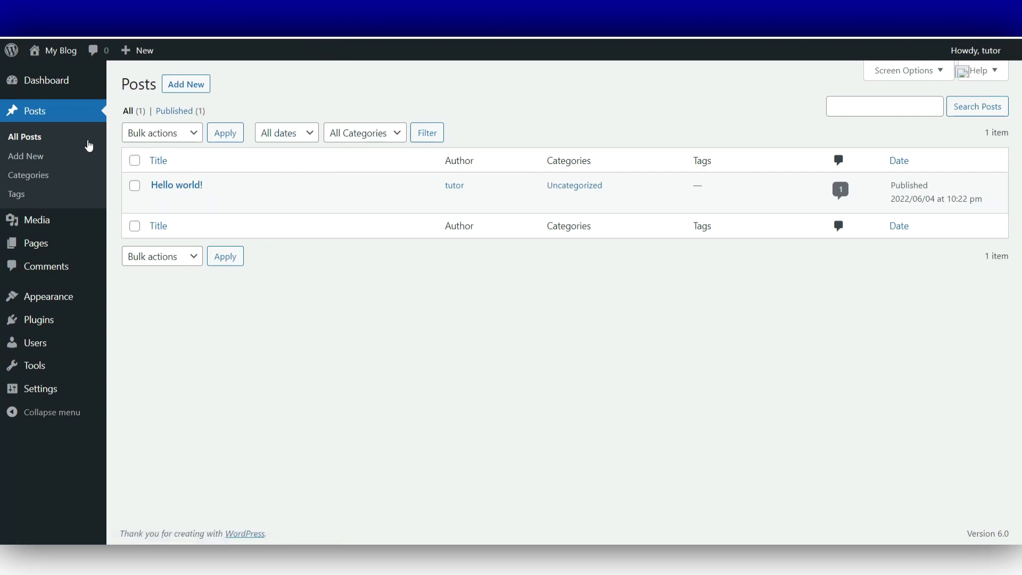
- Open the public view of the "Hello world!" post in a new browser tab and display it
right_click(255, 204)
click(291, 177)
click(335, 8)
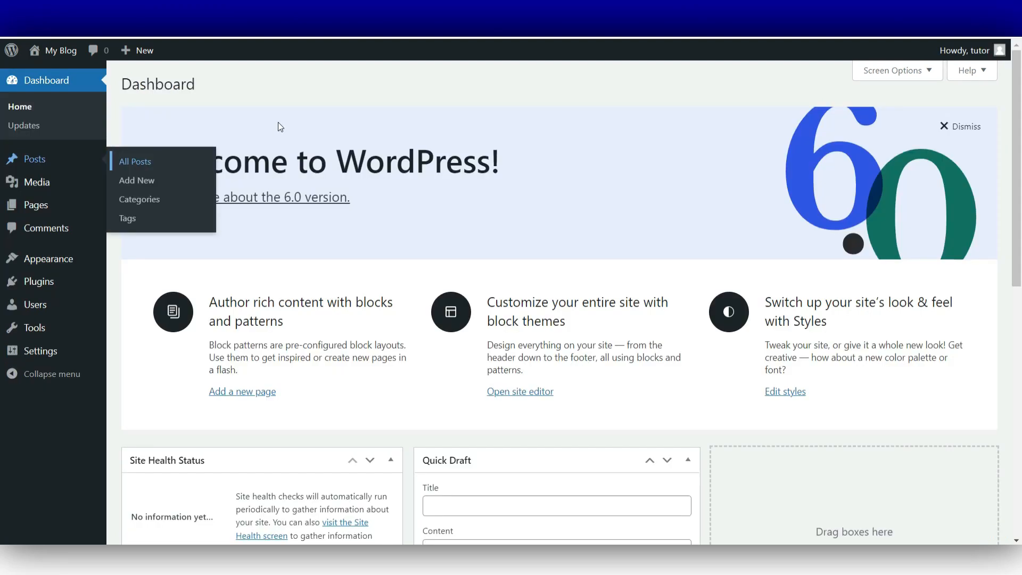
click(282, 89)
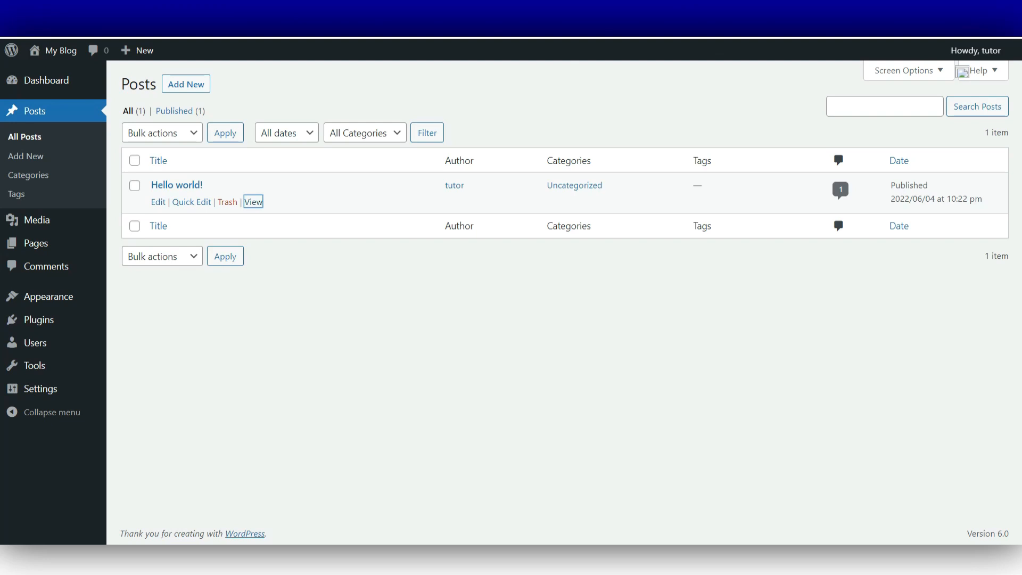
click(373, 11)
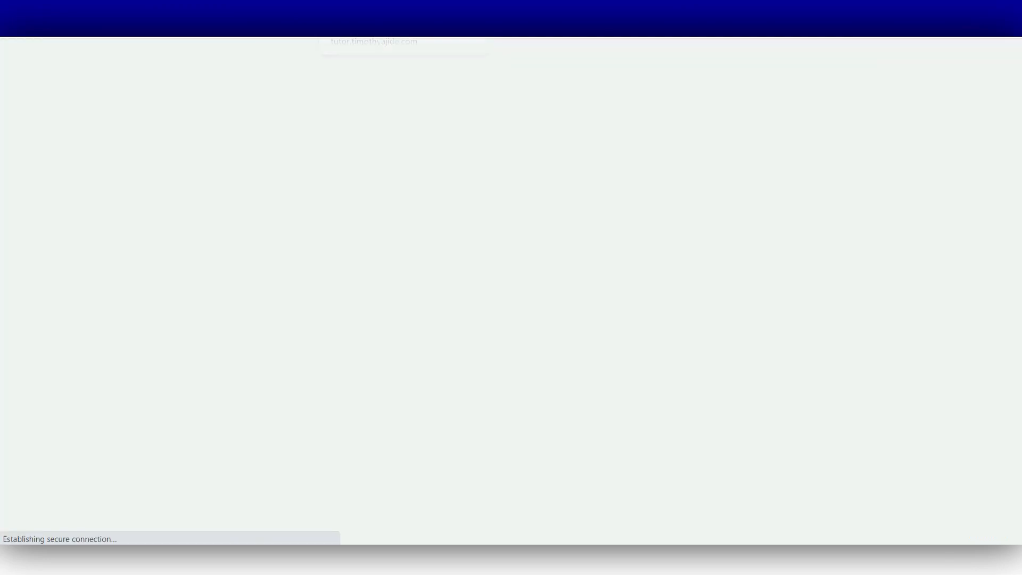
click(240, 11)
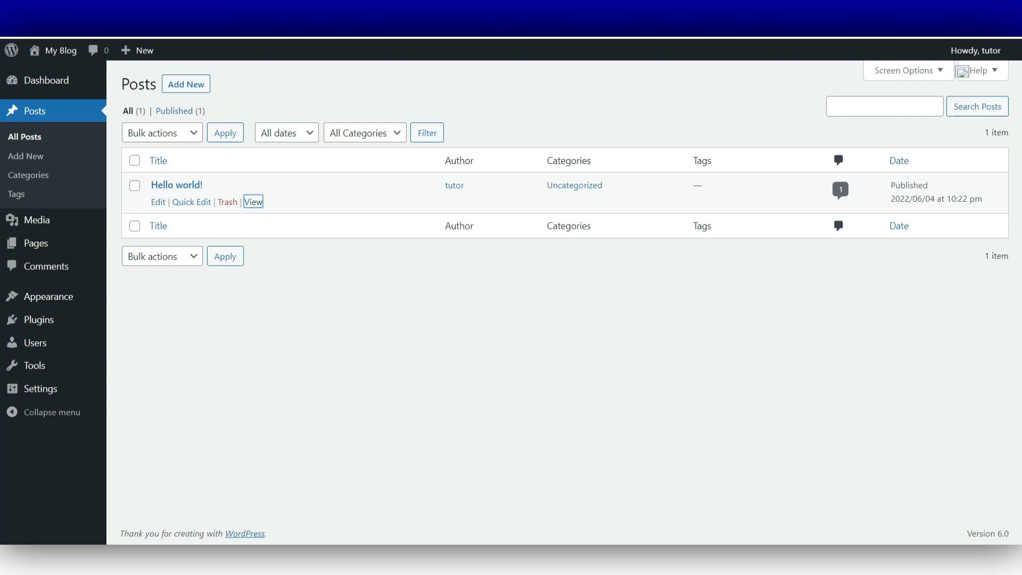
right_click(44, 155)
click(58, 160)
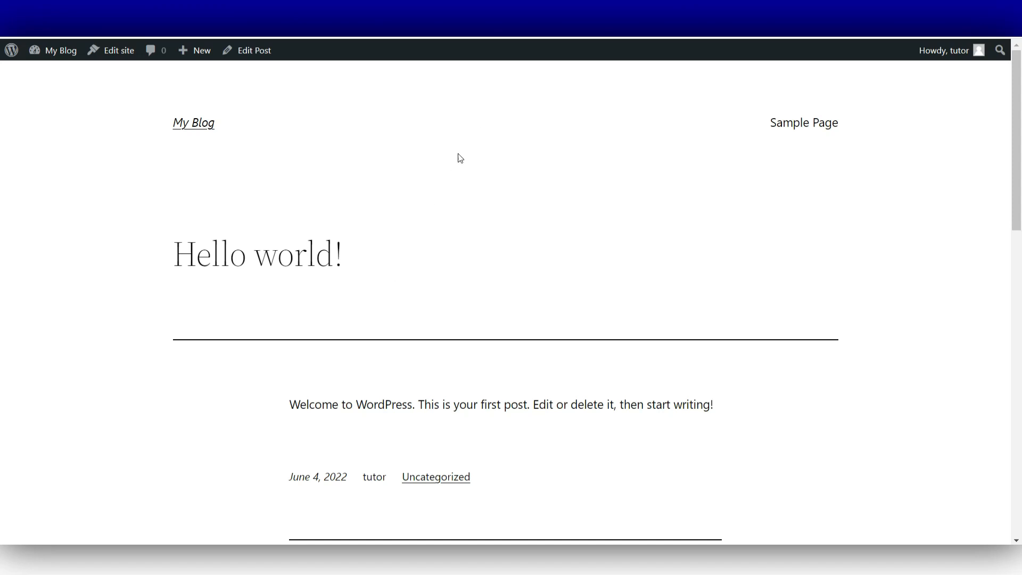
- Examine the layout of the "Hello world!" post page, including its title, body text, comment and reply form
scroll(632, 334, down, 5)
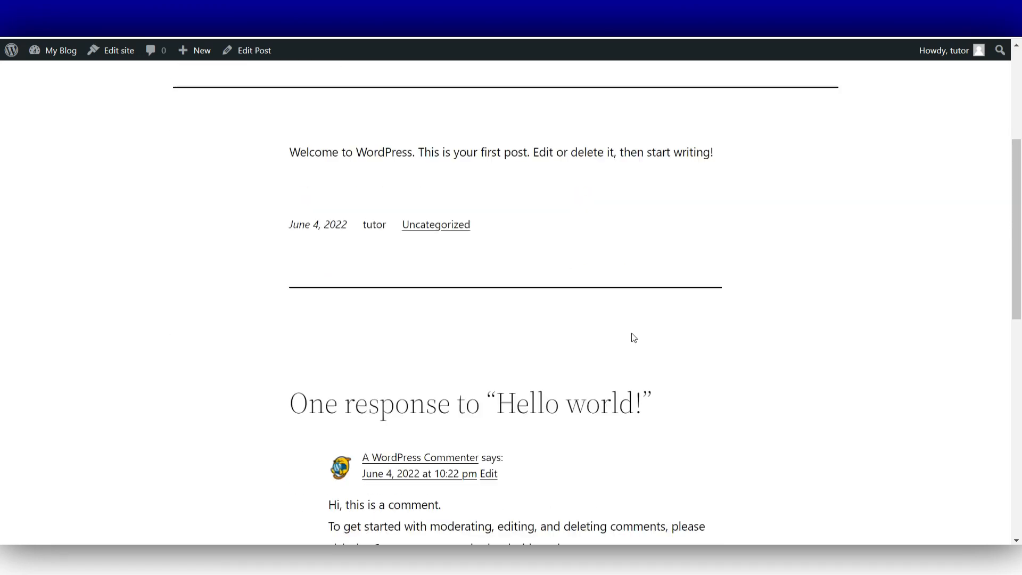
scroll(617, 325, up, 5)
scroll(650, 315, down, 5)
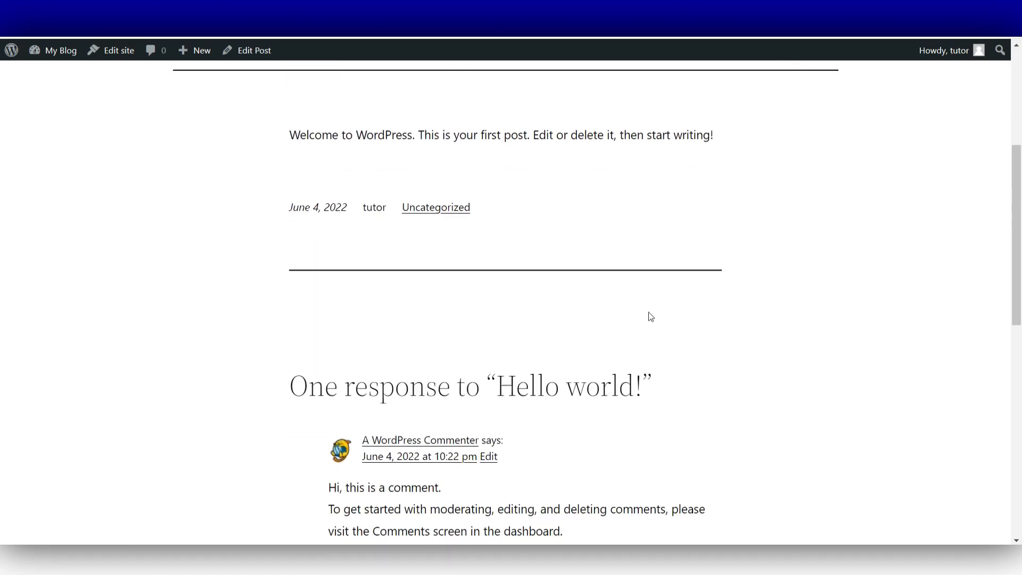
scroll(662, 326, up, 5)
scroll(591, 320, down, 6)
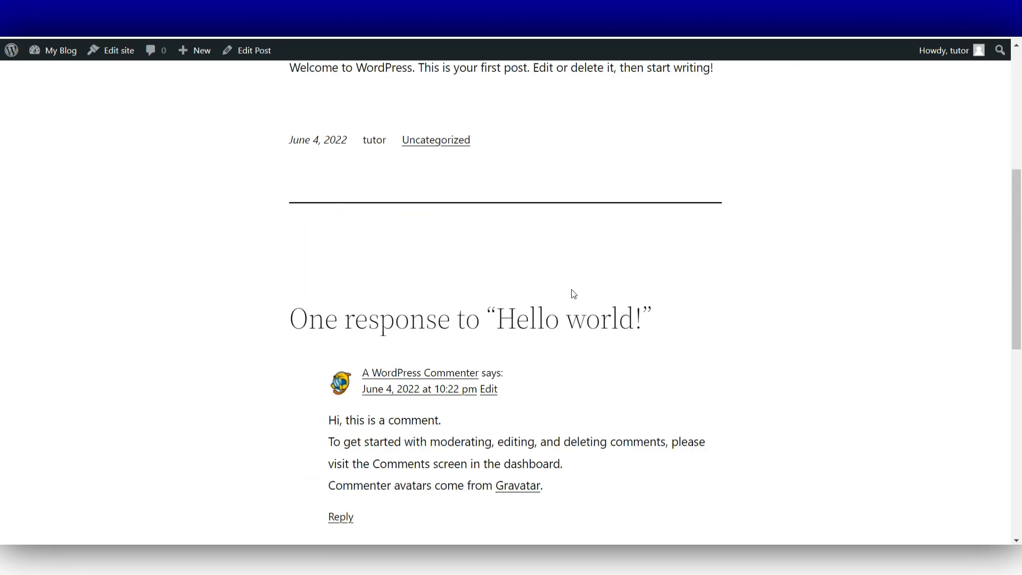
scroll(570, 291, up, 4)
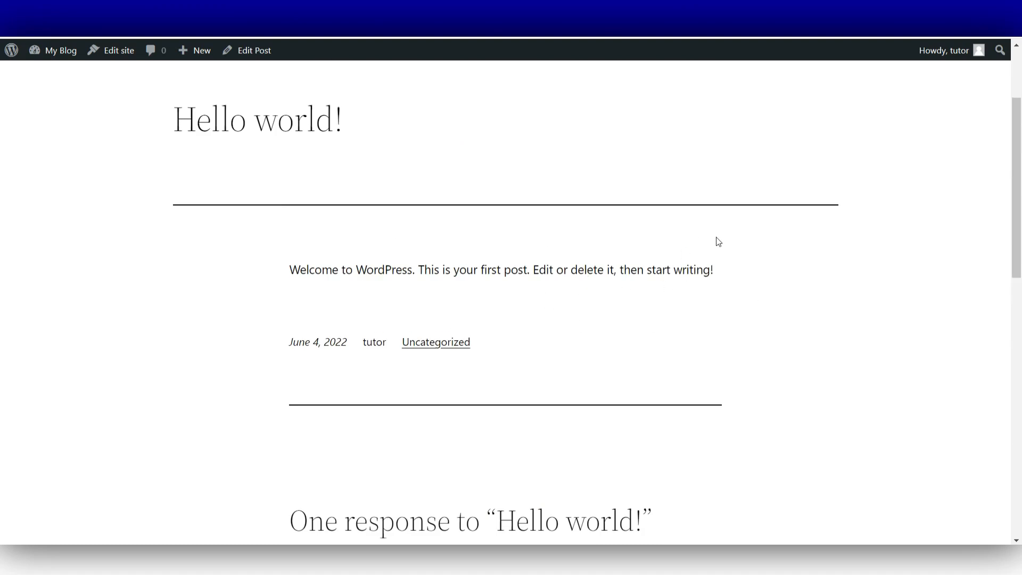
scroll(716, 239, down, 6)
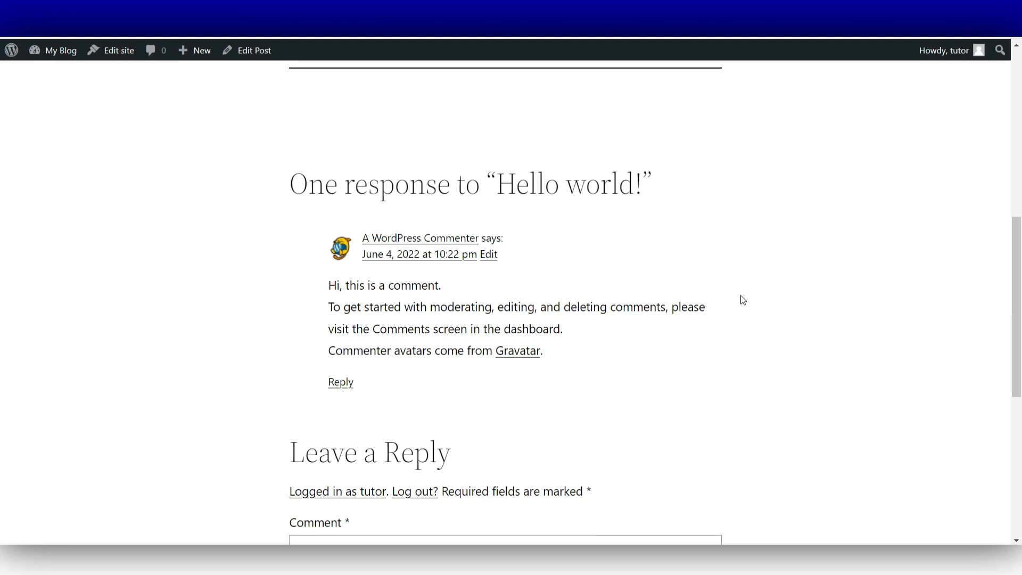
scroll(570, 327, down, 3)
scroll(593, 340, up, 3)
scroll(726, 321, up, 3)
scroll(612, 283, down, 10)
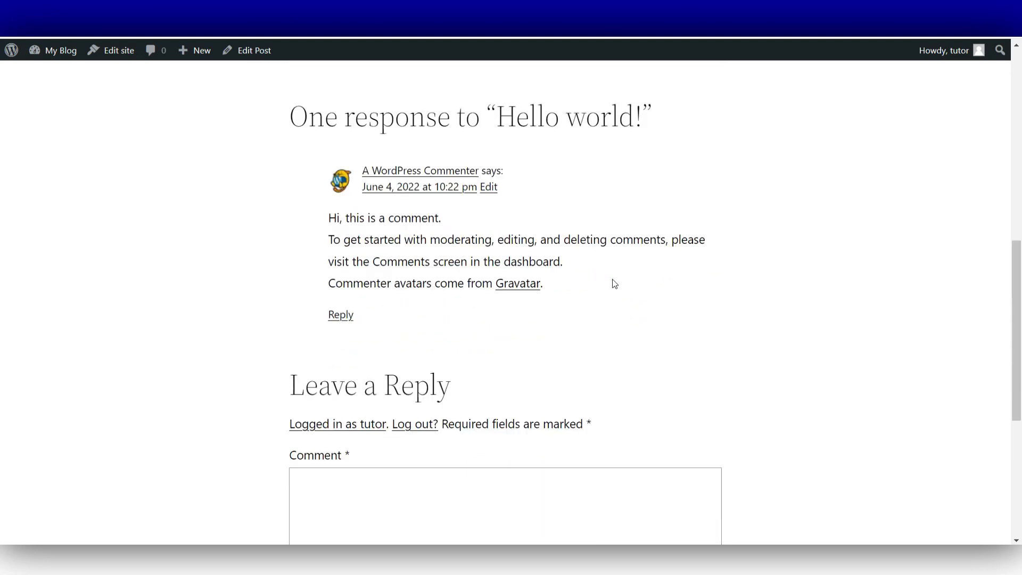
scroll(511, 334, down, 2)
scroll(465, 276, up, 5)
scroll(386, 259, down, 4)
scroll(393, 286, up, 3)
scroll(628, 287, up, 10)
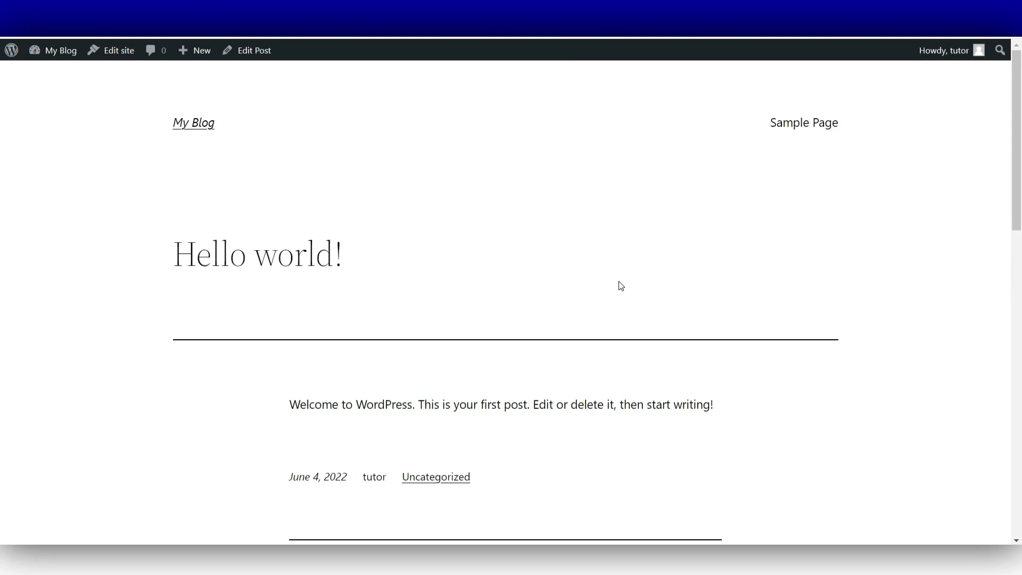
scroll(621, 286, down, 5)
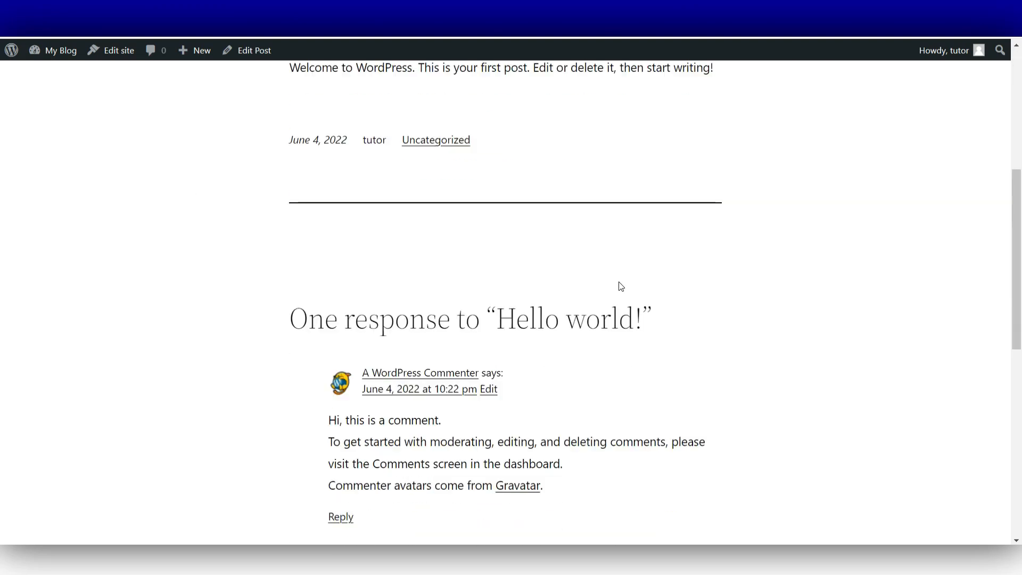
scroll(621, 286, down, 3)
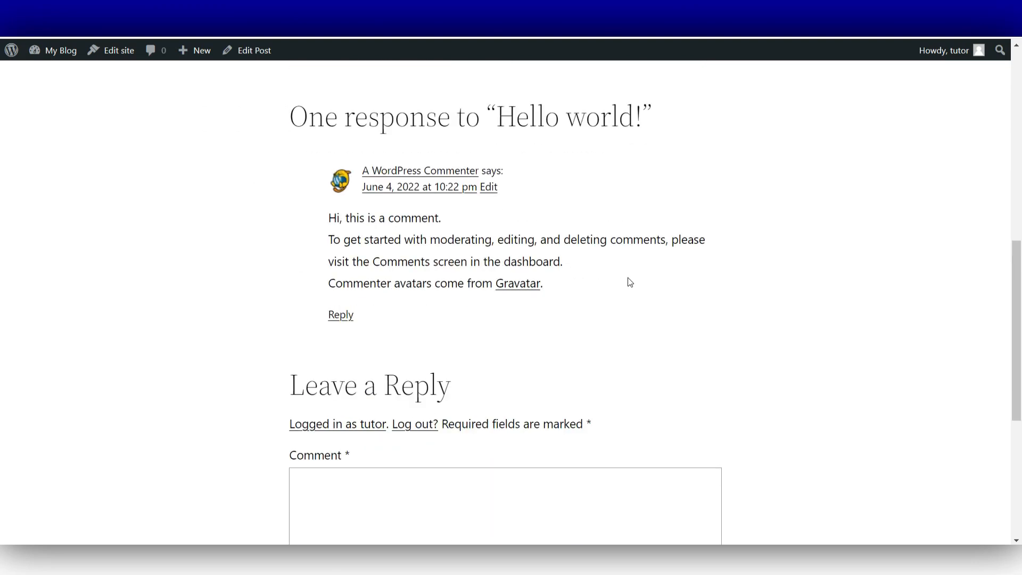
scroll(607, 194, down, 4)
scroll(607, 198, up, 3)
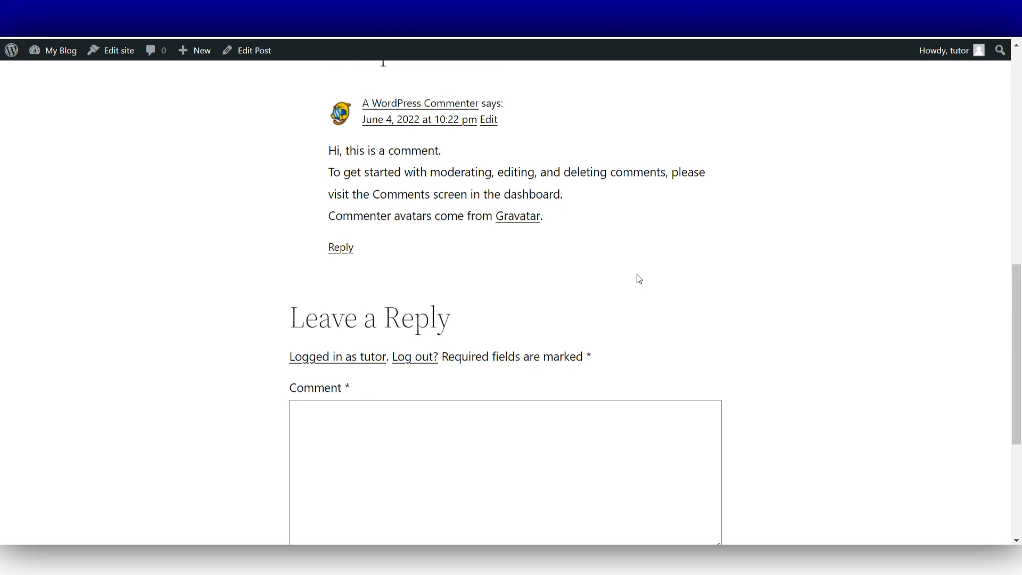
scroll(638, 282, down, 1)
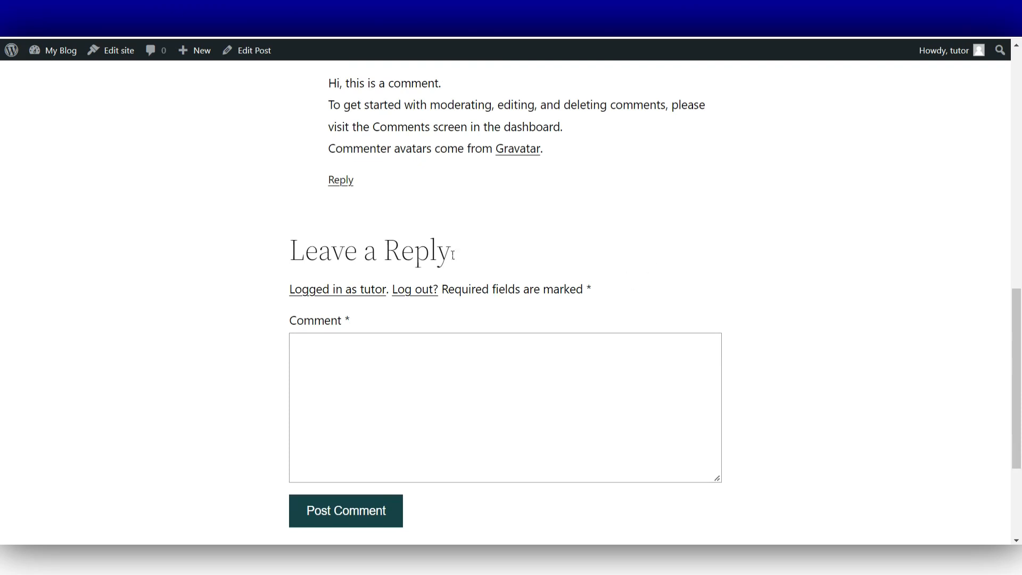
scroll(631, 265, up, 2)
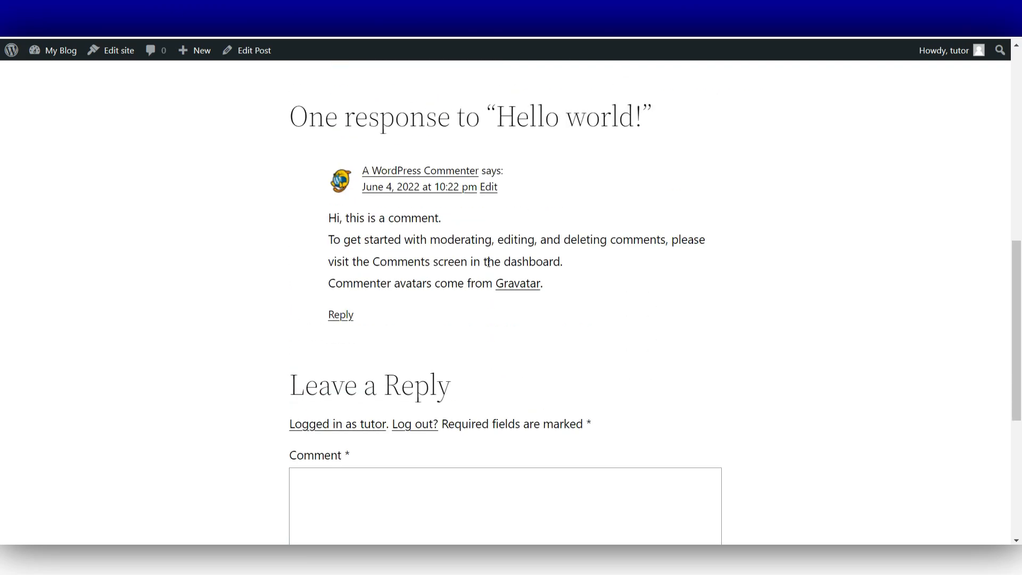
- Examine the "Hello world!" post's body text and the date, author and category shown beneath it
scroll(488, 263, up, 8)
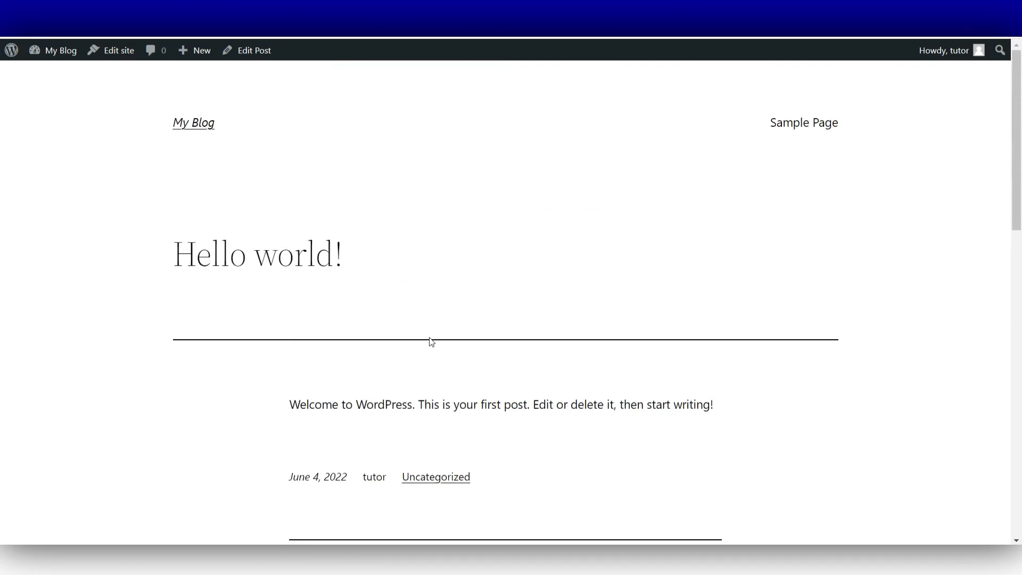
scroll(468, 317, down, 2)
scroll(471, 322, down, 1)
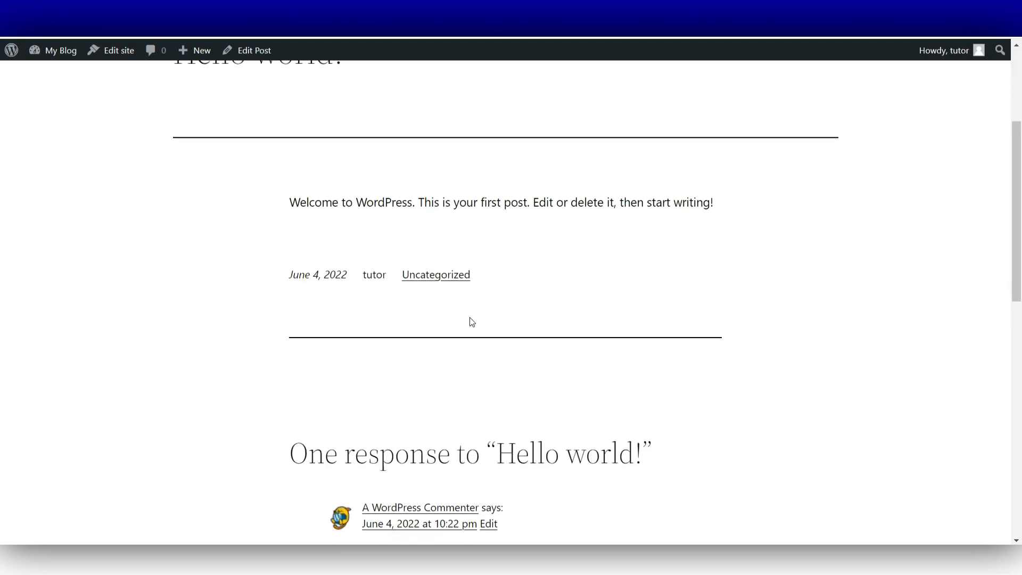
scroll(456, 313, down, 1)
scroll(437, 312, up, 2)
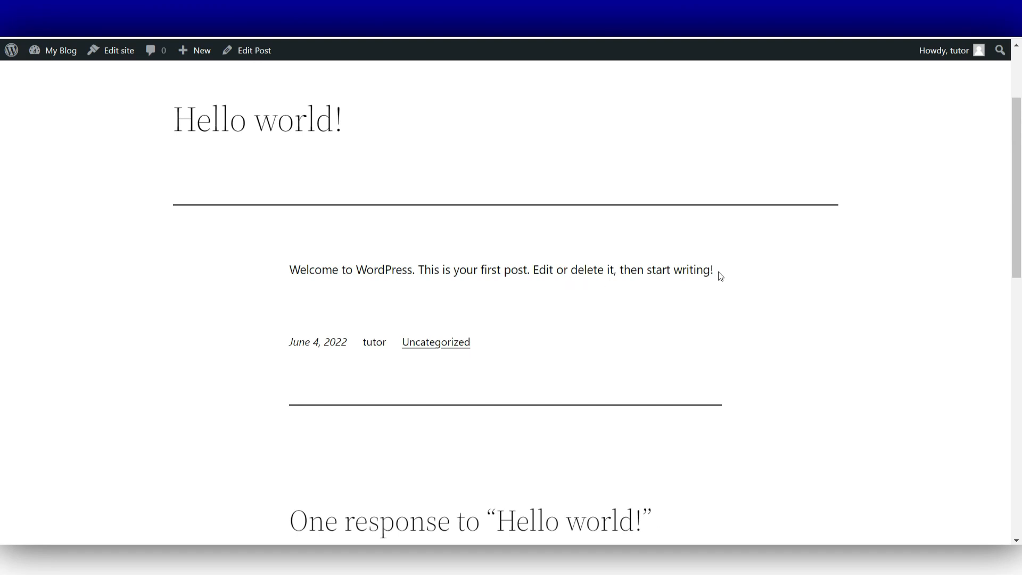
scroll(334, 319, down, 1)
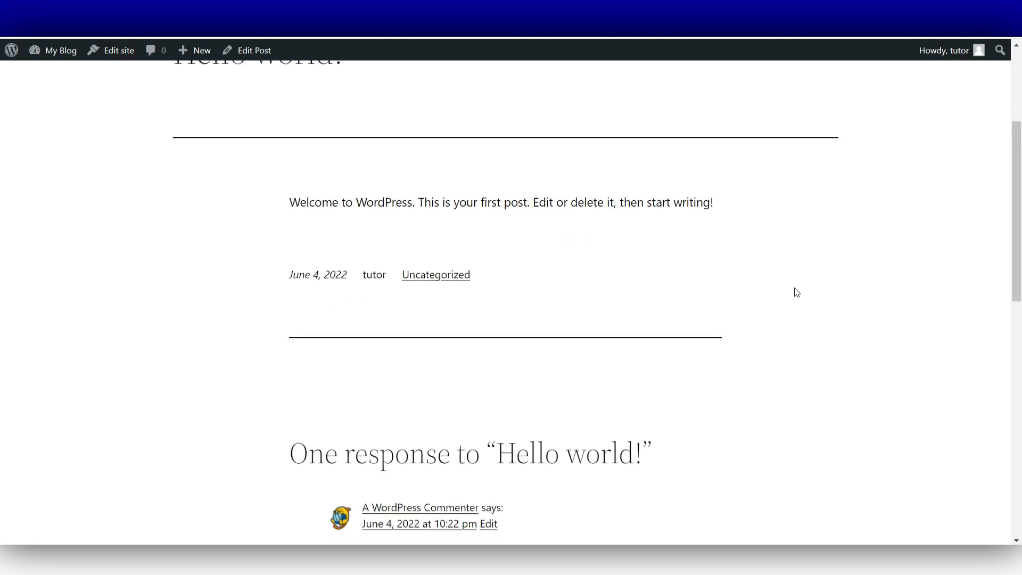
scroll(349, 294, down, 1)
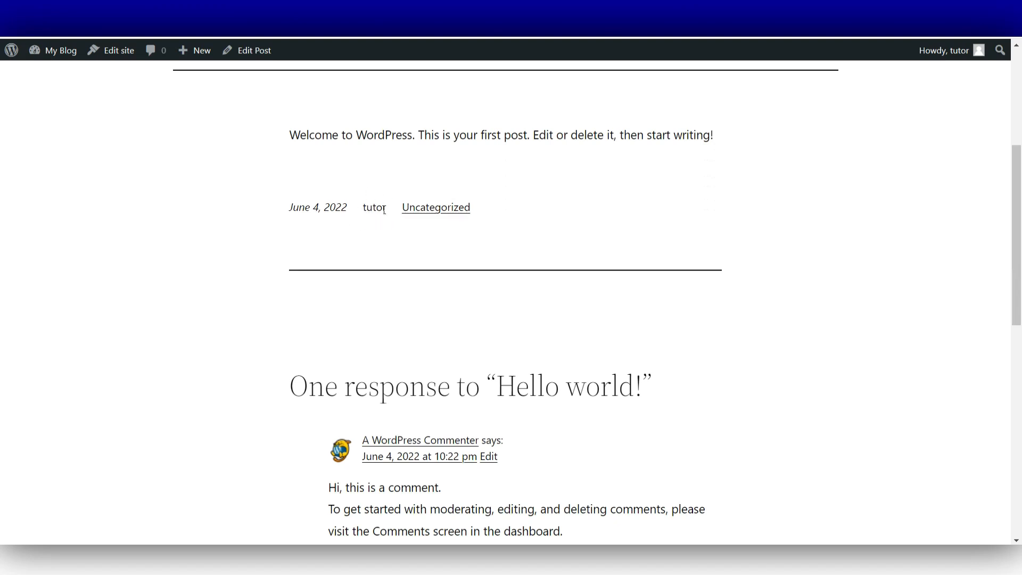
drag(390, 212, 358, 208)
click(519, 236)
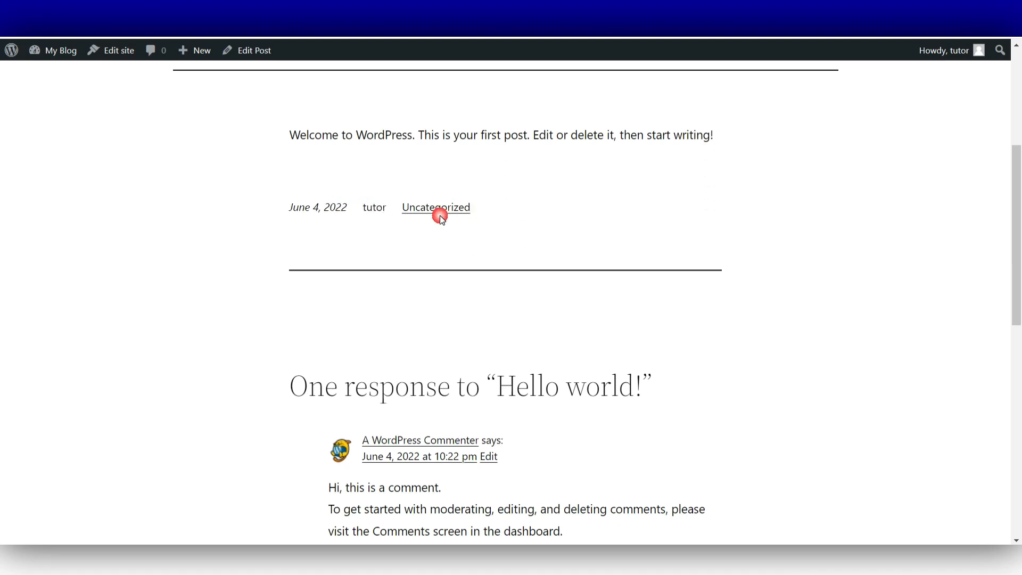
drag(481, 212, 464, 209)
scroll(411, 142, up, 5)
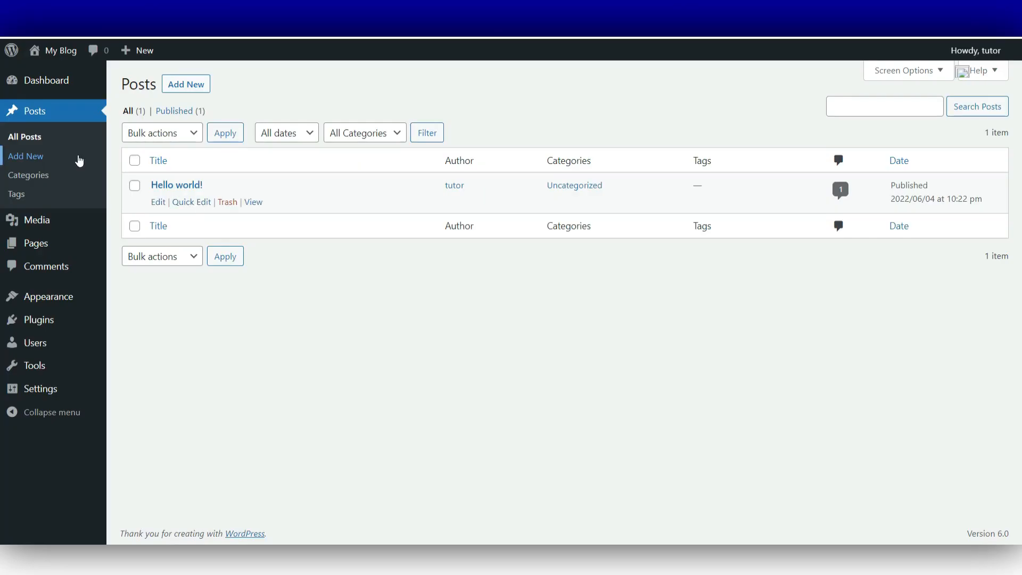
- Start a new post in its own browser tab and title it "WordPress Tutorial"
click(37, 158)
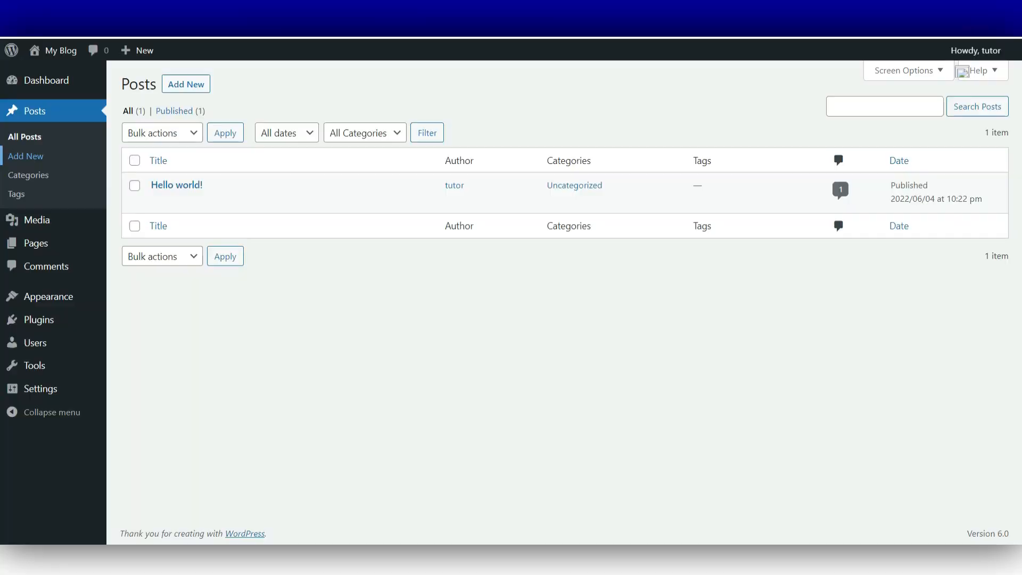
click(598, 117)
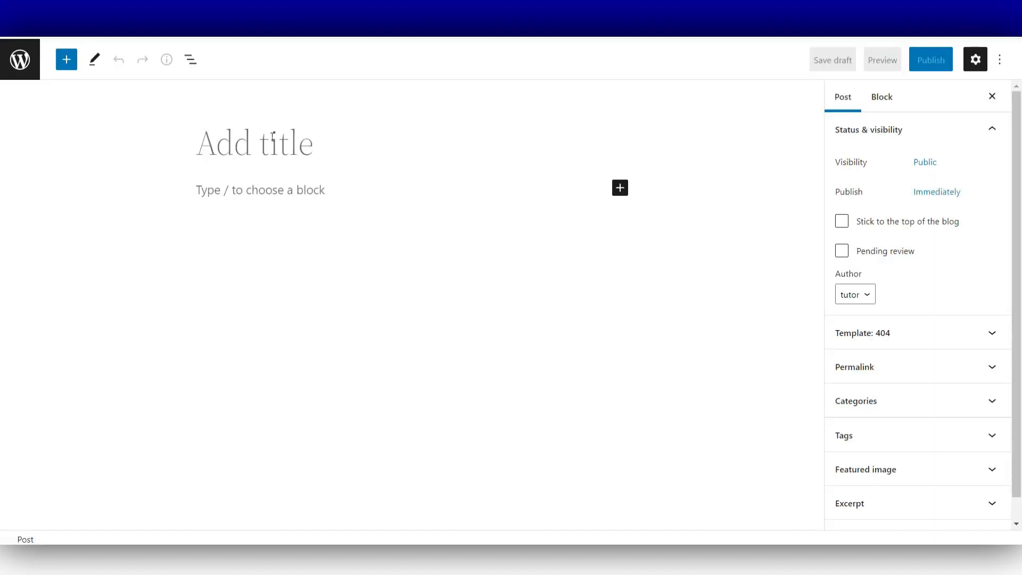
click(301, 140)
text(W)
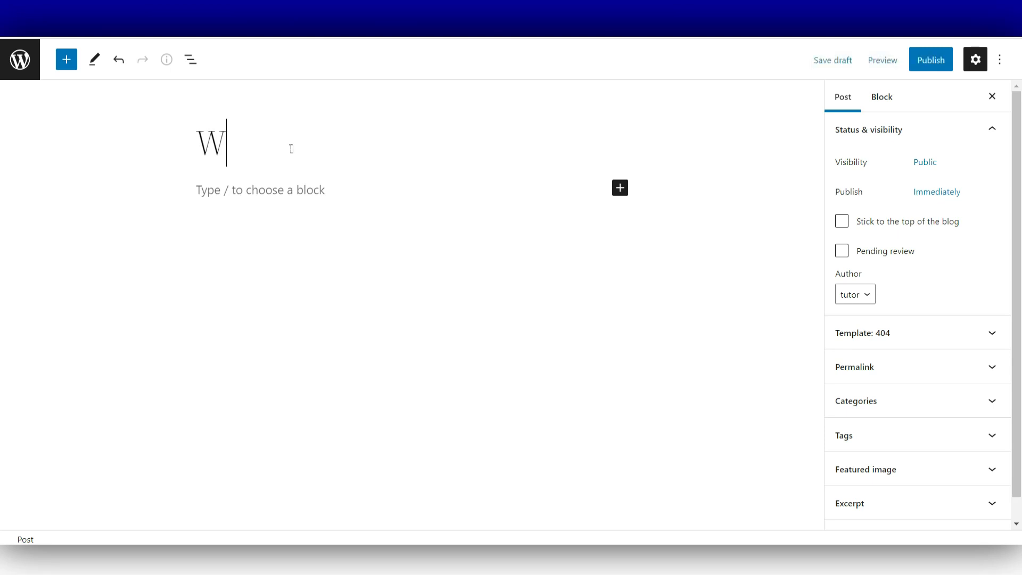
text(ordPress)
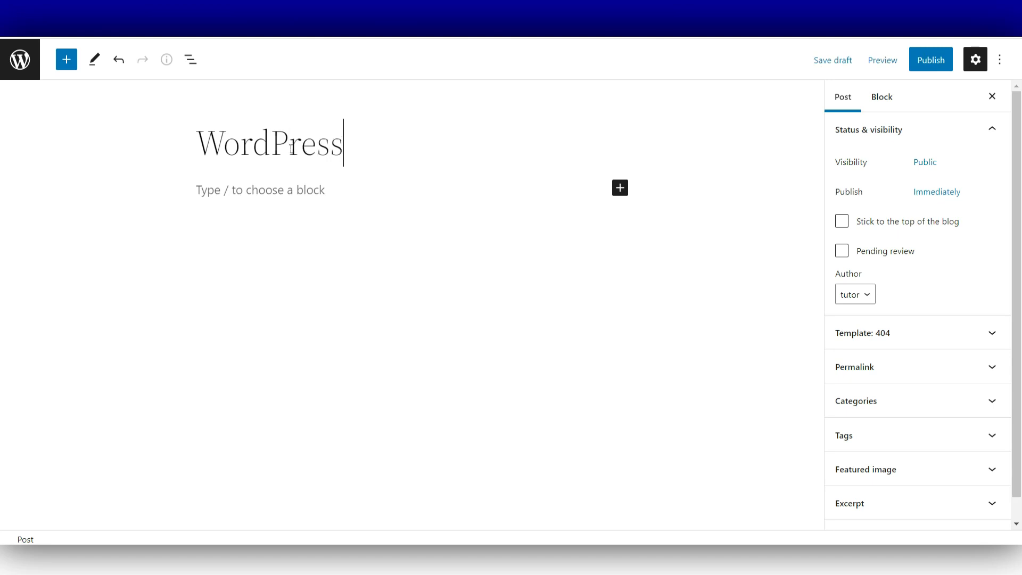
text( Tutorial)
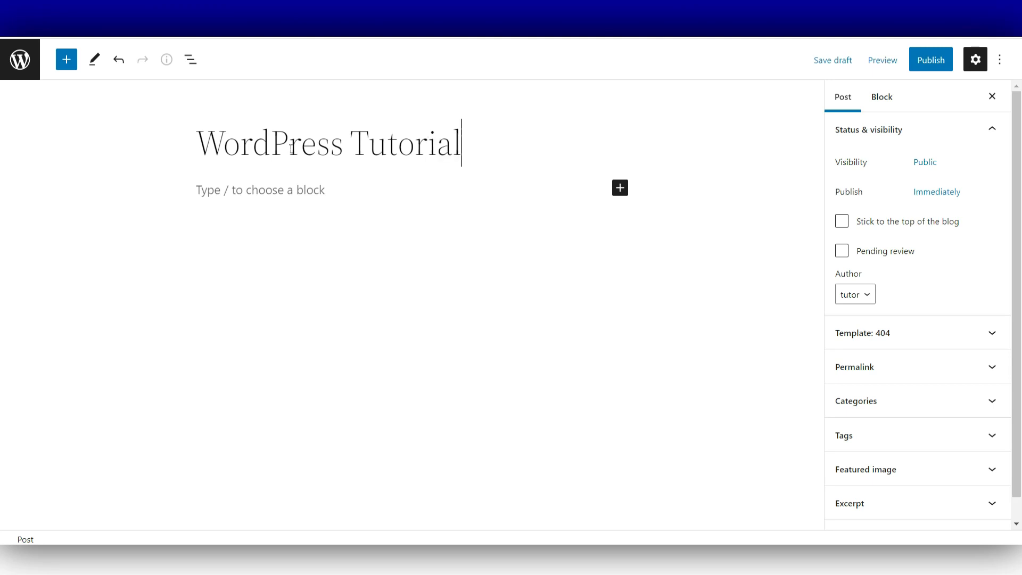
- Open the complete block library from the empty paragraph below the post title
click(223, 198)
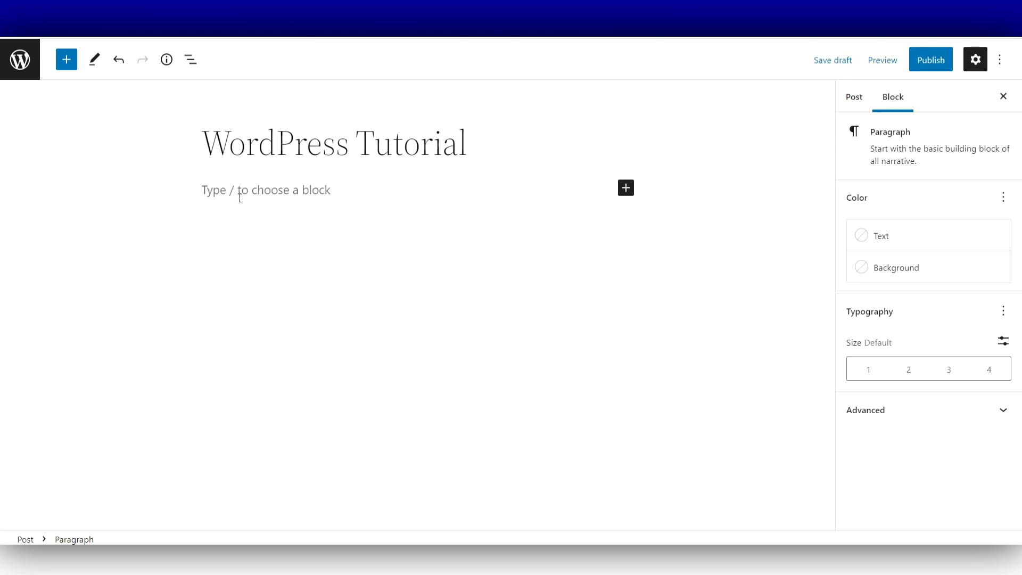
click(489, 129)
click(326, 216)
click(326, 197)
click(627, 189)
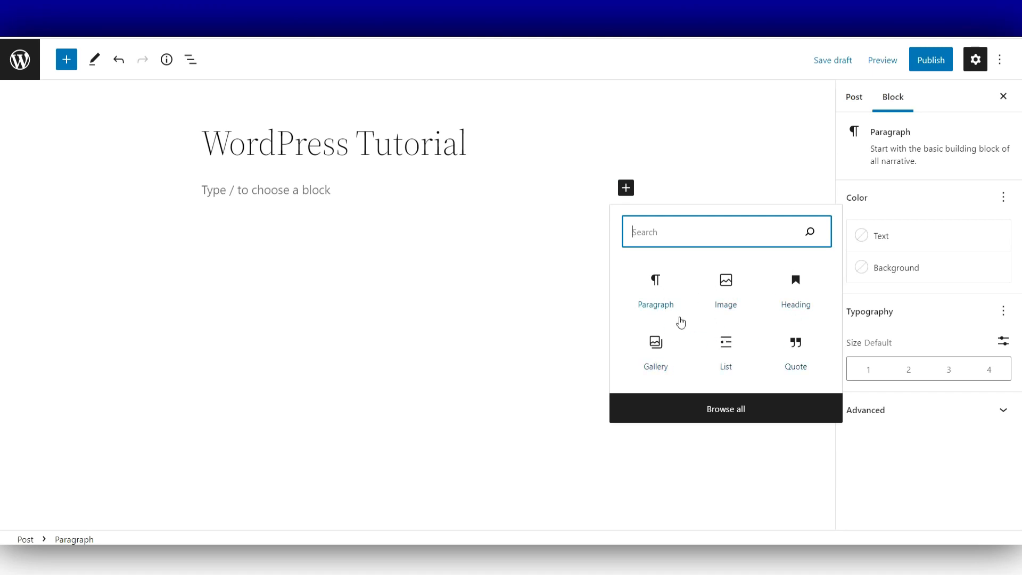
click(775, 419)
- Browse the block library through the media, design, widget, theme and embed categories
scroll(142, 299, down, 10)
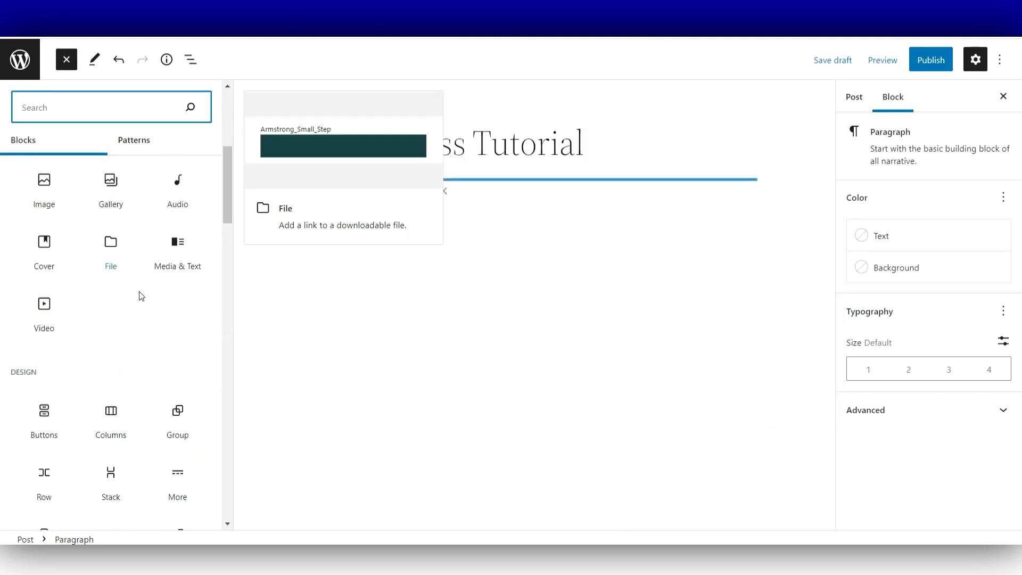
scroll(143, 310, down, 3)
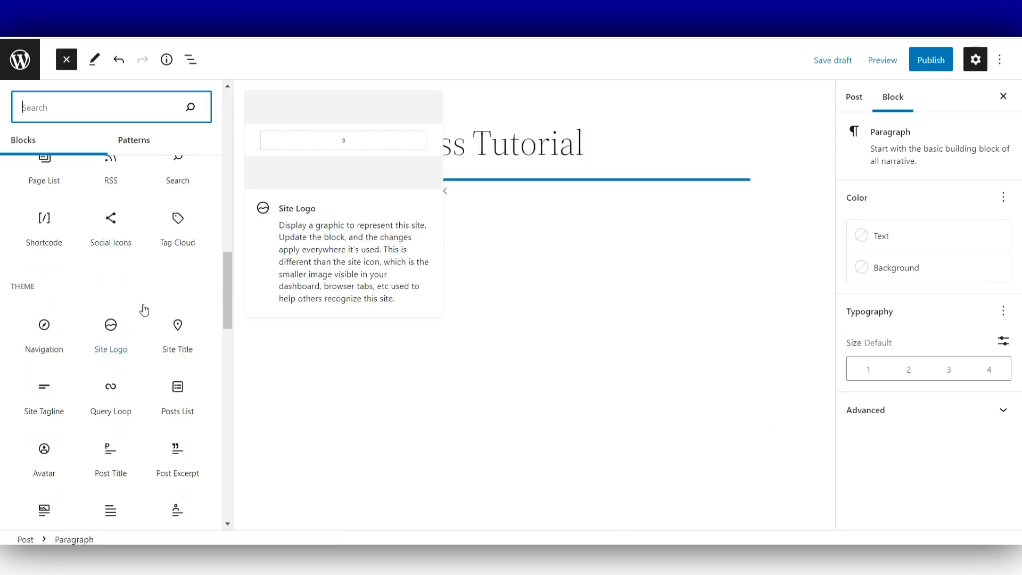
scroll(144, 310, down, 10)
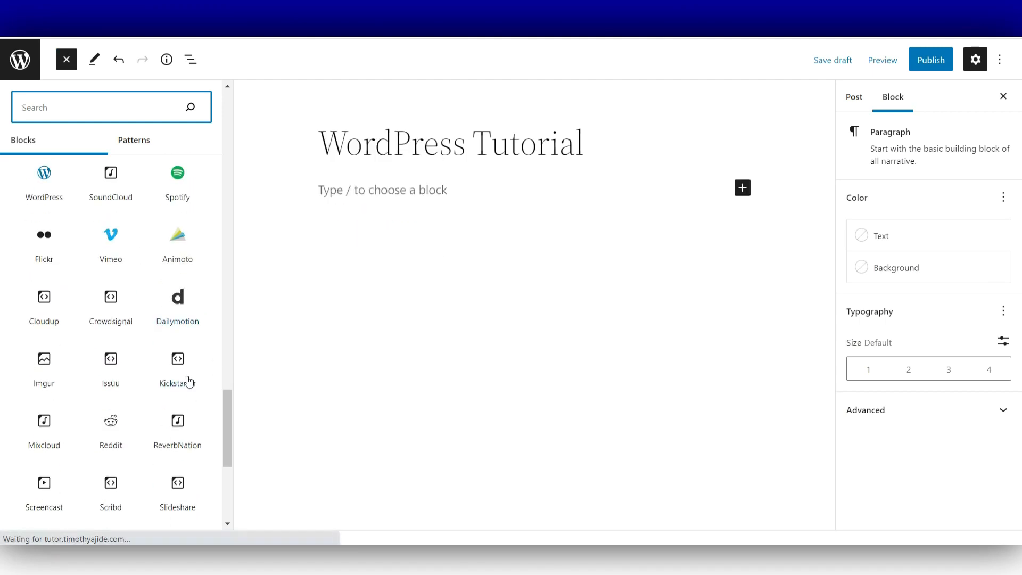
scroll(189, 382, down, 5)
scroll(194, 347, up, 12)
scroll(174, 351, up, 10)
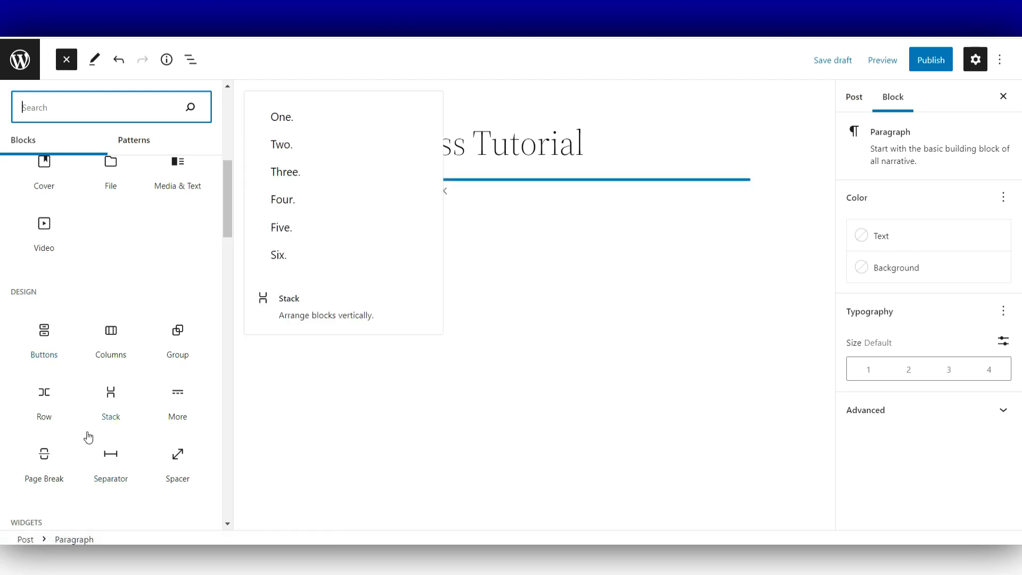
scroll(106, 331, up, 3)
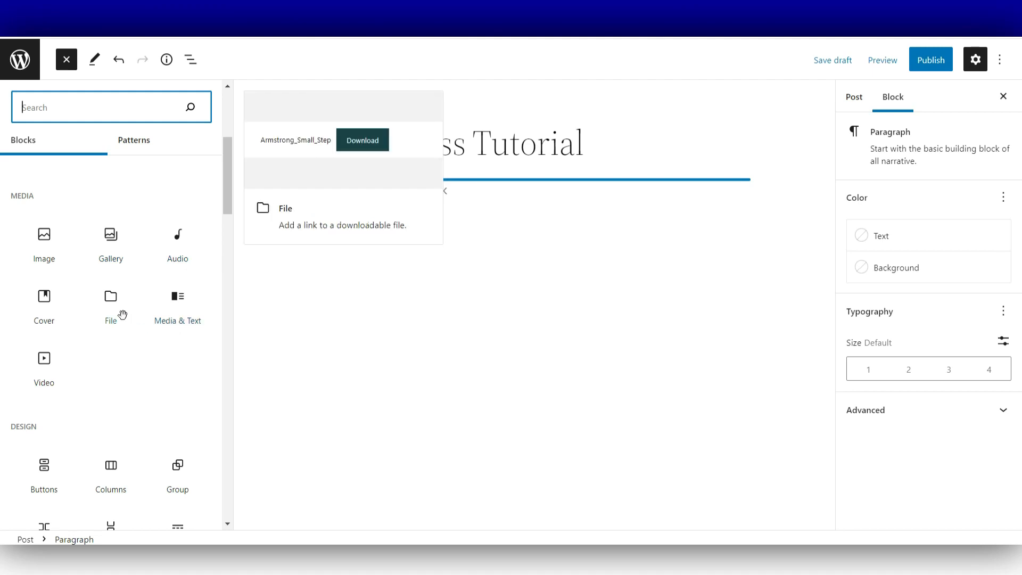
- Examine the embed blocks in the library, such as Twitter, YouTube, SoundCloud and Tumblr, and return to the media blocks
scroll(155, 291, down, 9)
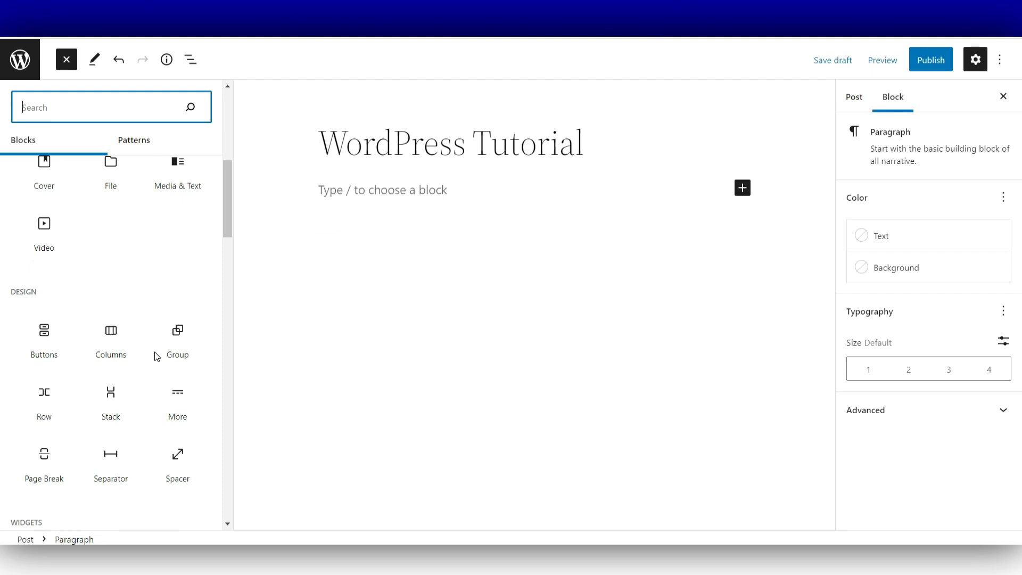
scroll(158, 373, down, 10)
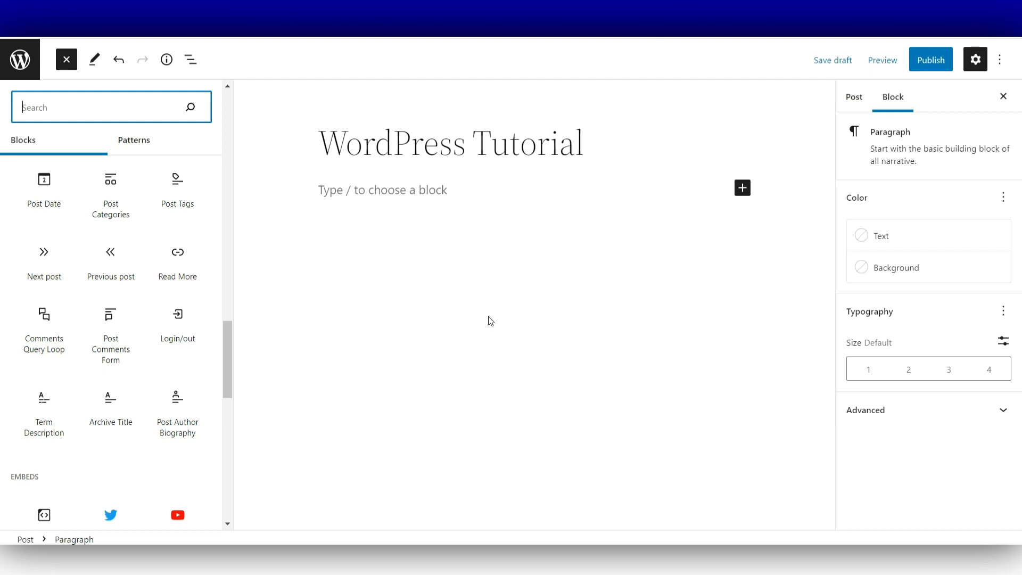
scroll(82, 304, down, 4)
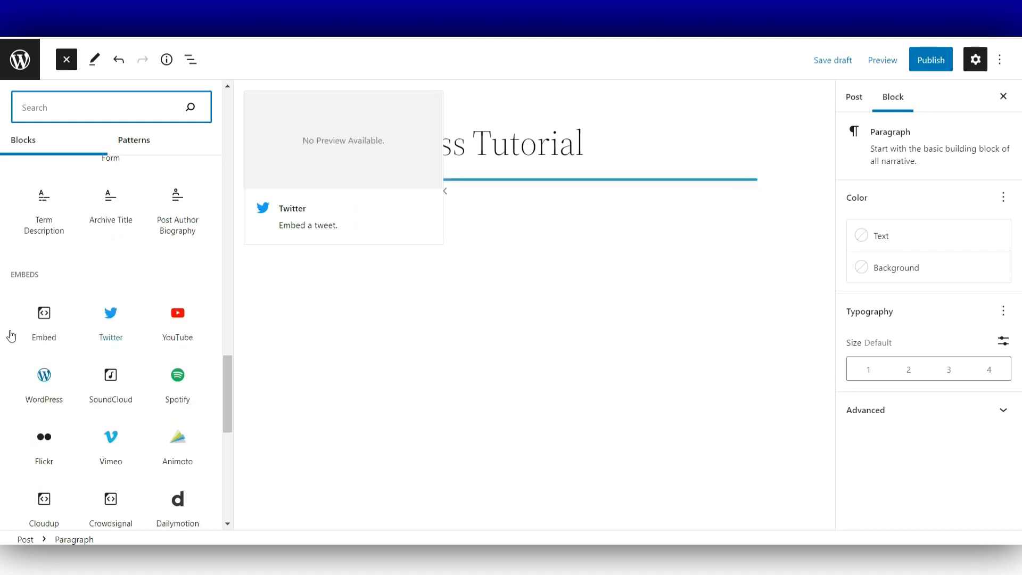
scroll(171, 261, down, 1)
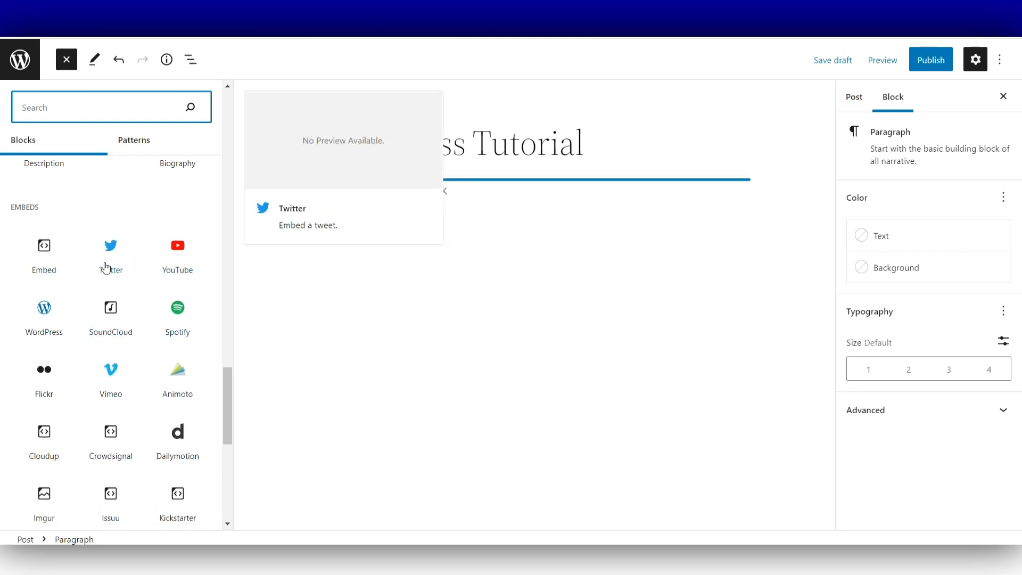
scroll(47, 287, down, 1)
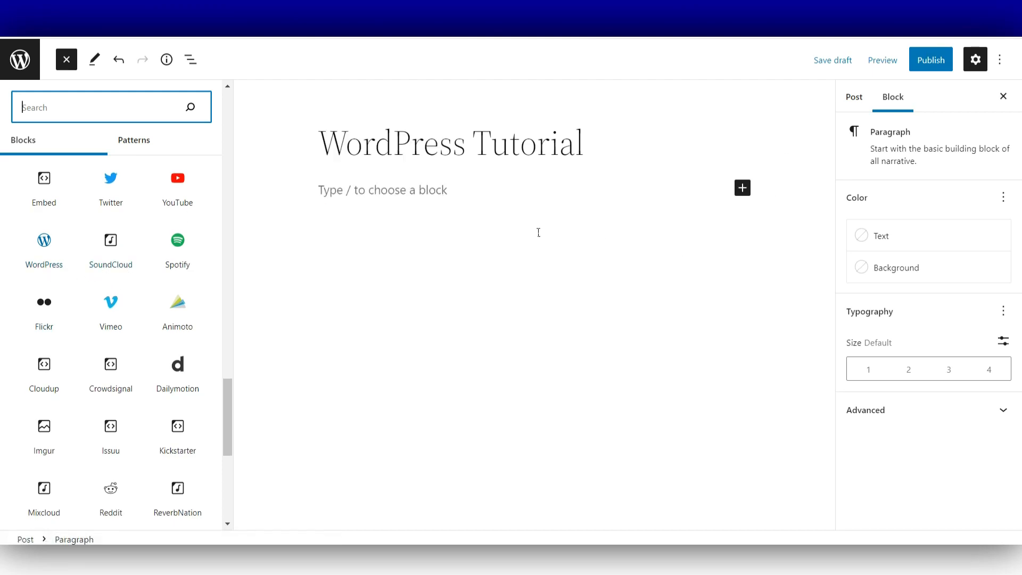
mouse_move(111, 265)
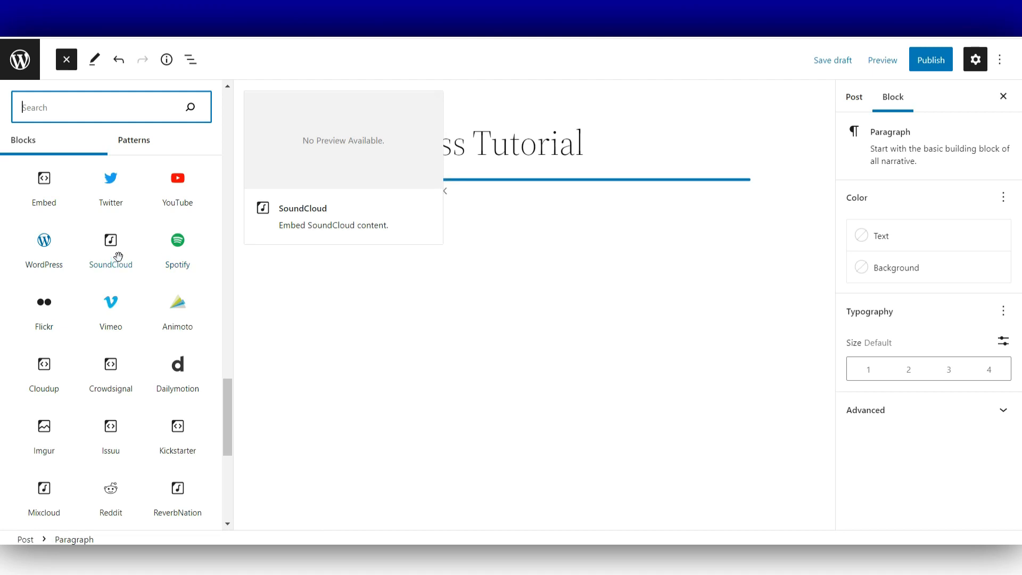
scroll(115, 287, down, 7)
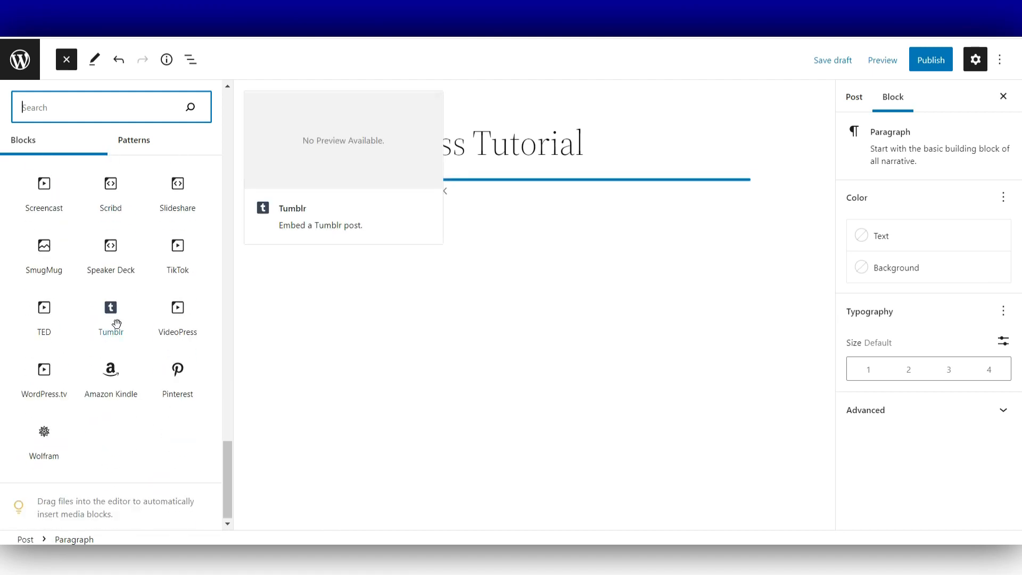
scroll(174, 407, up, 10)
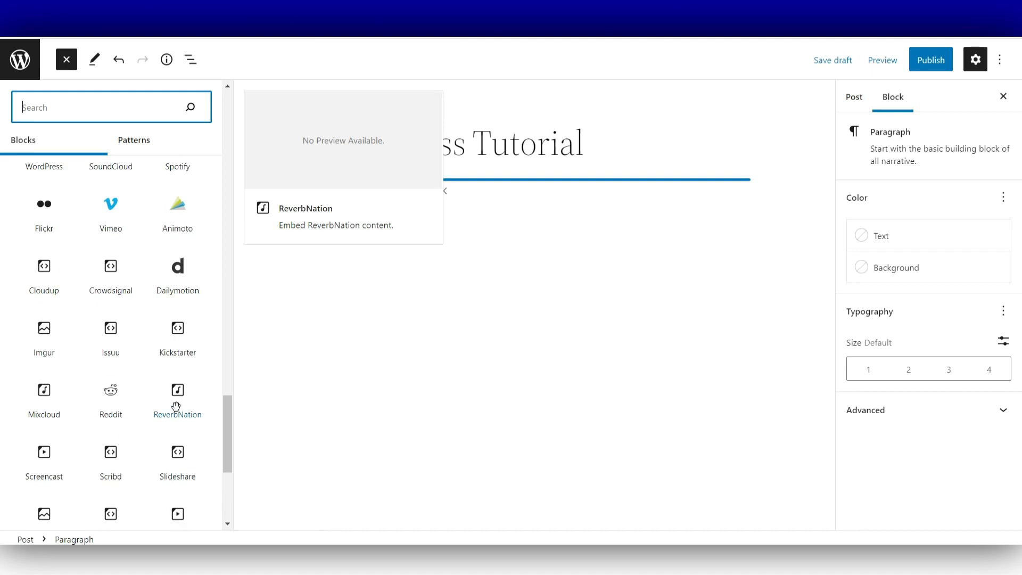
scroll(172, 399, up, 5)
scroll(176, 356, up, 5)
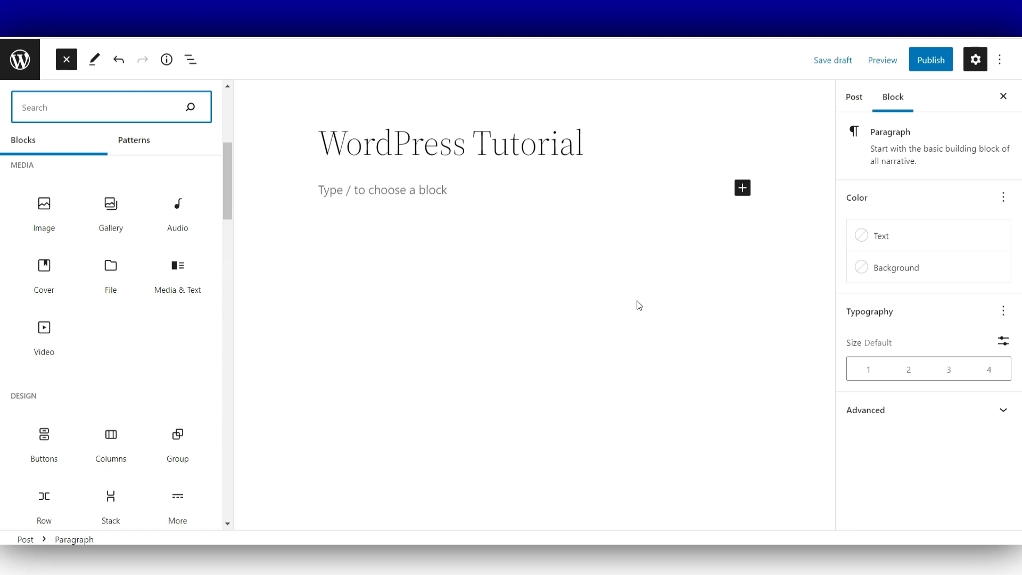
- Write "This is a WordPress Tutorial" in the empty paragraph below the post title
click(484, 217)
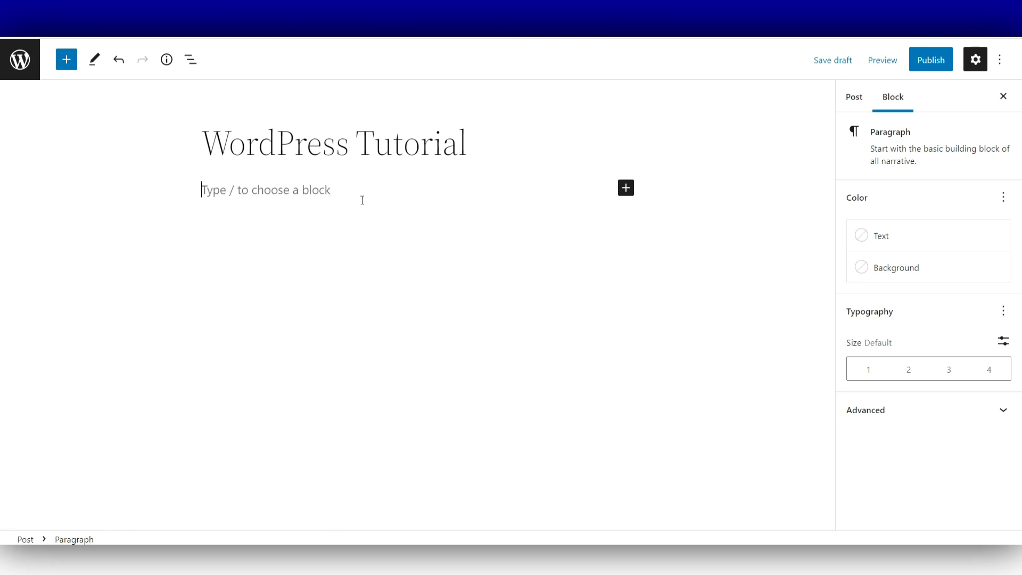
text(This is)
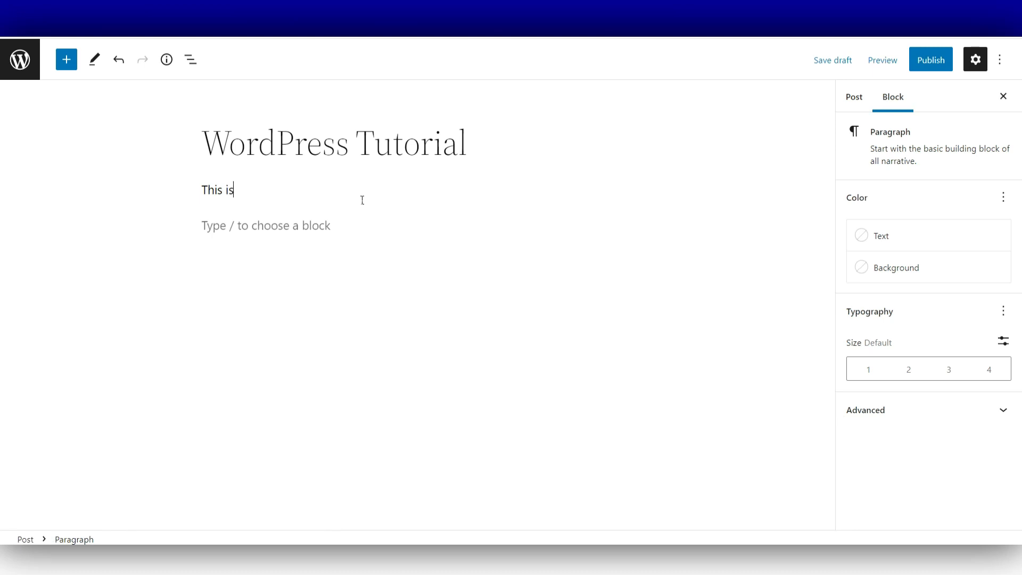
text( a WordPress Tutorial)
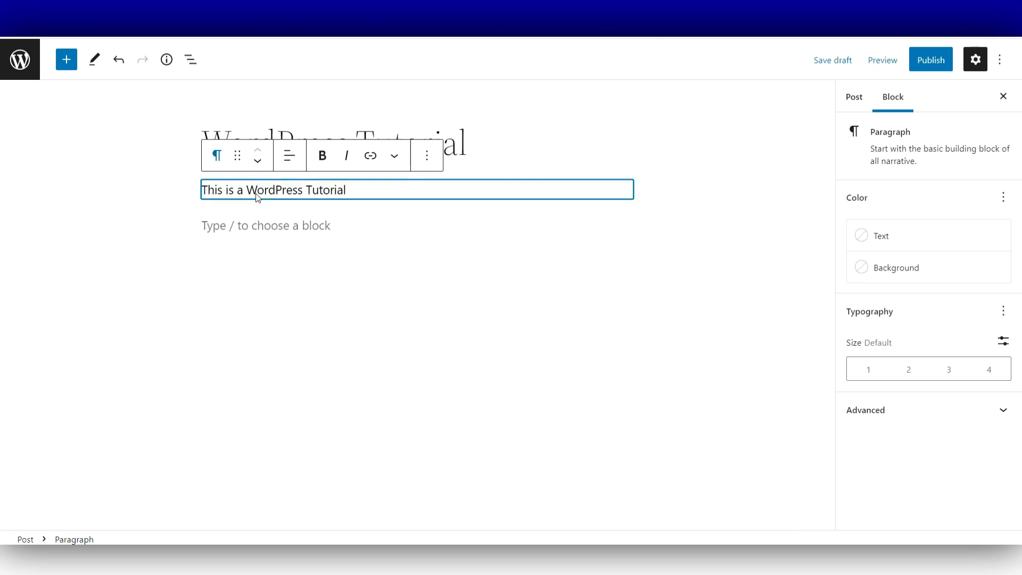
- Make the whole sentence "This is a WordPress Tutorial" bold and italic
drag(352, 193, 202, 196)
click(323, 155)
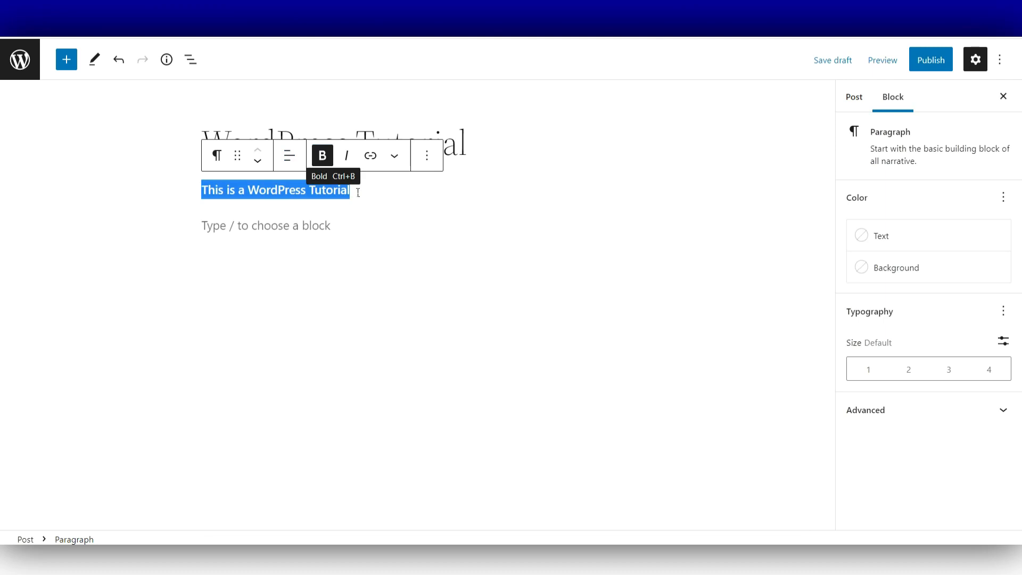
click(397, 157)
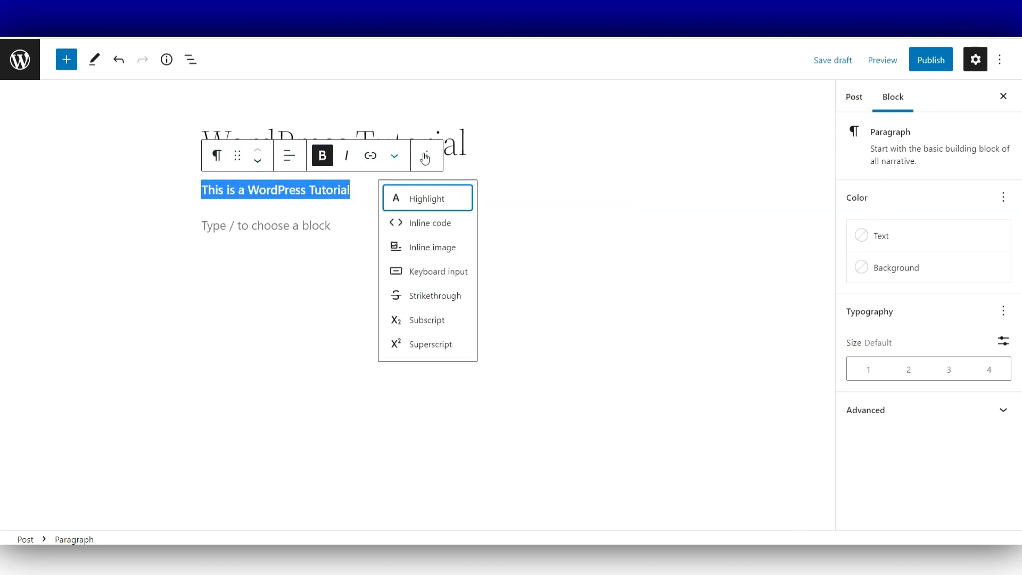
click(424, 156)
click(411, 158)
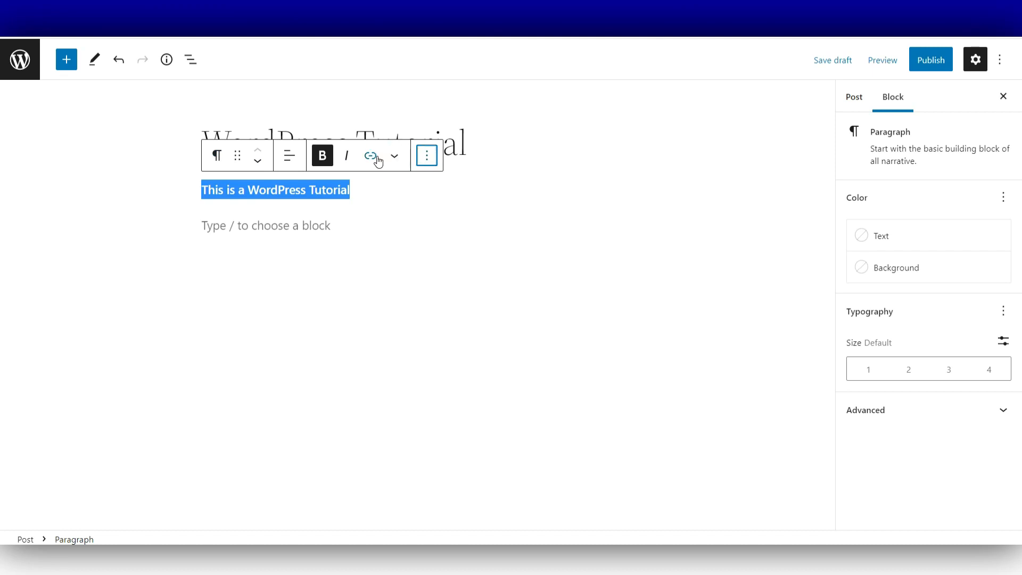
click(347, 156)
click(395, 157)
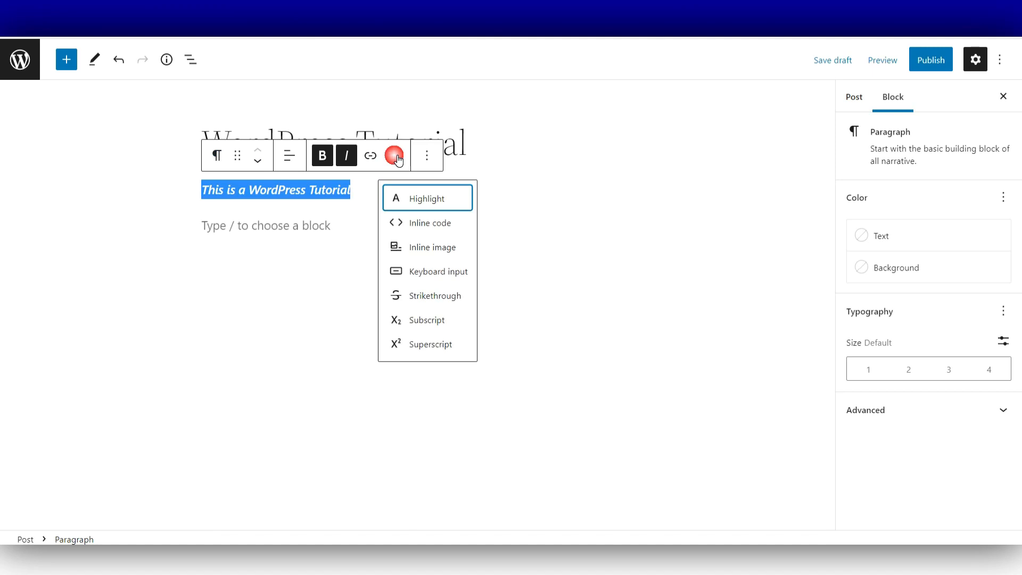
click(396, 157)
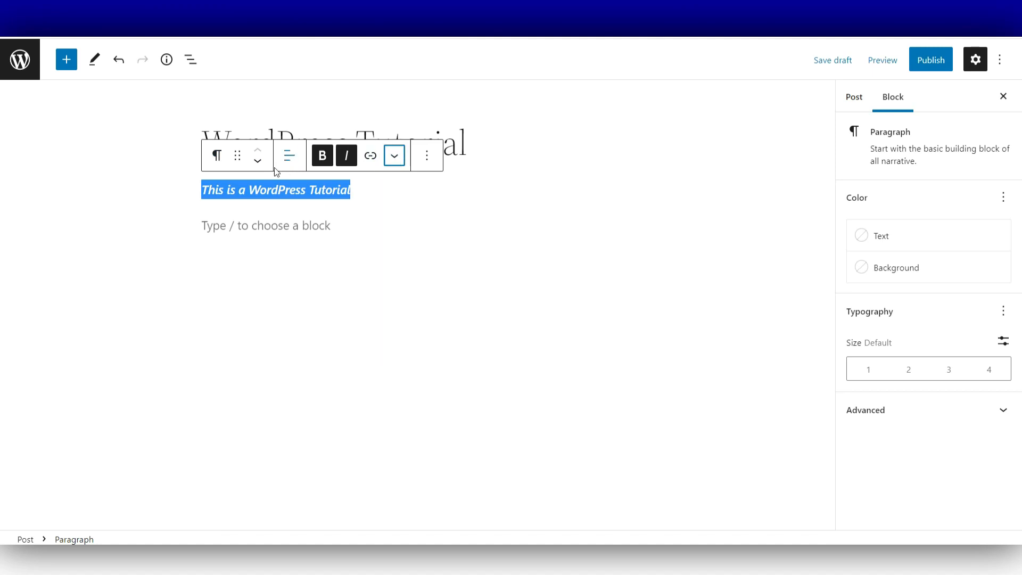
click(458, 194)
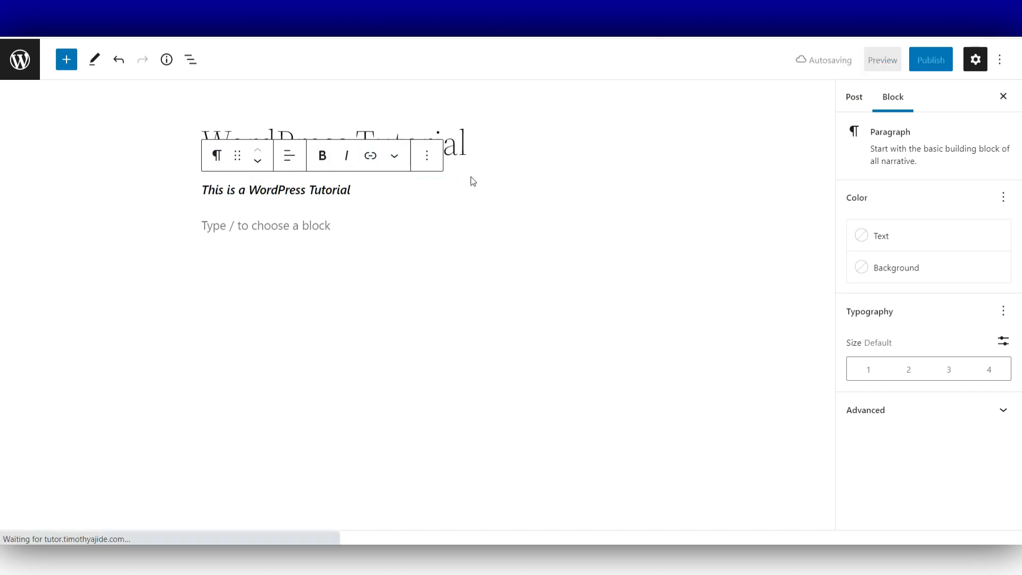
- View the quick block inserter below the paragraph and the text alignment options for the bold italic sentence
click(391, 247)
click(620, 259)
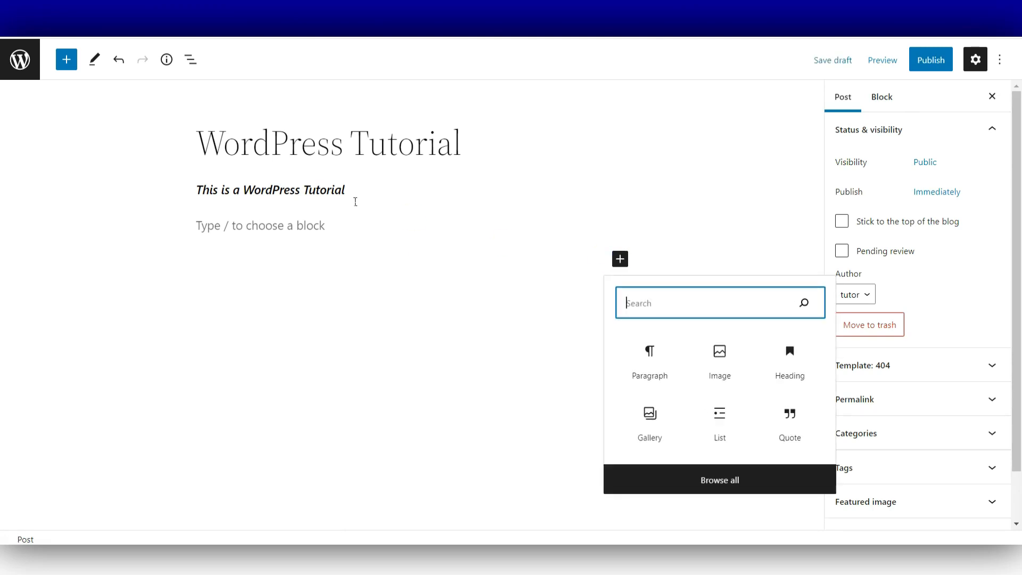
click(365, 195)
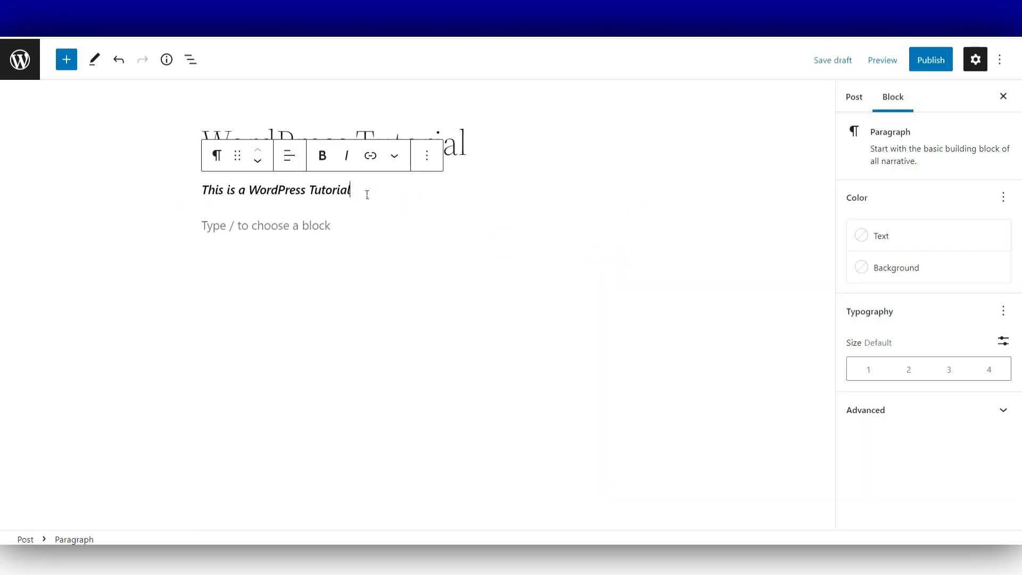
click(291, 160)
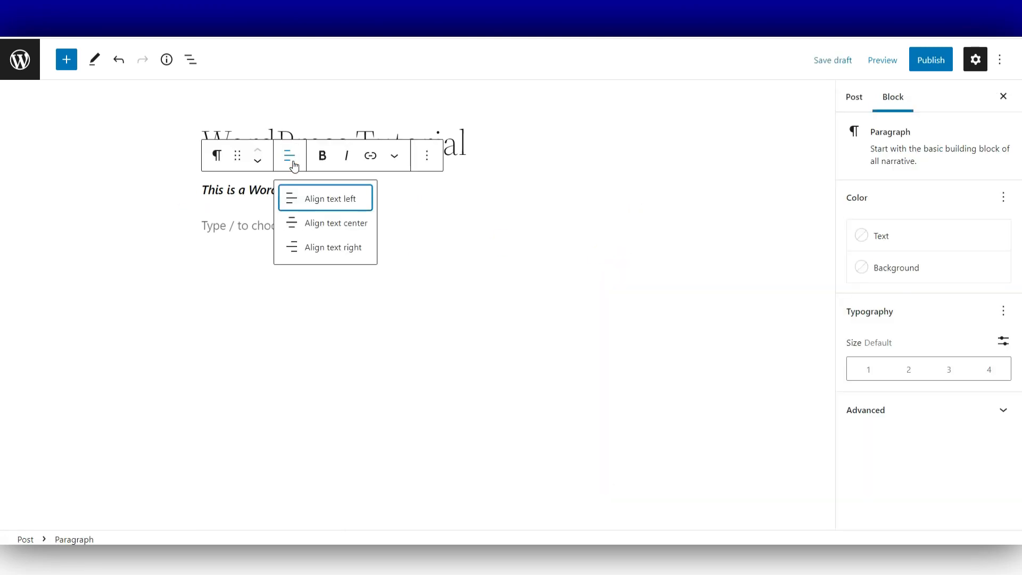
click(292, 160)
click(292, 161)
click(292, 160)
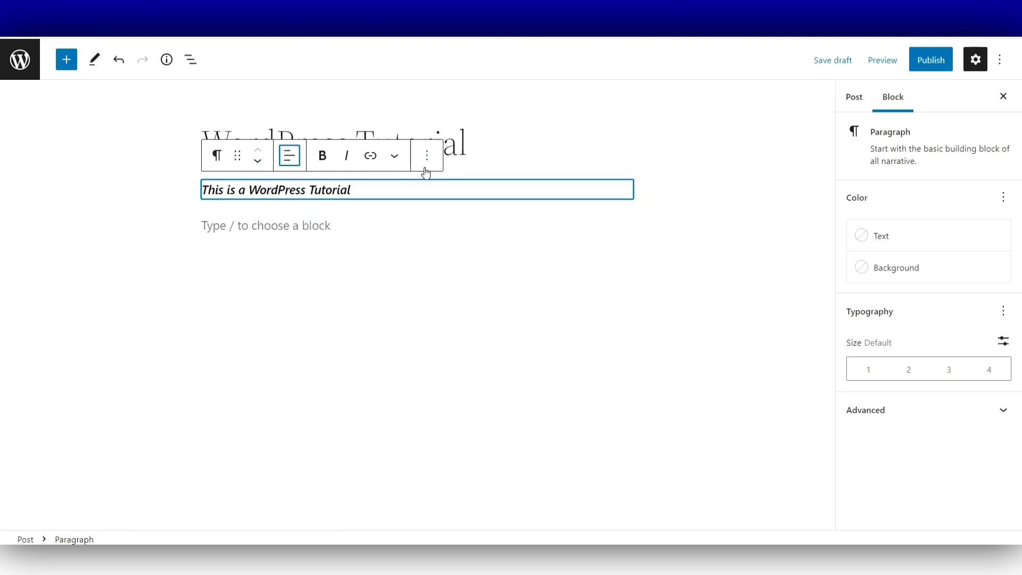
- Select the whole body sentence, expand its advanced block settings and set its font size to Extra Large
click(366, 194)
drag(365, 194, 200, 192)
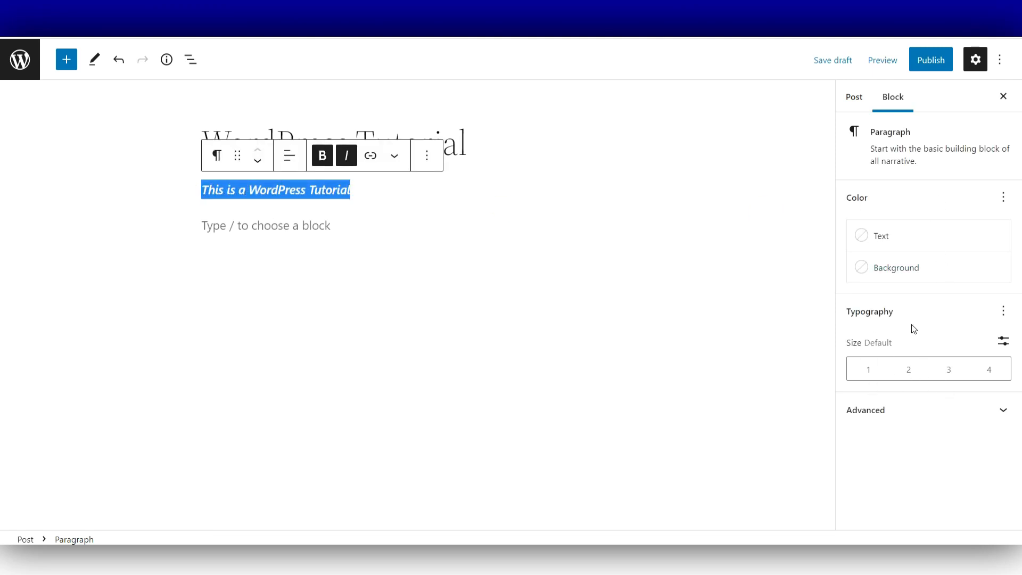
click(1000, 415)
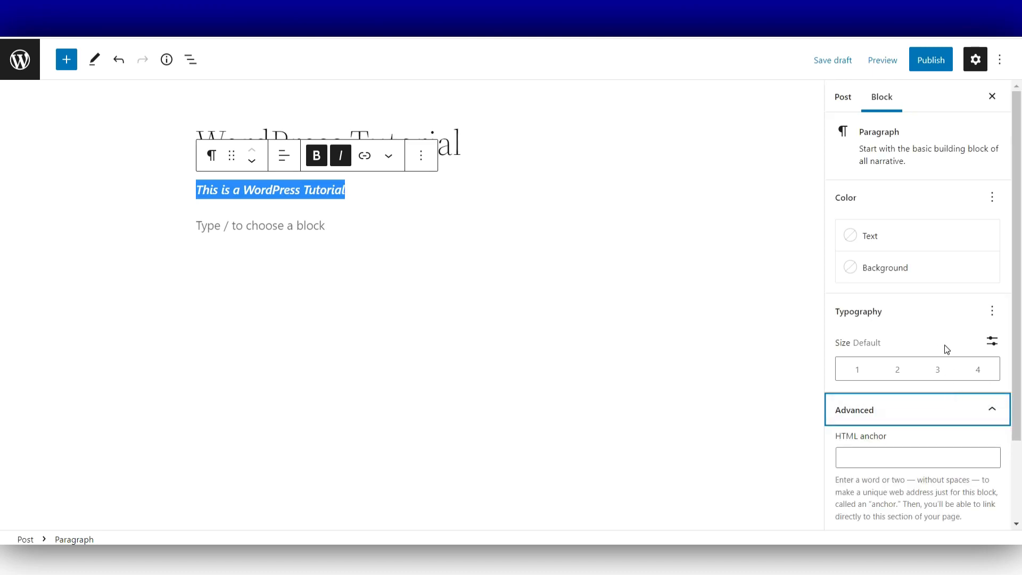
click(944, 305)
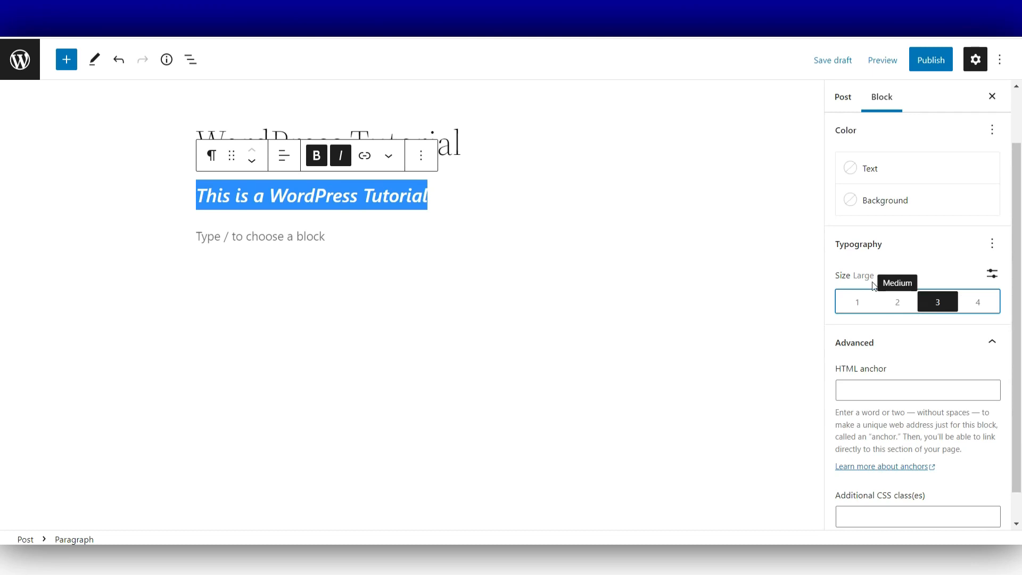
click(990, 301)
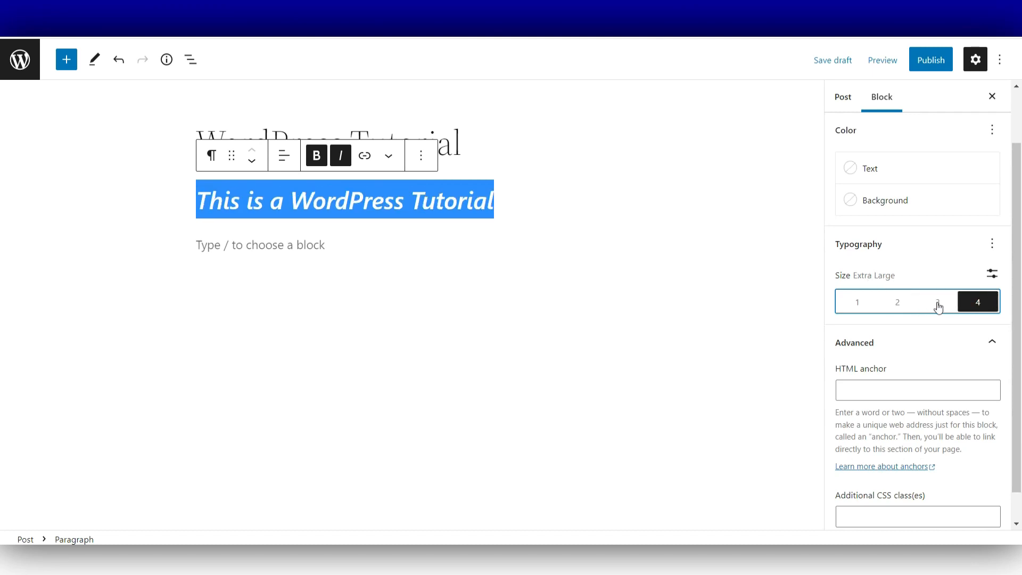
- Set the text color of the bold italic body sentence to Vivid red
scroll(935, 306, up, 2)
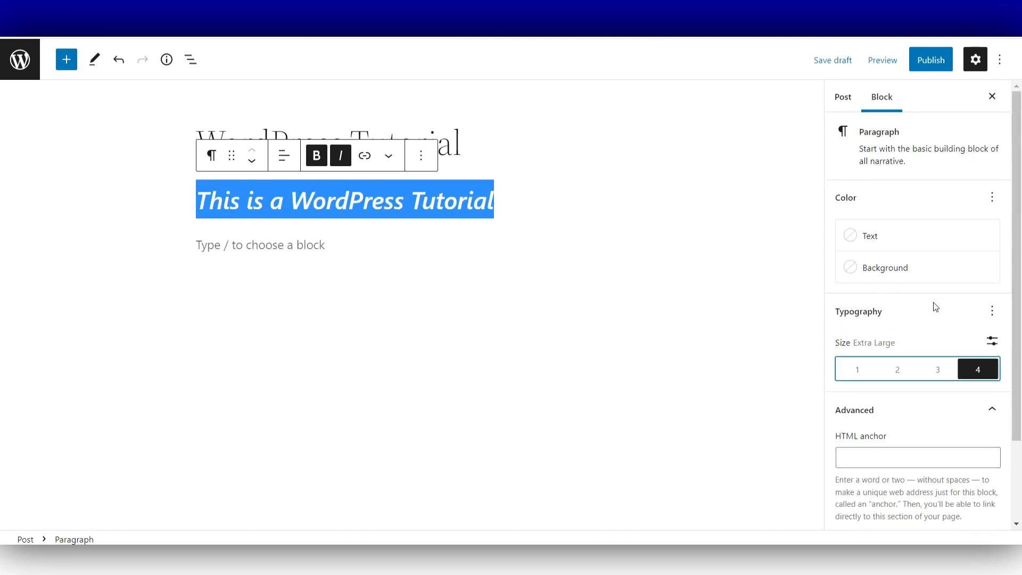
click(871, 242)
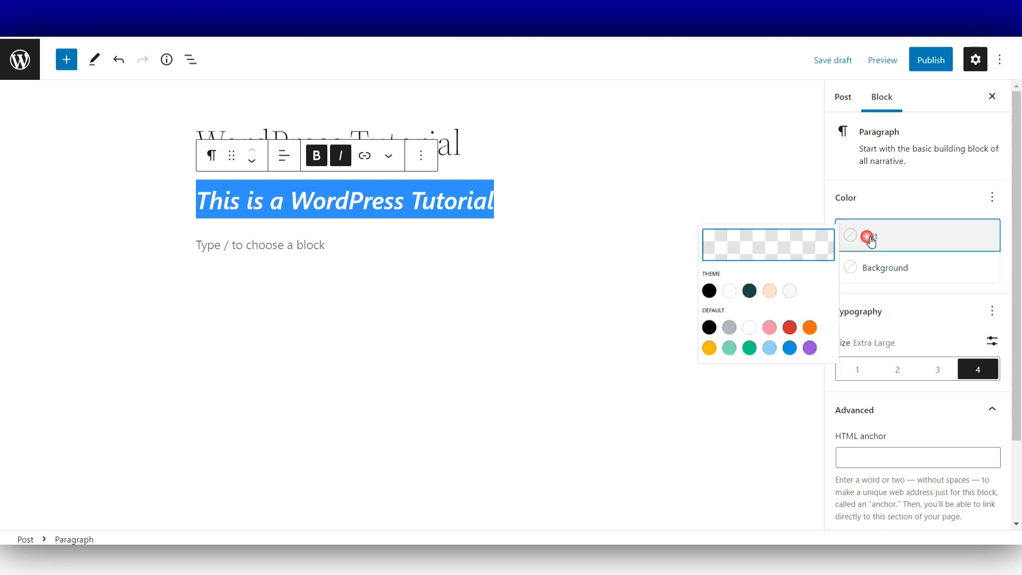
click(754, 360)
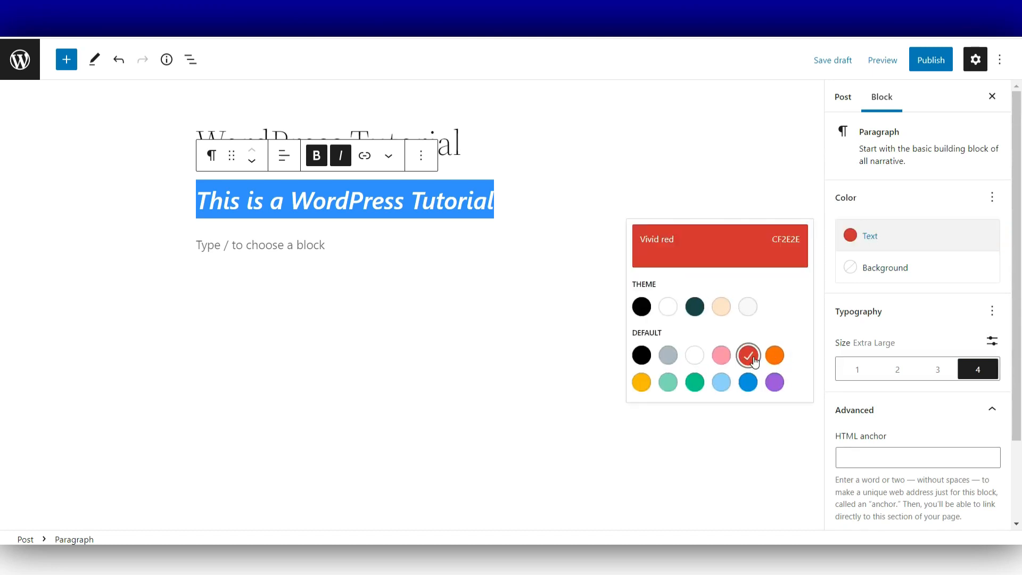
click(396, 259)
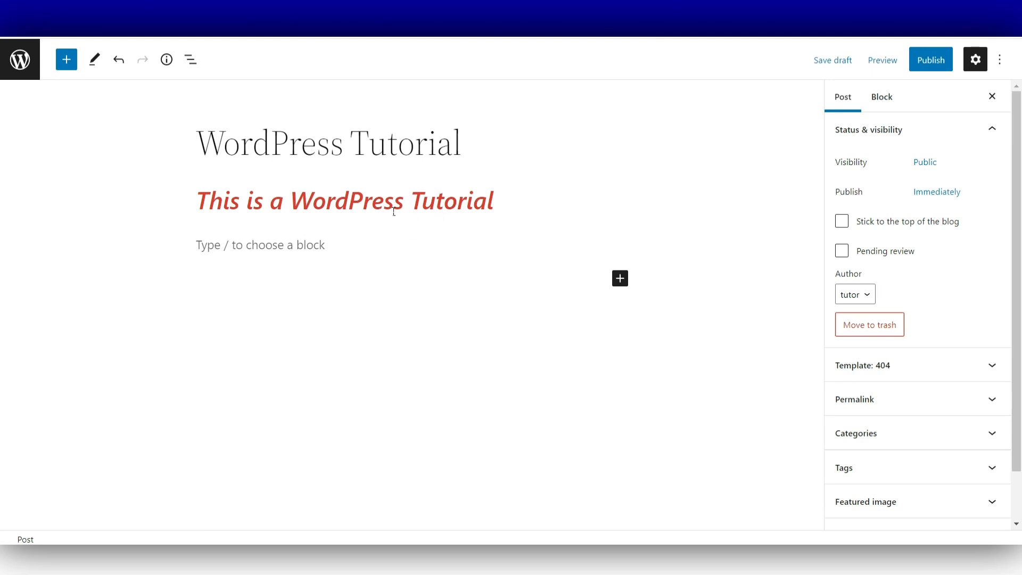
- View the post-level settings, such as status, permalink and categories, and leave the editor for the posts list
click(282, 244)
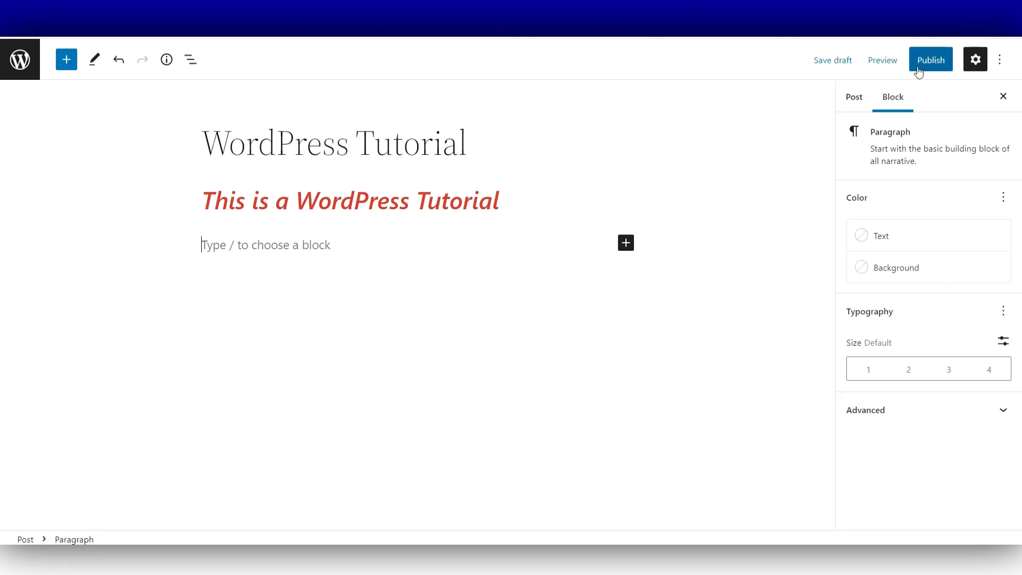
click(855, 97)
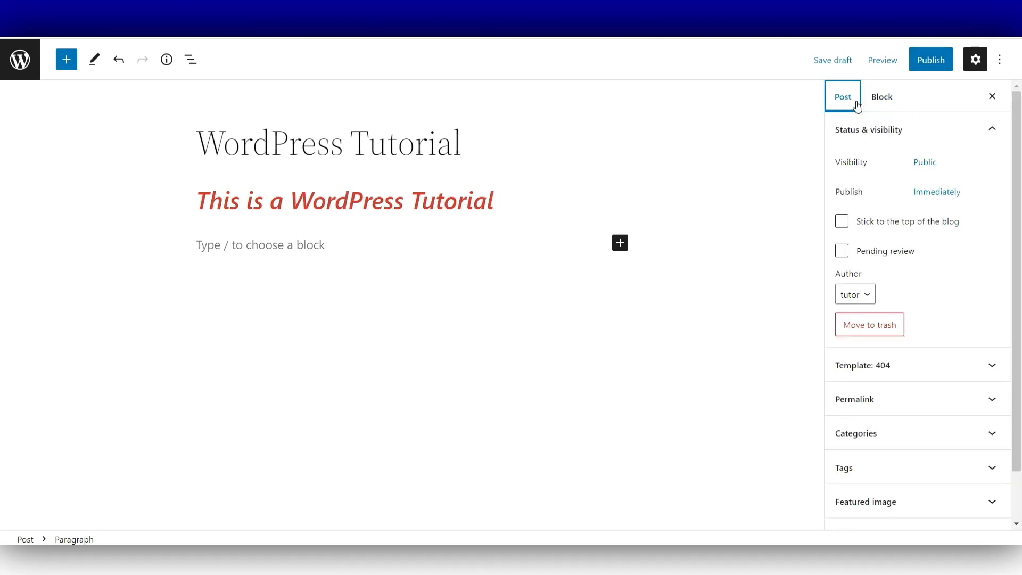
scroll(990, 299, down, 1)
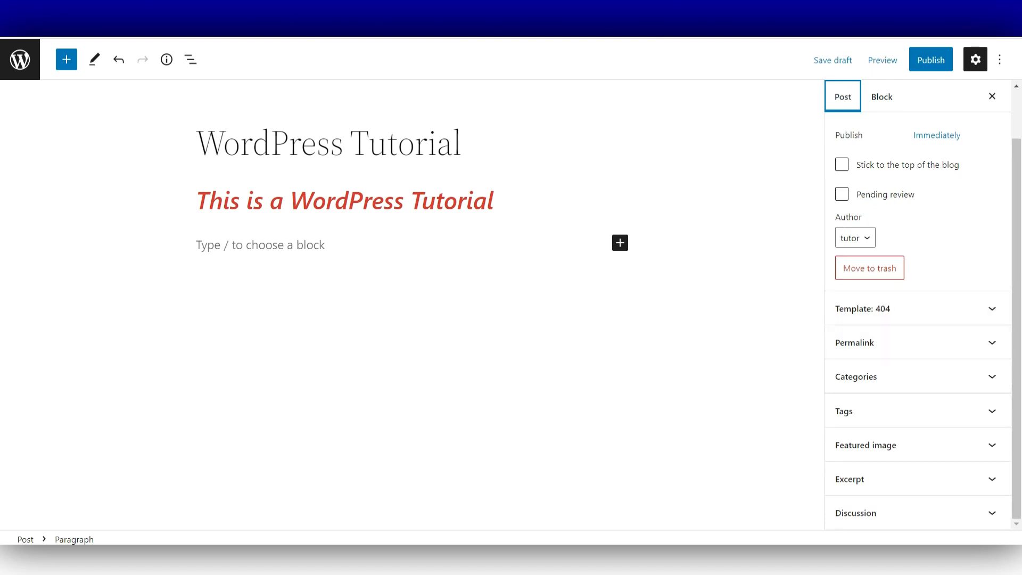
click(20, 59)
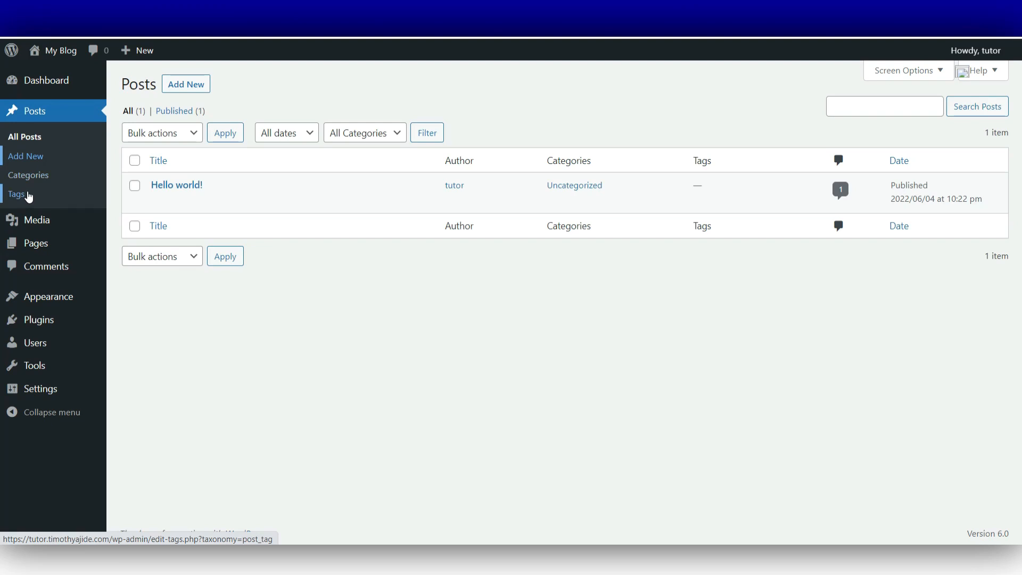
- Upload the image 345w-172 from the Downloads folder to the Media Library
mouse_move(34, 226)
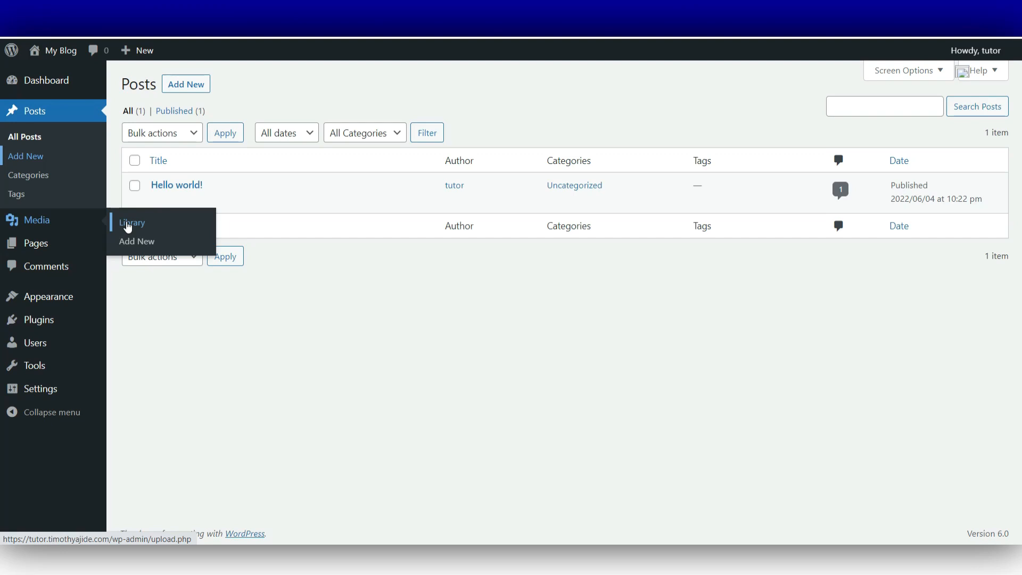
click(127, 224)
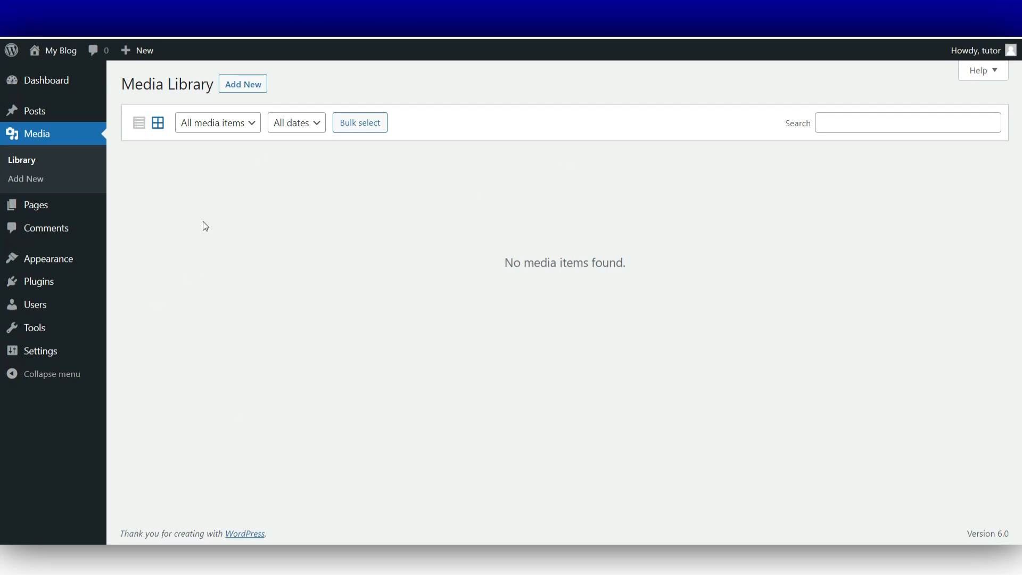
click(249, 88)
click(562, 194)
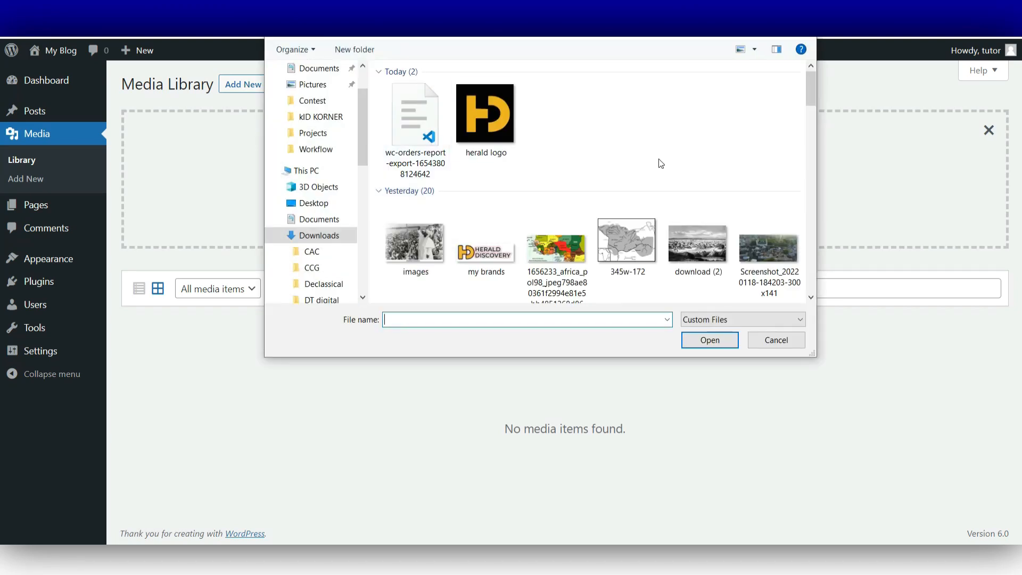
click(627, 244)
click(710, 339)
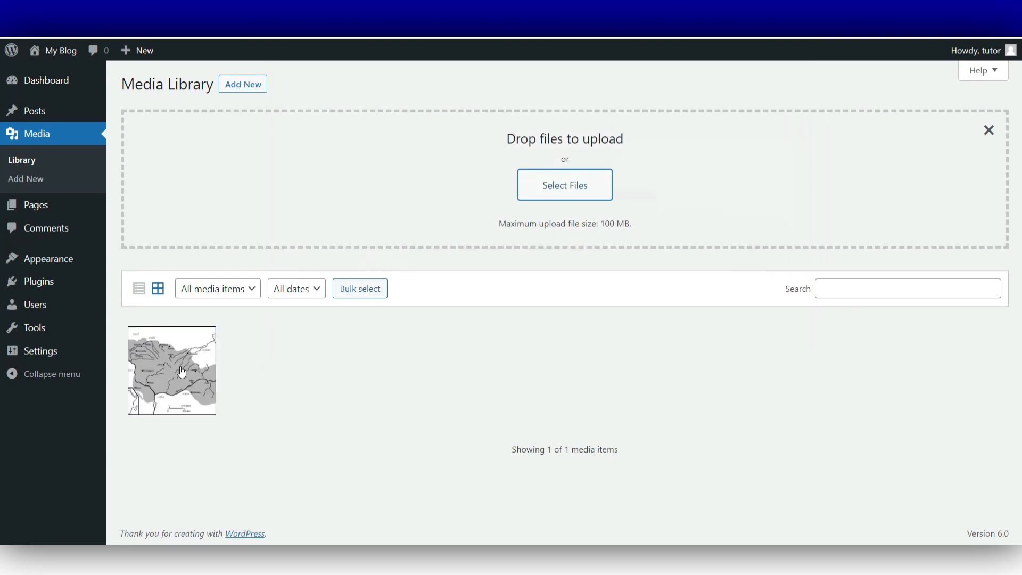
- View the attachment details of the uploaded map image and close them
click(195, 378)
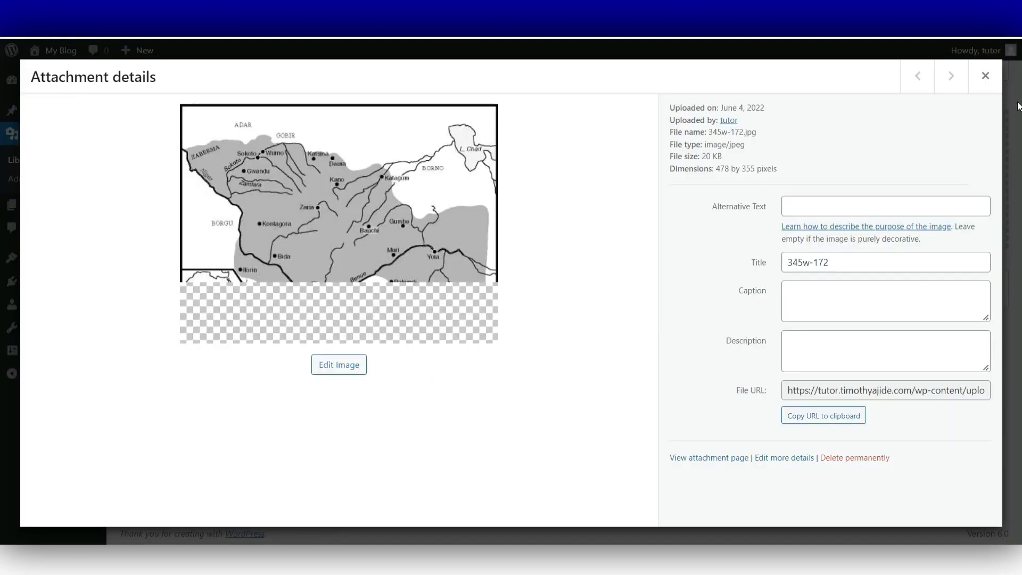
click(986, 75)
click(367, 190)
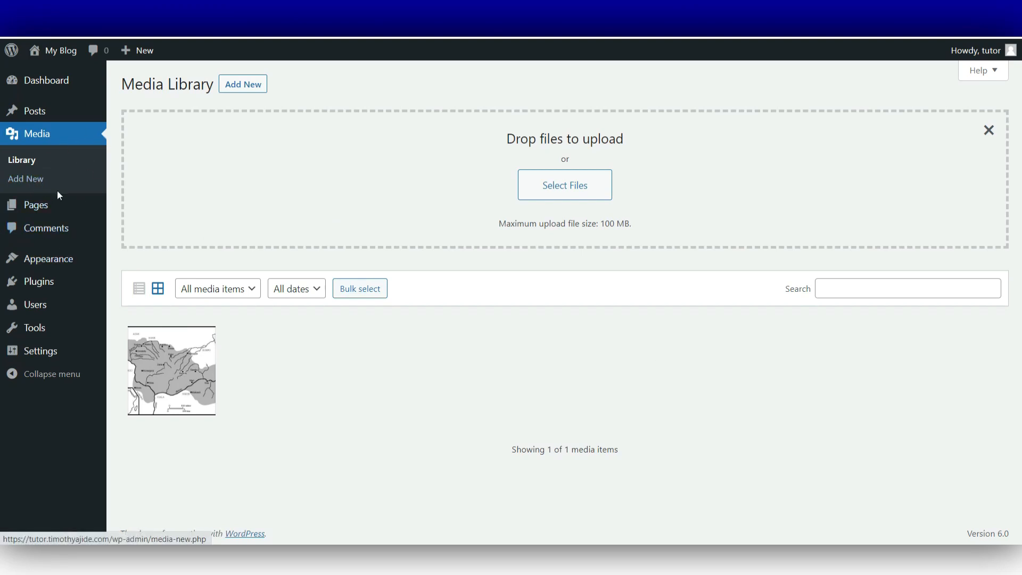
- Go to the list of all pages, read through the live Sample Page in a new tab and return to the list
mouse_move(47, 216)
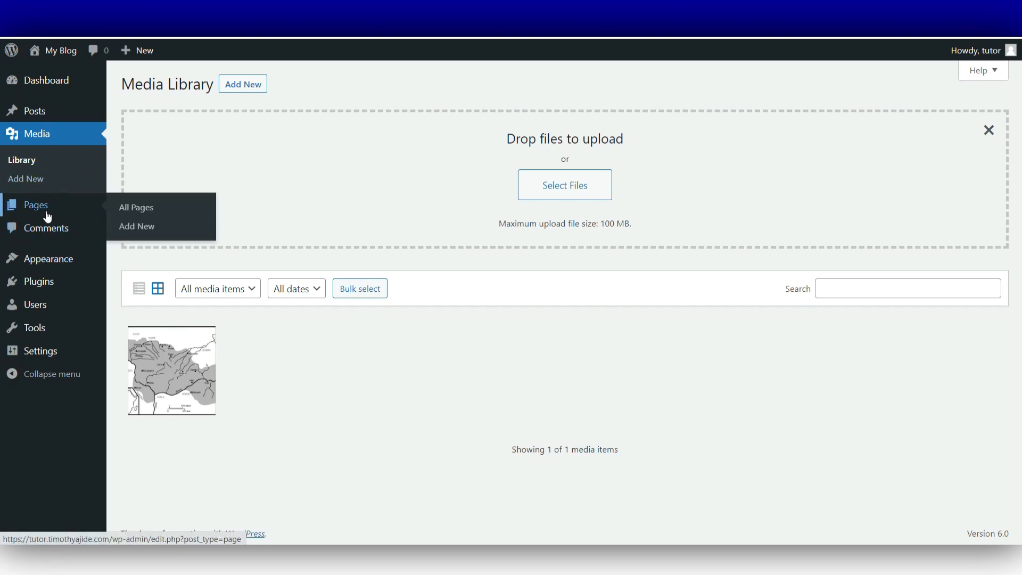
click(163, 213)
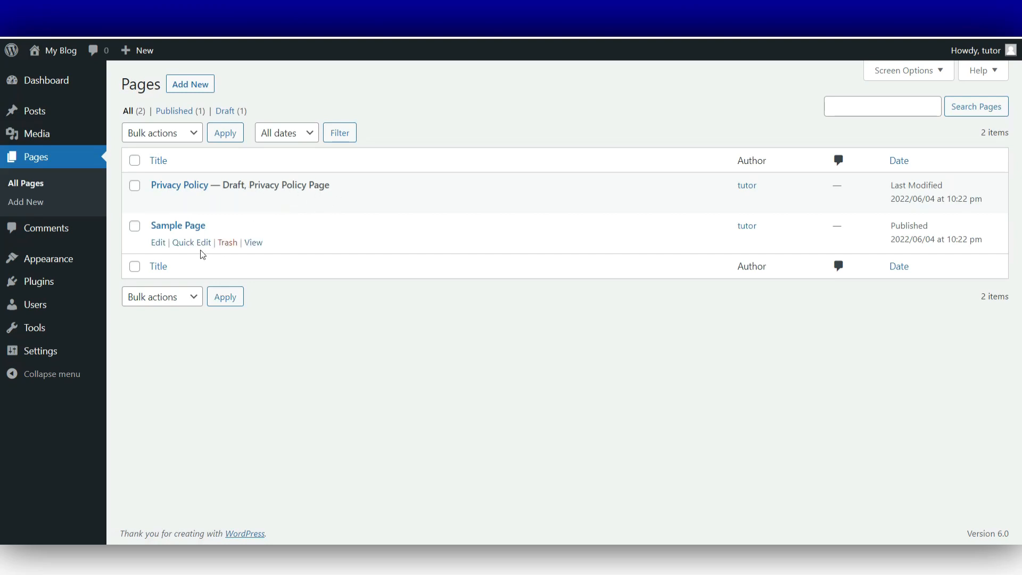
right_click(255, 241)
click(293, 252)
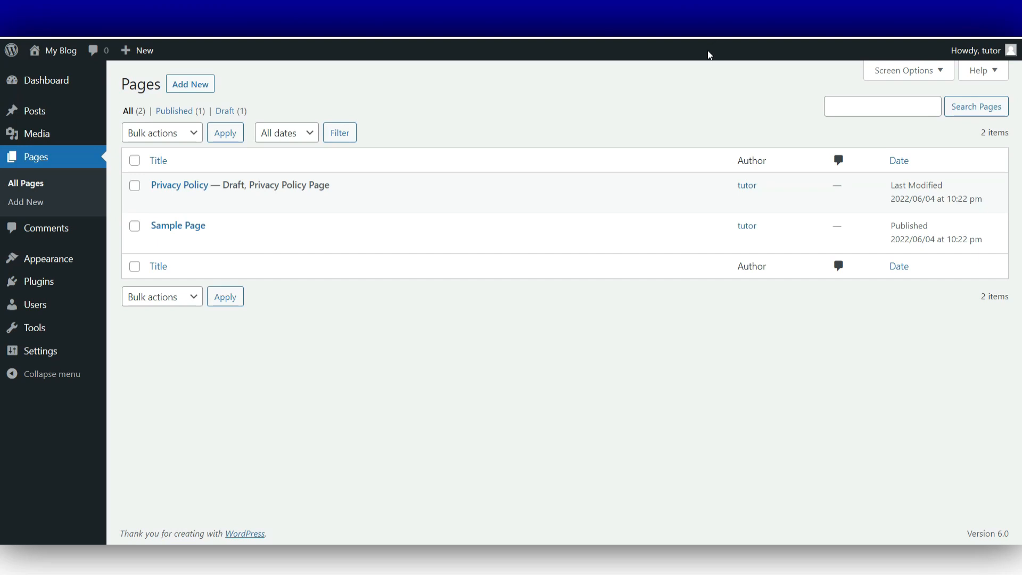
scroll(470, 288, down, 3)
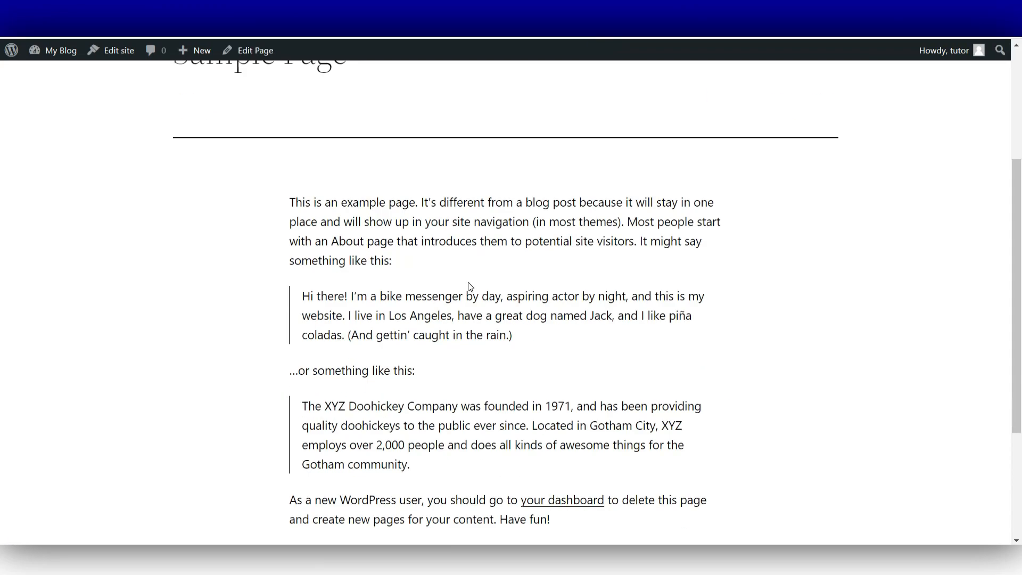
scroll(471, 288, down, 4)
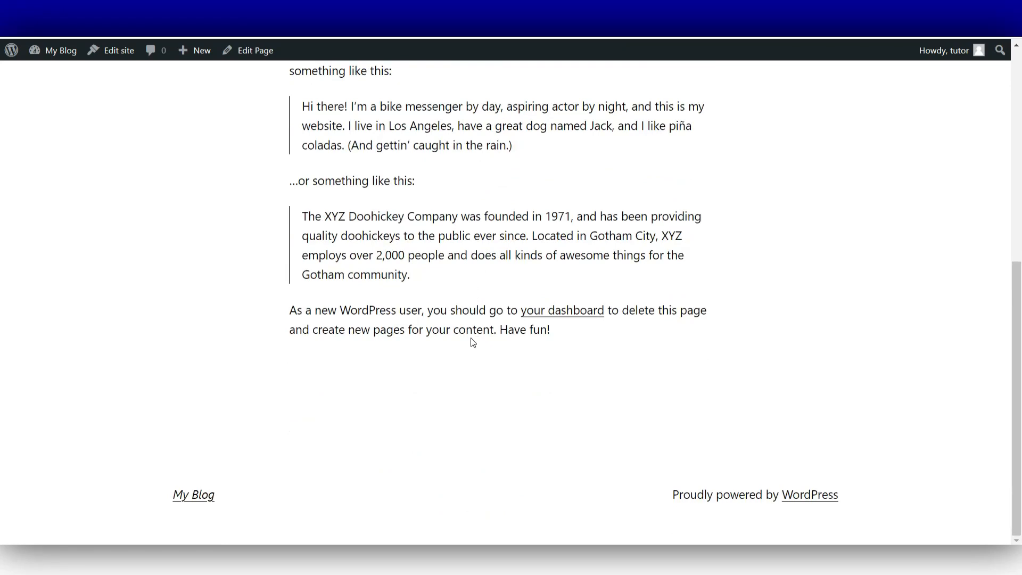
scroll(472, 337, up, 5)
scroll(471, 339, up, 2)
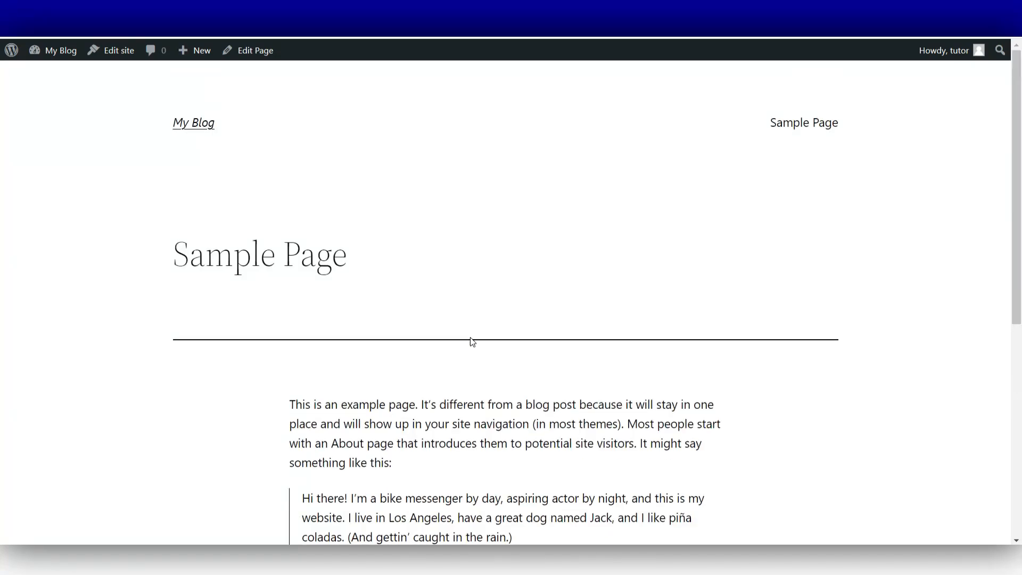
scroll(472, 342, down, 3)
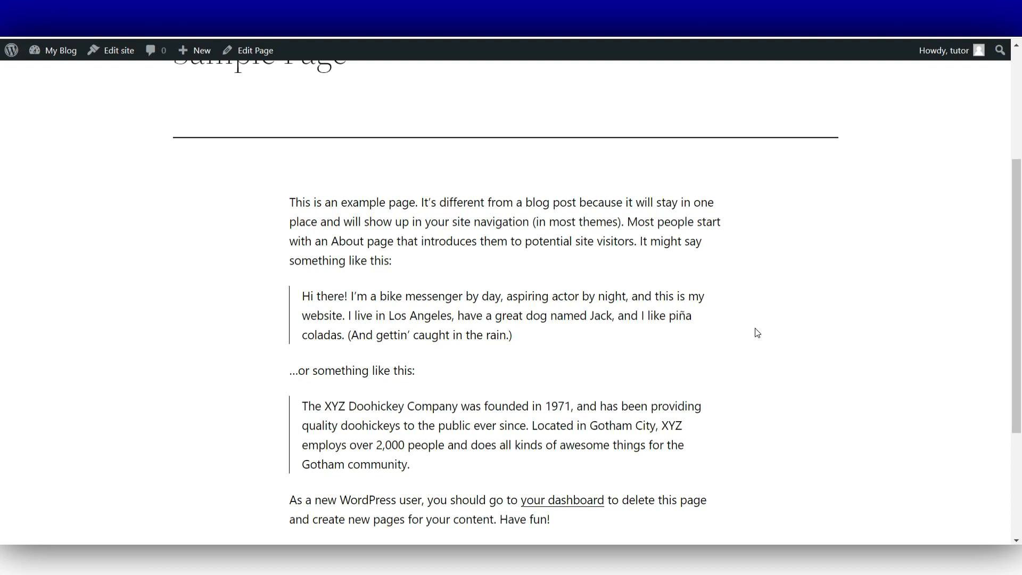
scroll(757, 333, up, 4)
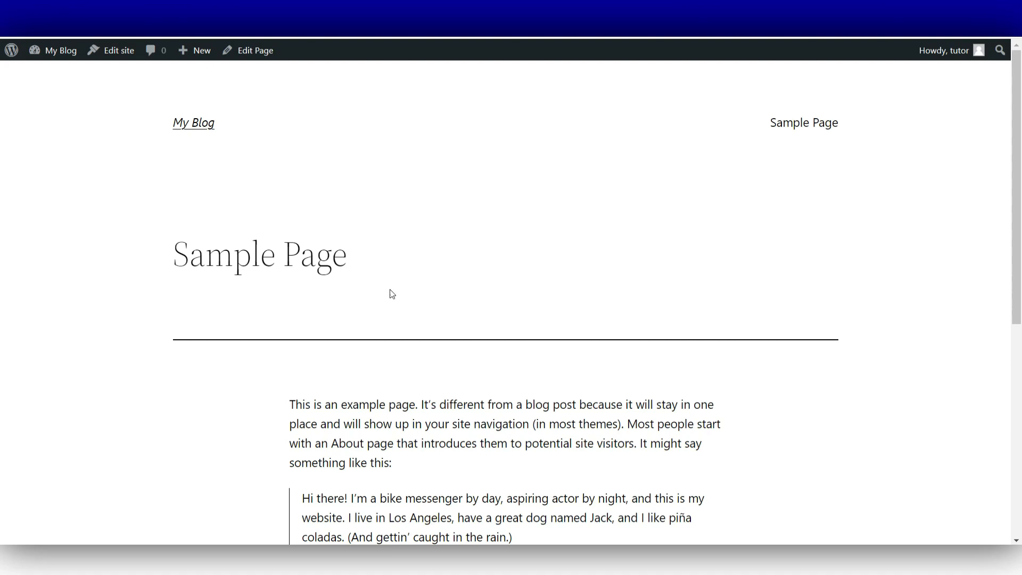
key(alt+Left)
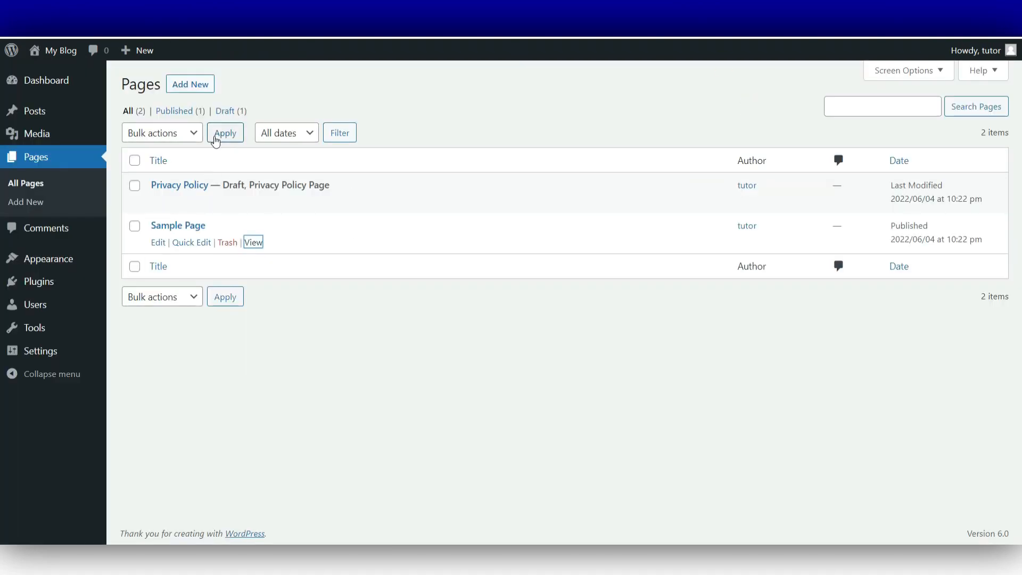
- Create a new page titled "Home" and publish it
click(197, 88)
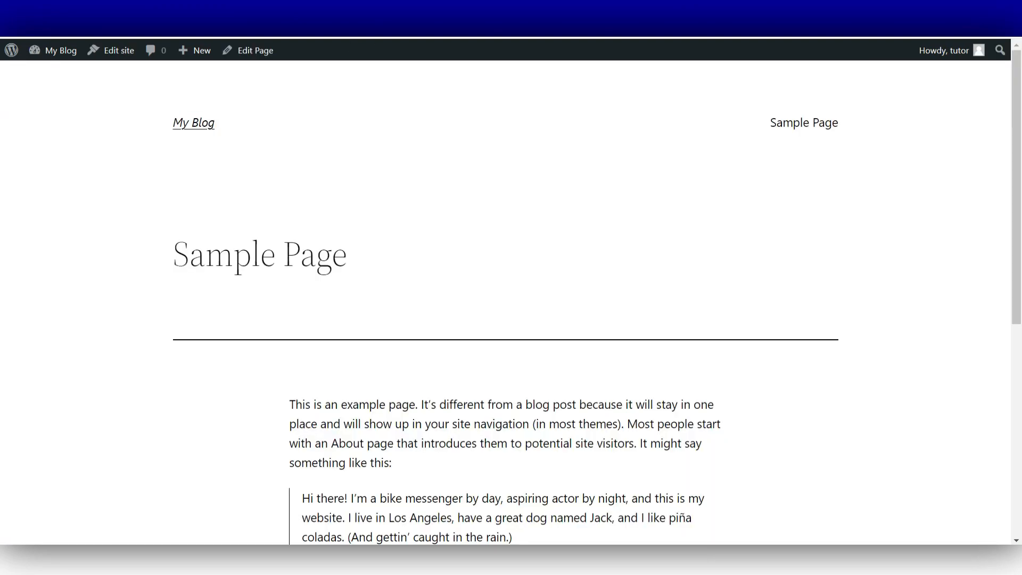
mouse_move(53, 52)
click(65, 73)
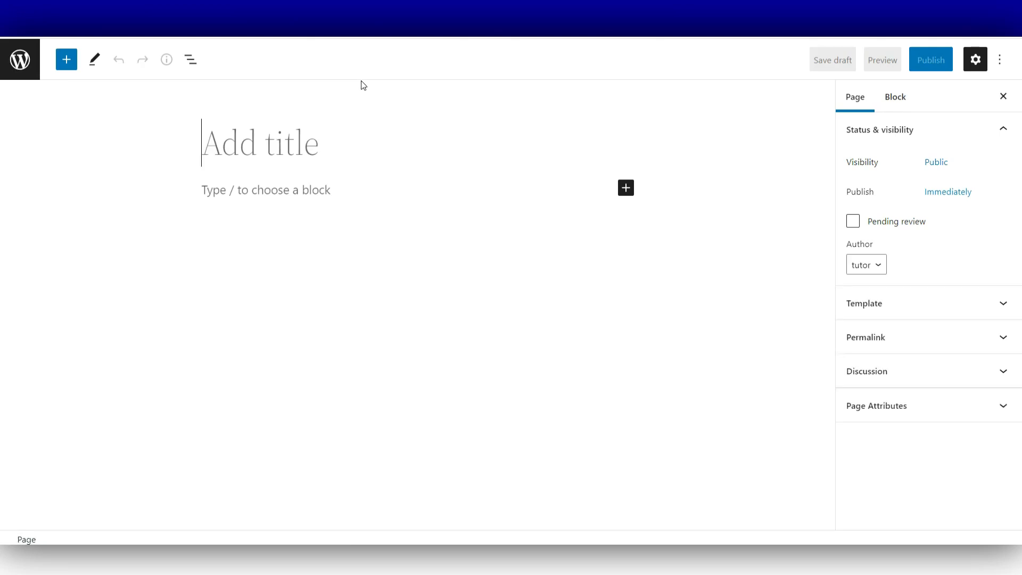
text(Home)
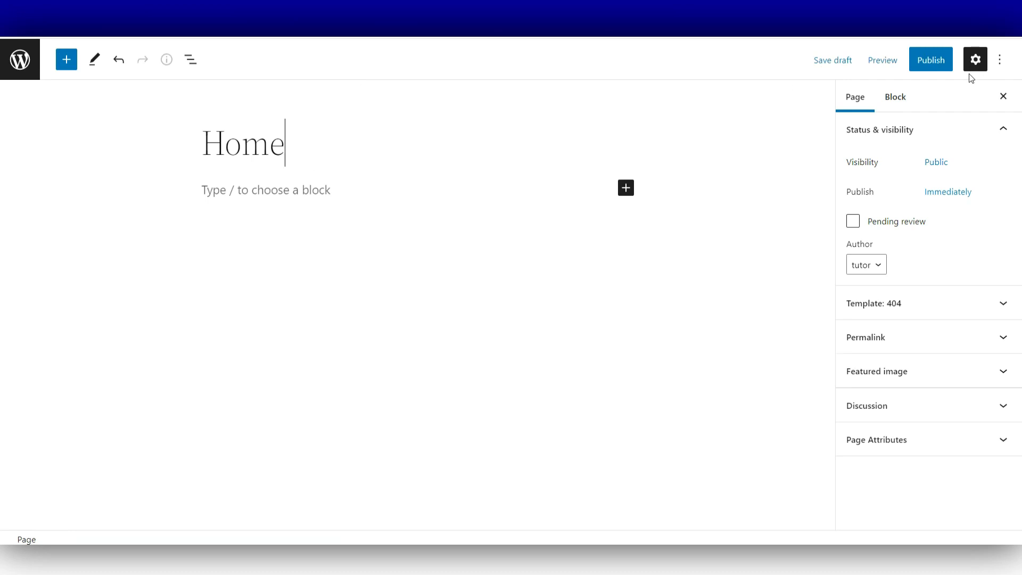
click(931, 63)
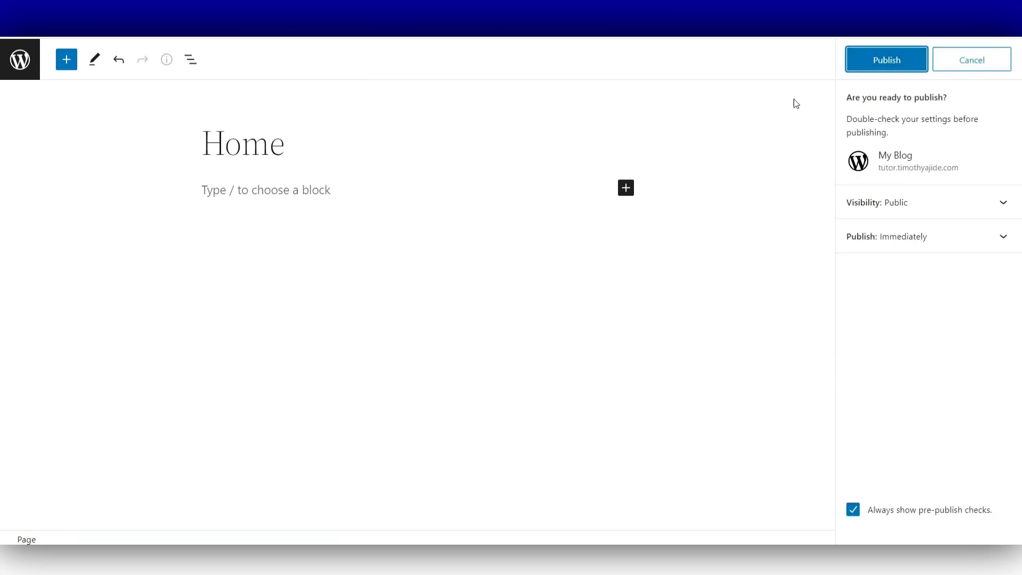
click(879, 61)
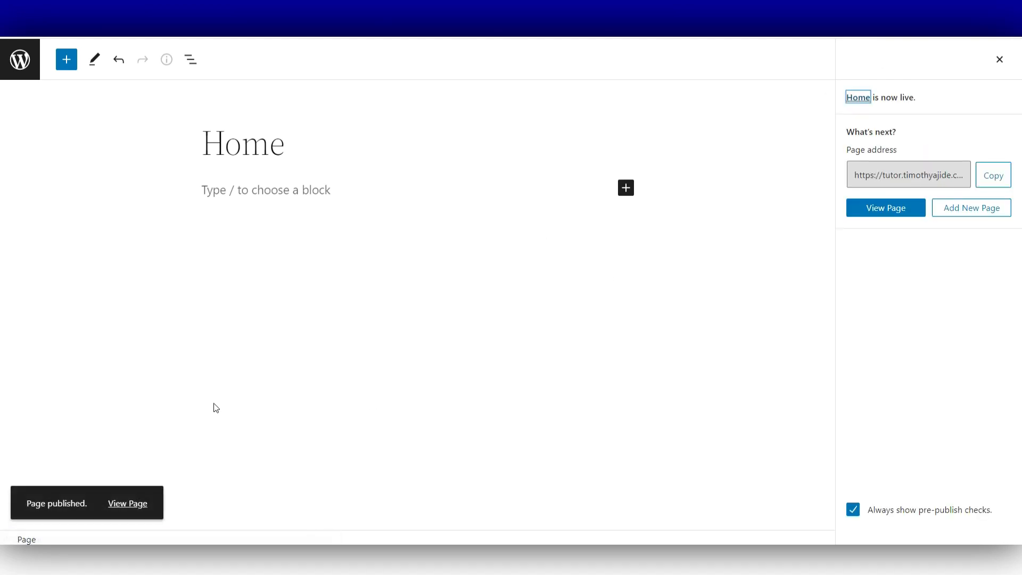
- View the published Home page in a new tab and look over its header navigation and footer
right_click(136, 504)
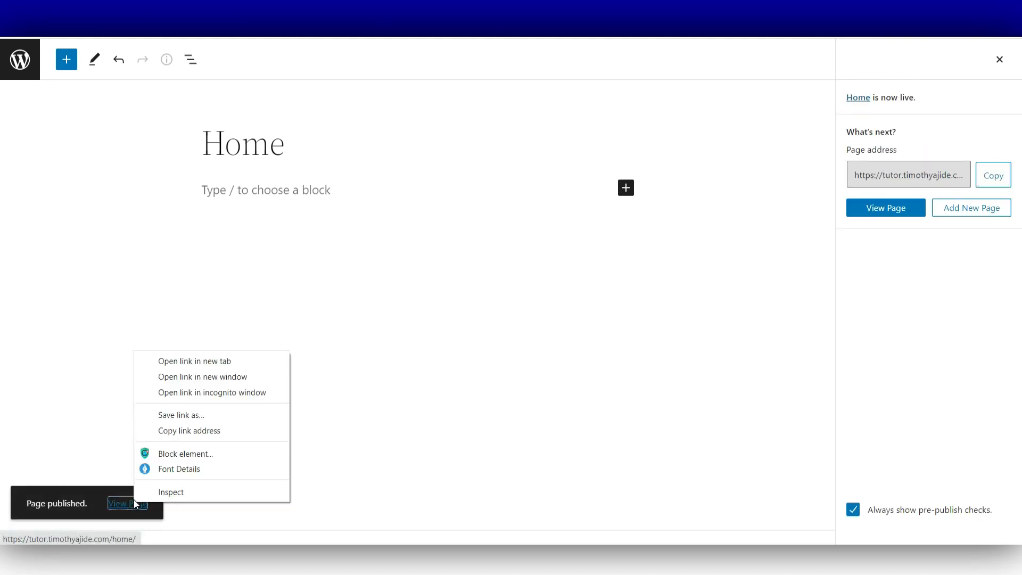
click(235, 367)
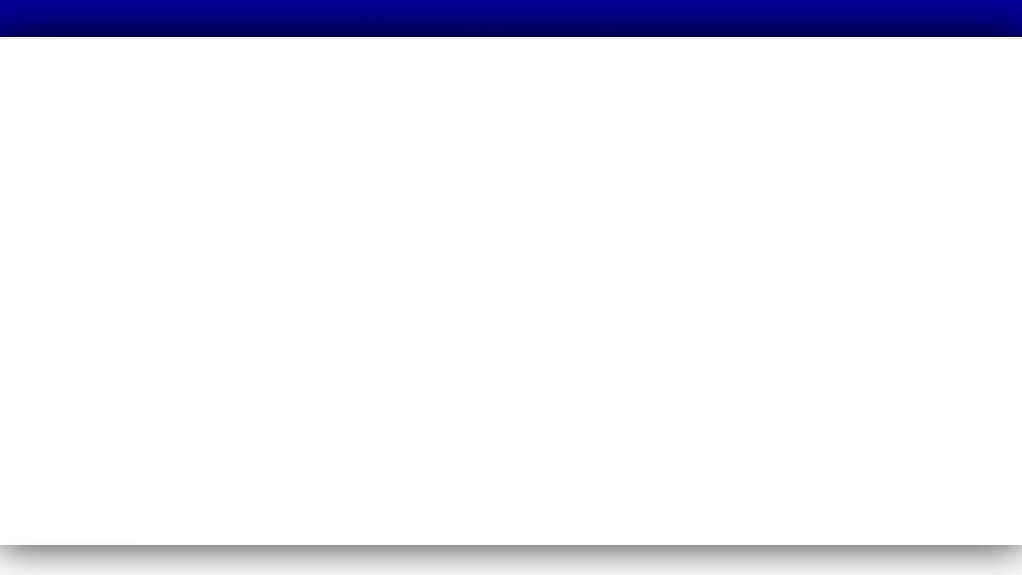
click(330, 201)
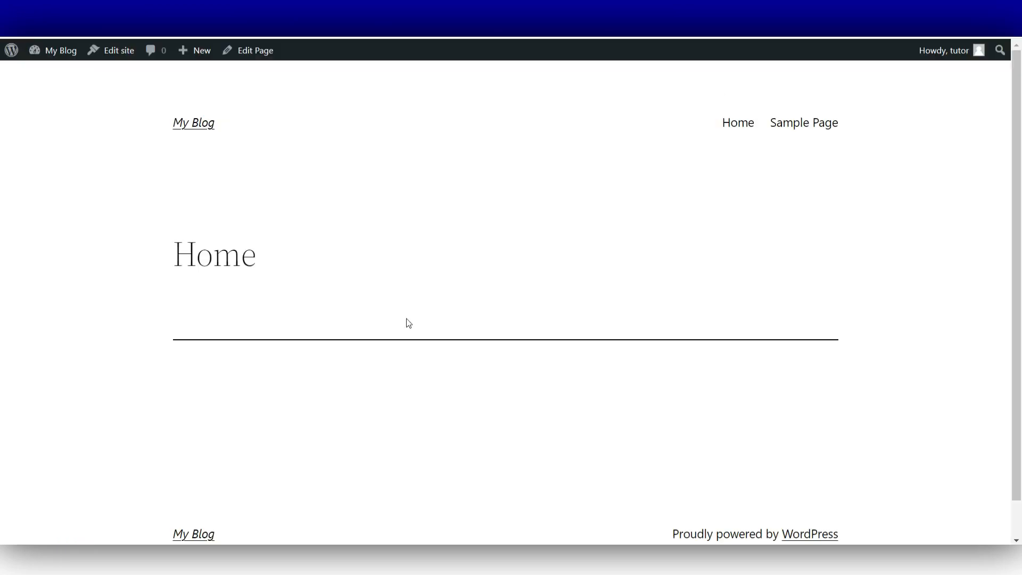
scroll(699, 417, down, 1)
scroll(747, 416, up, 1)
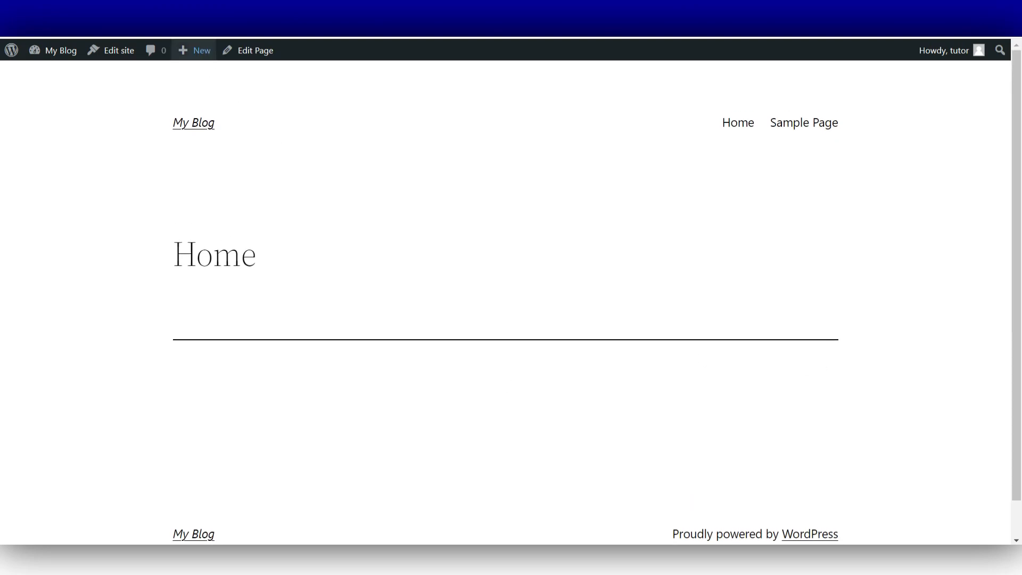
- Return to the Home page editor and leave it for the admin area without saving further changes
click(154, 14)
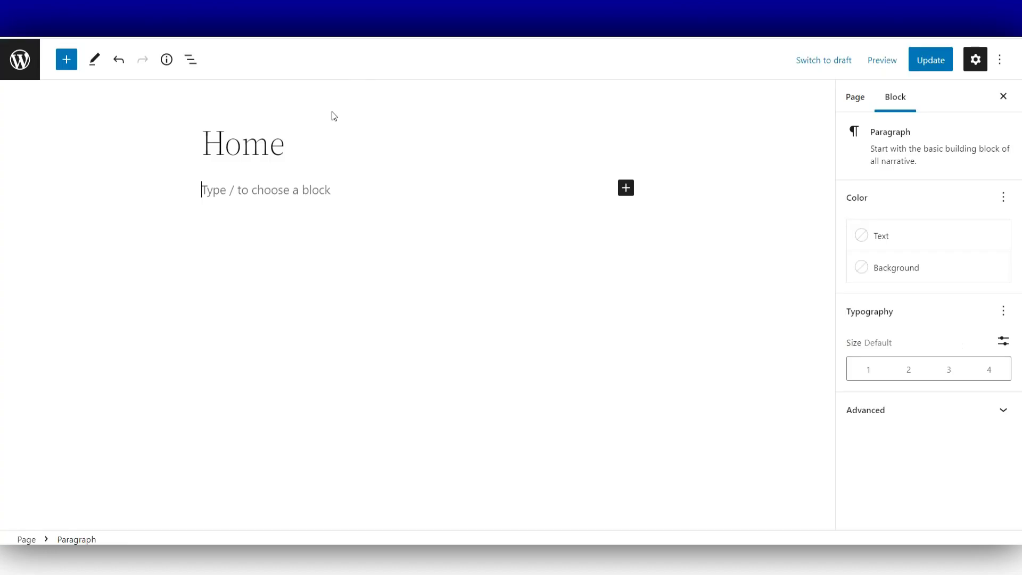
click(20, 59)
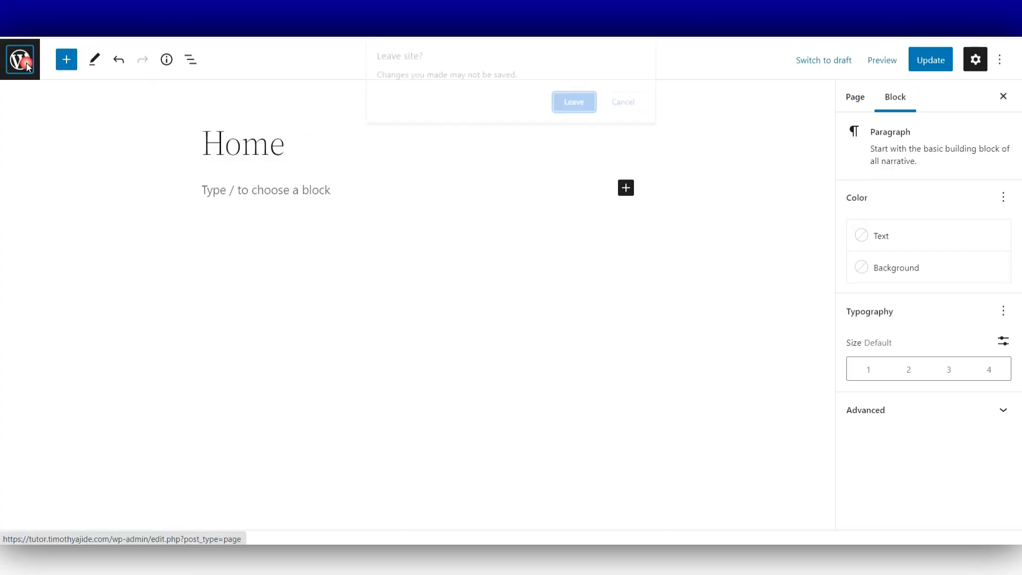
click(577, 104)
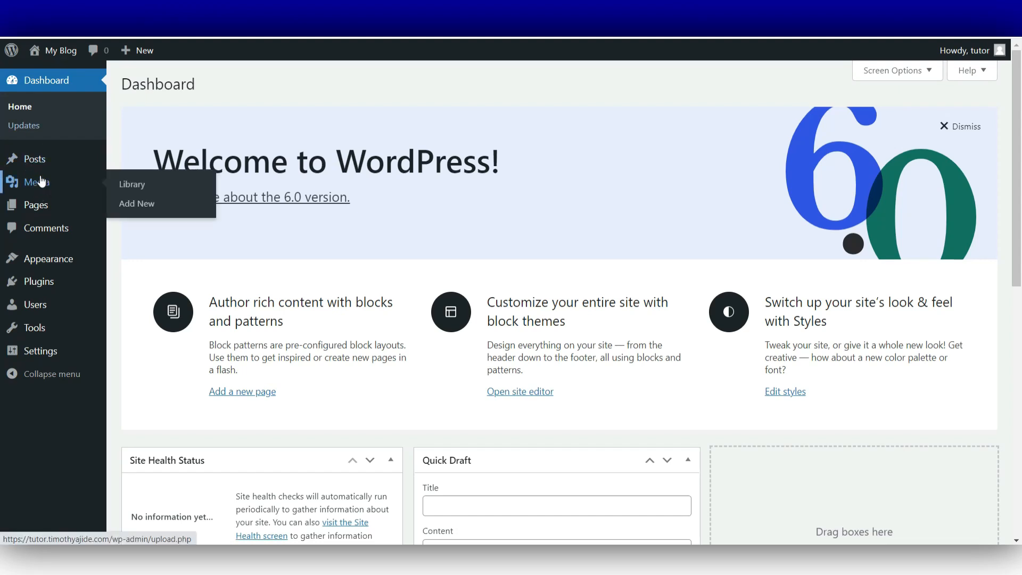
- Open the list of comments and read through it
mouse_move(43, 203)
click(119, 204)
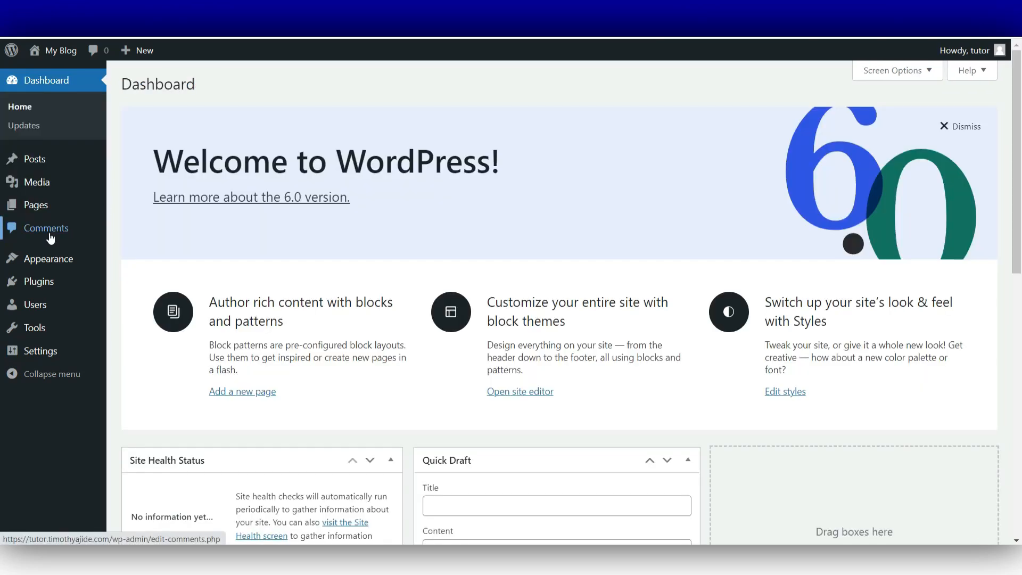
click(51, 237)
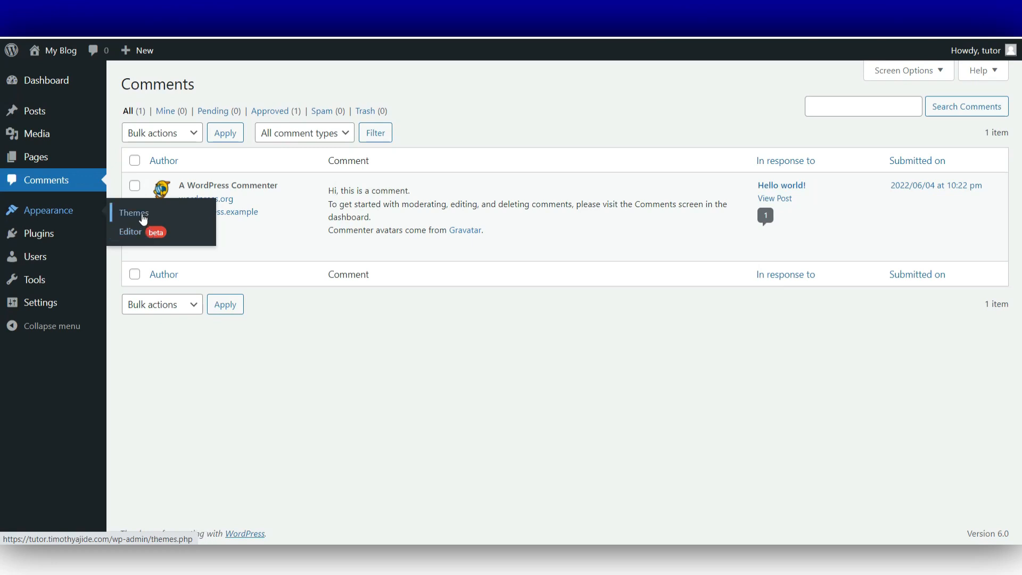
- Go to the installed themes and delete the Twenty Twenty-One theme
click(143, 218)
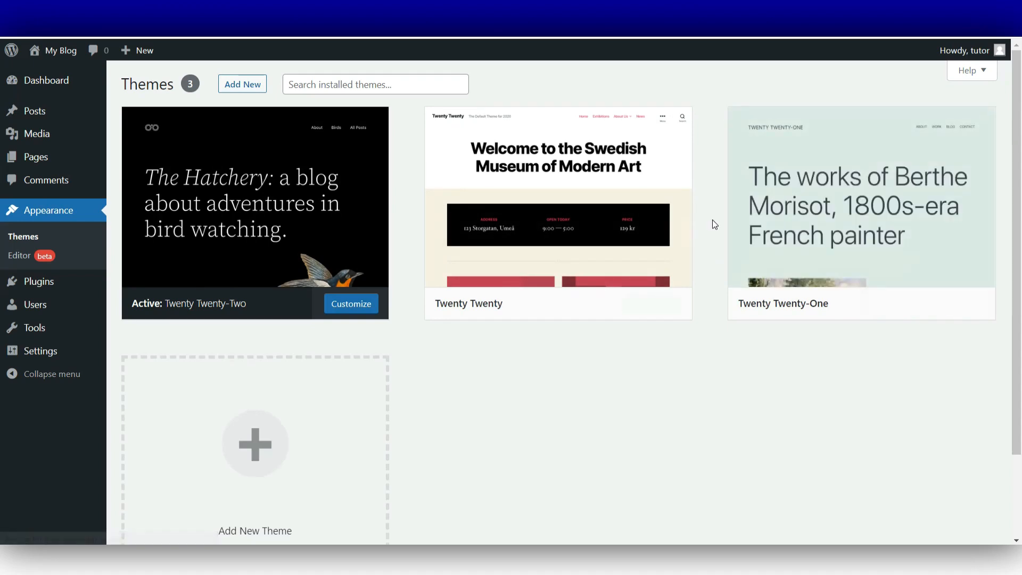
mouse_move(540, 244)
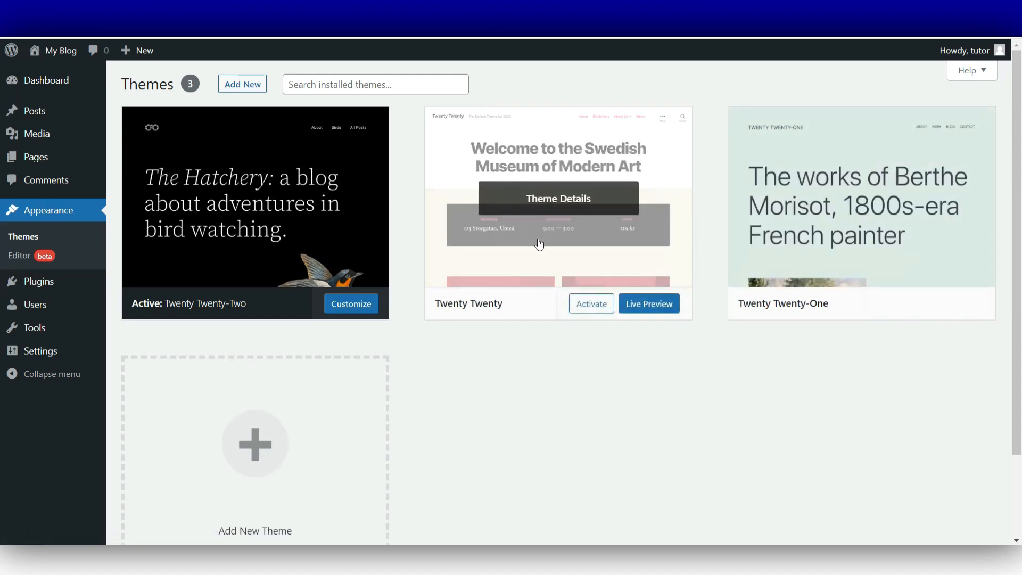
mouse_move(849, 303)
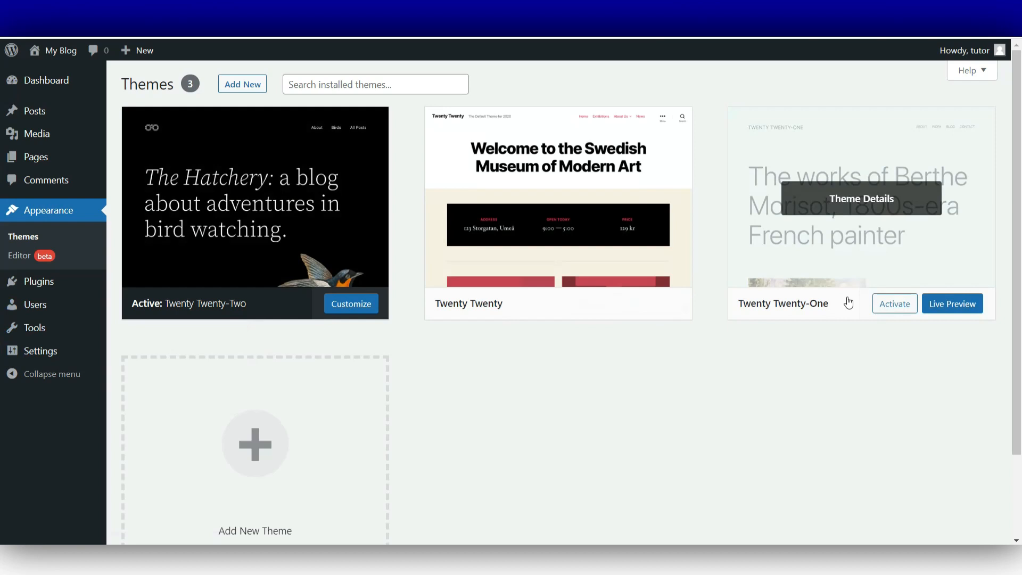
click(834, 255)
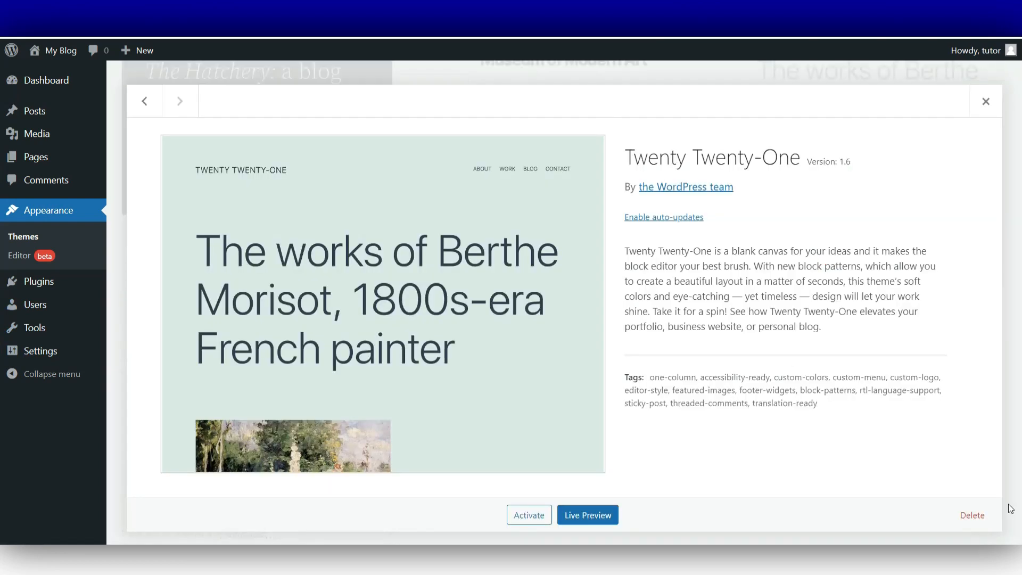
click(972, 515)
click(562, 126)
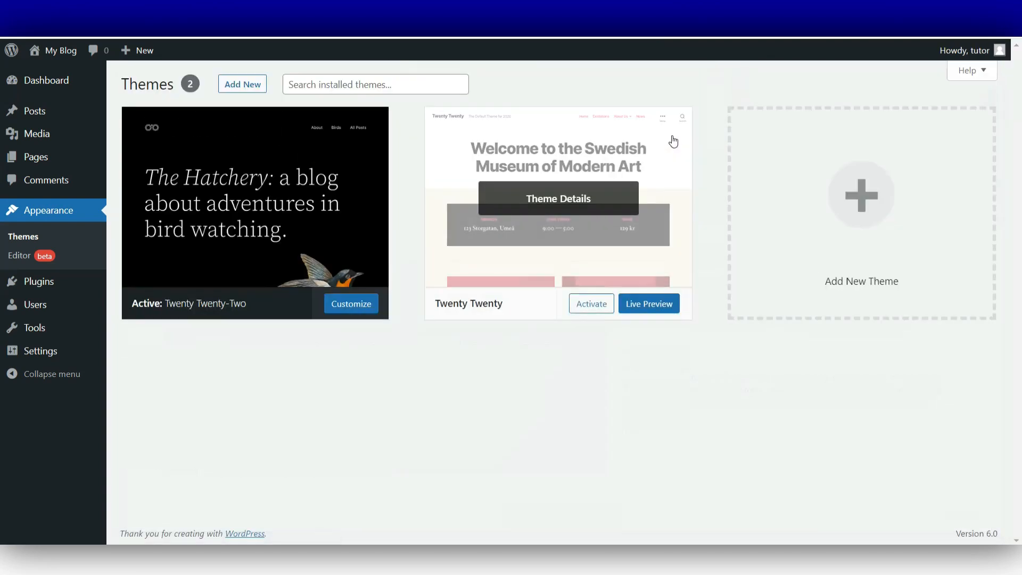
- Delete the inactive Twenty Twenty theme from the installed themes
click(588, 175)
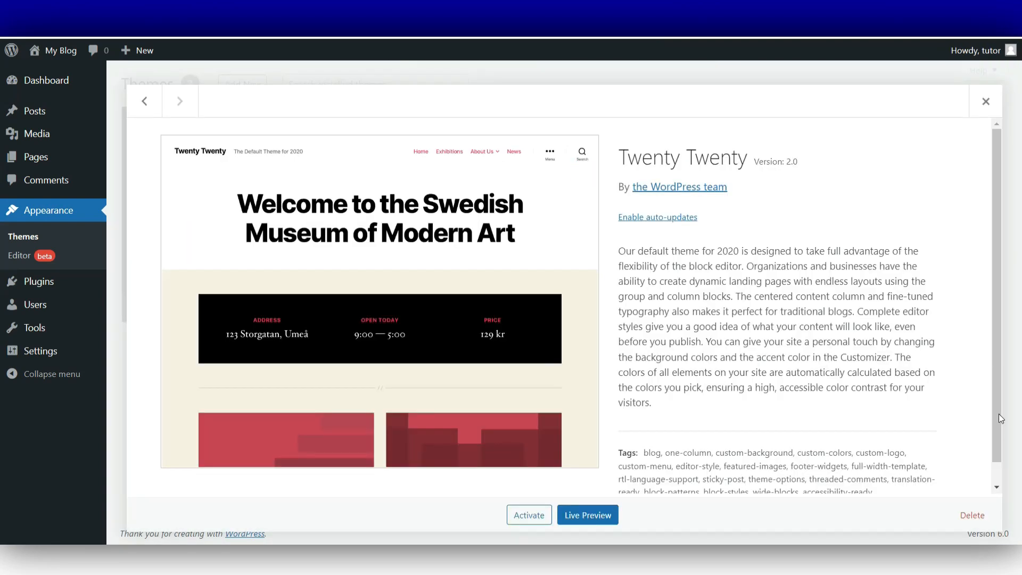
click(972, 515)
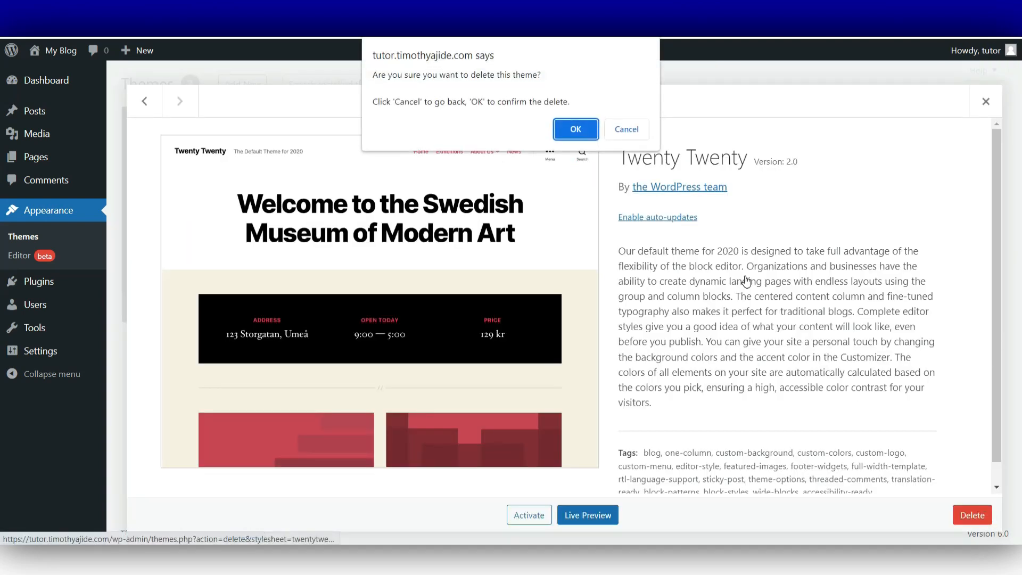
click(563, 127)
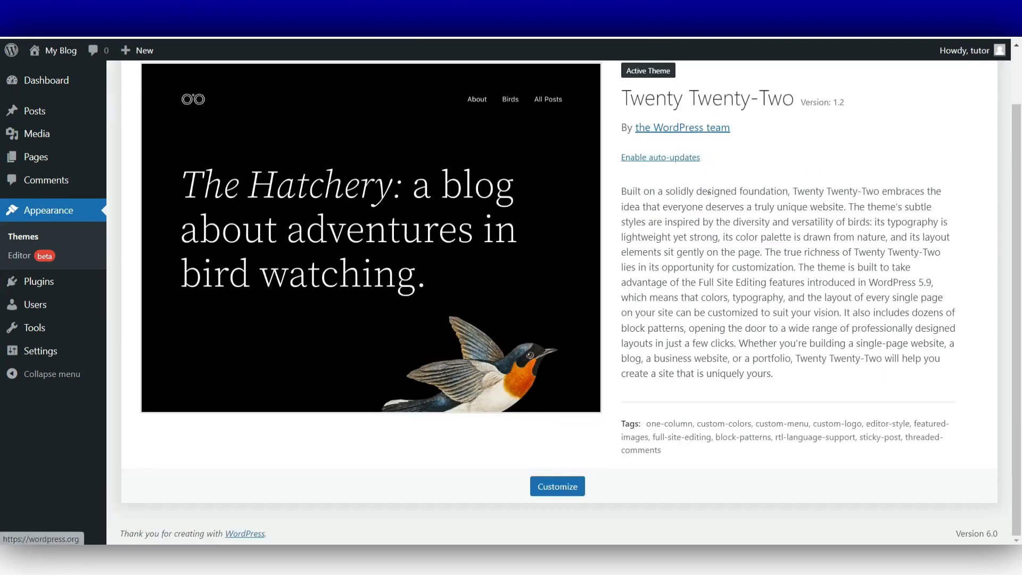
scroll(453, 255, up, 1)
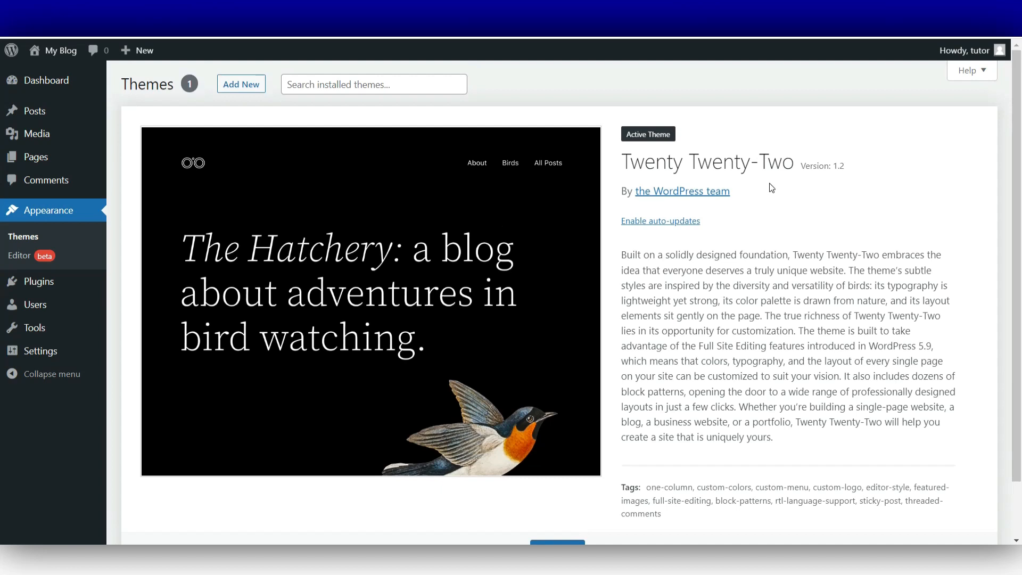
- Go to the page for adding themes and look at the zip upload option without choosing a file
click(237, 84)
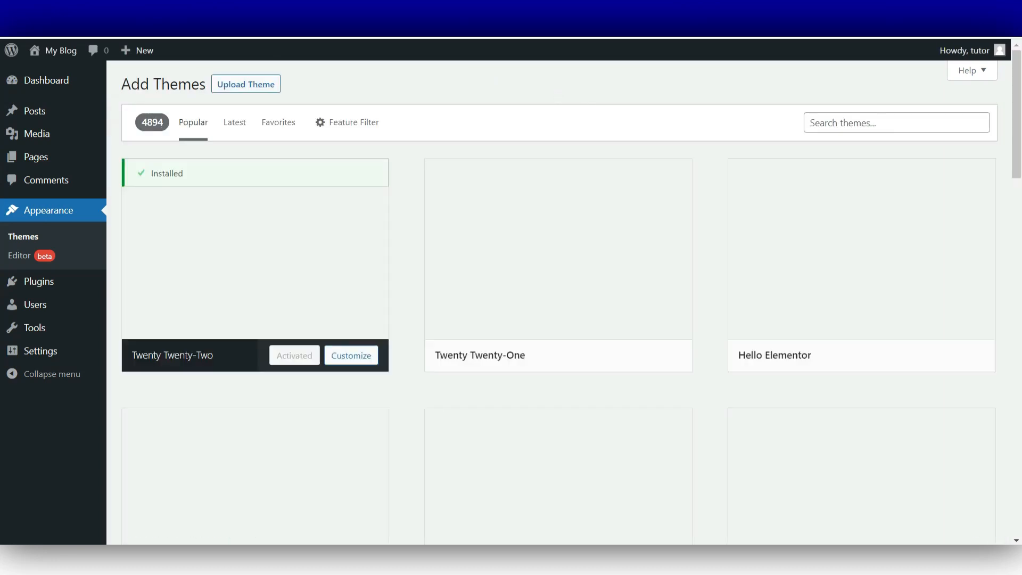
click(235, 85)
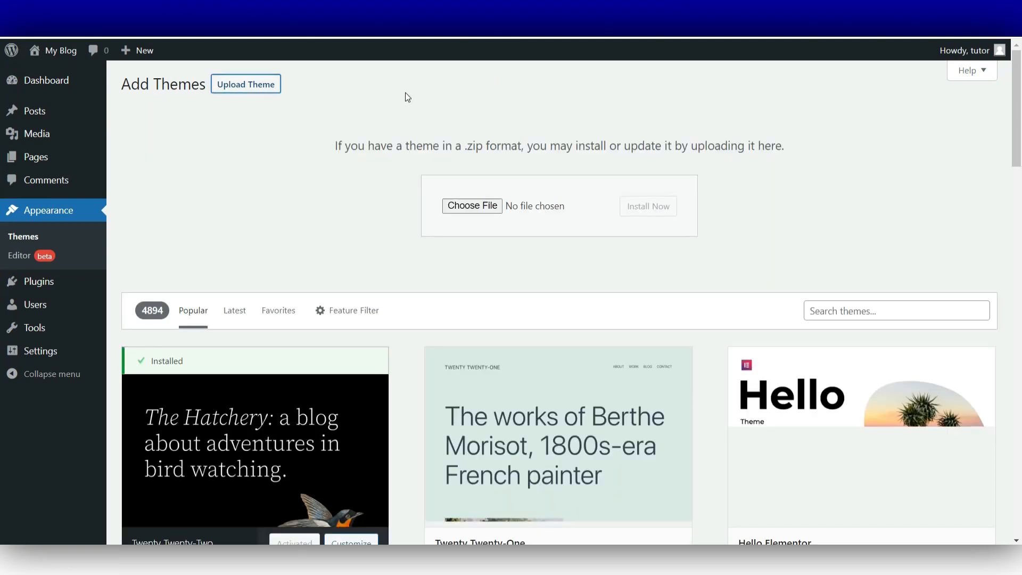
click(480, 209)
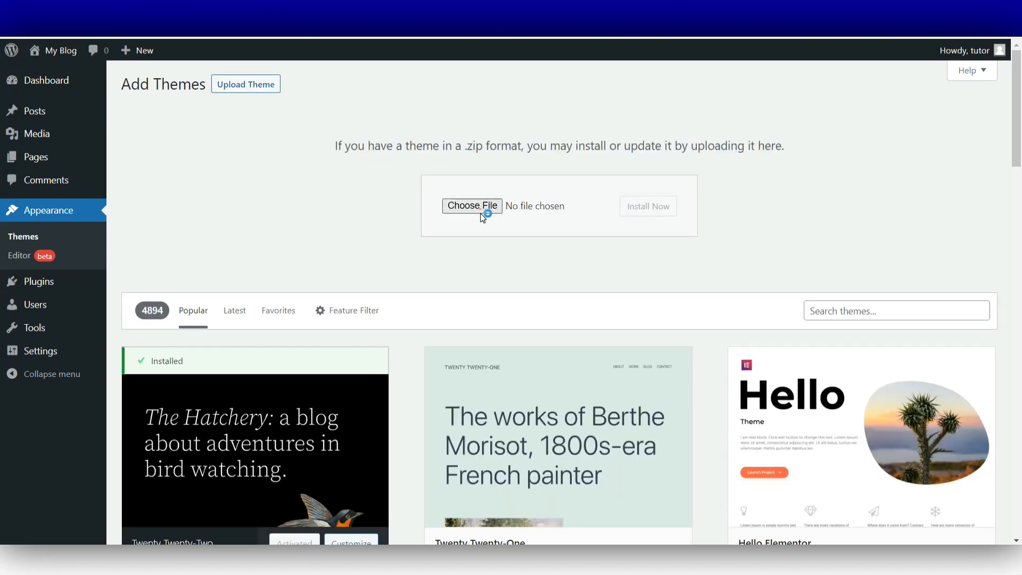
click(778, 338)
- Install the Hello Elementor theme from the popular themes and activate it
scroll(610, 269, down, 4)
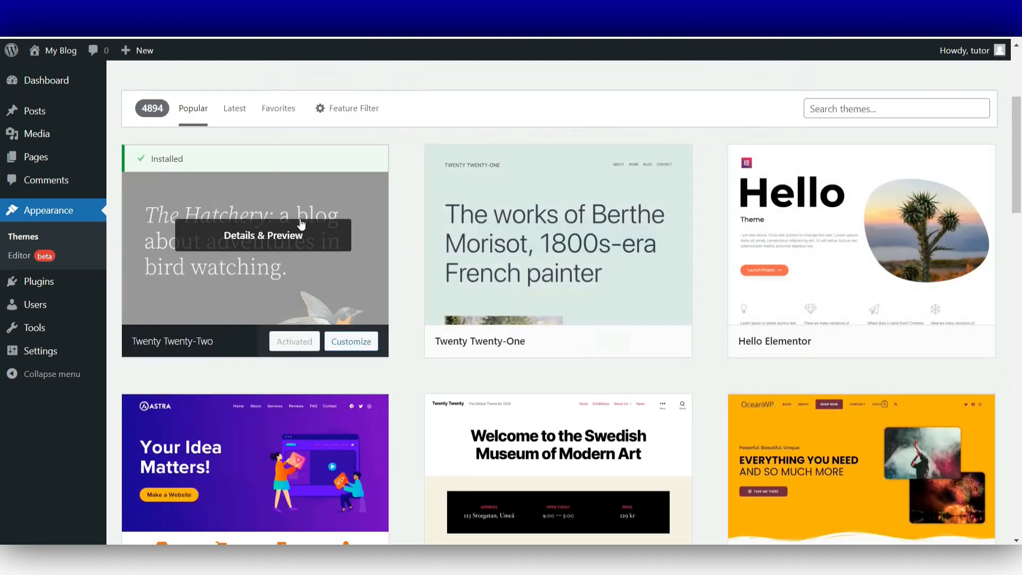
scroll(363, 222, up, 3)
click(861, 247)
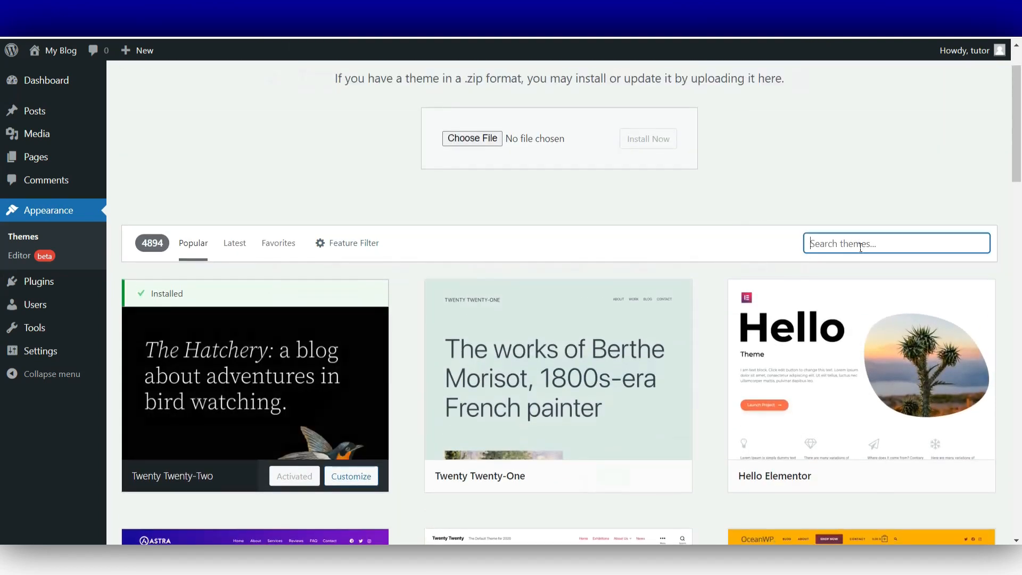
scroll(760, 269, down, 4)
mouse_move(714, 239)
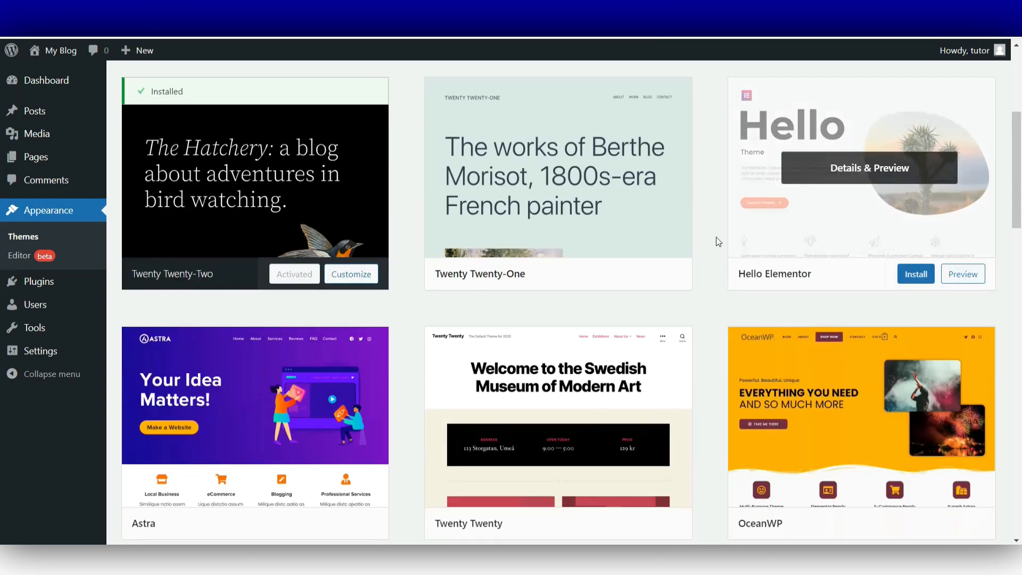
click(926, 282)
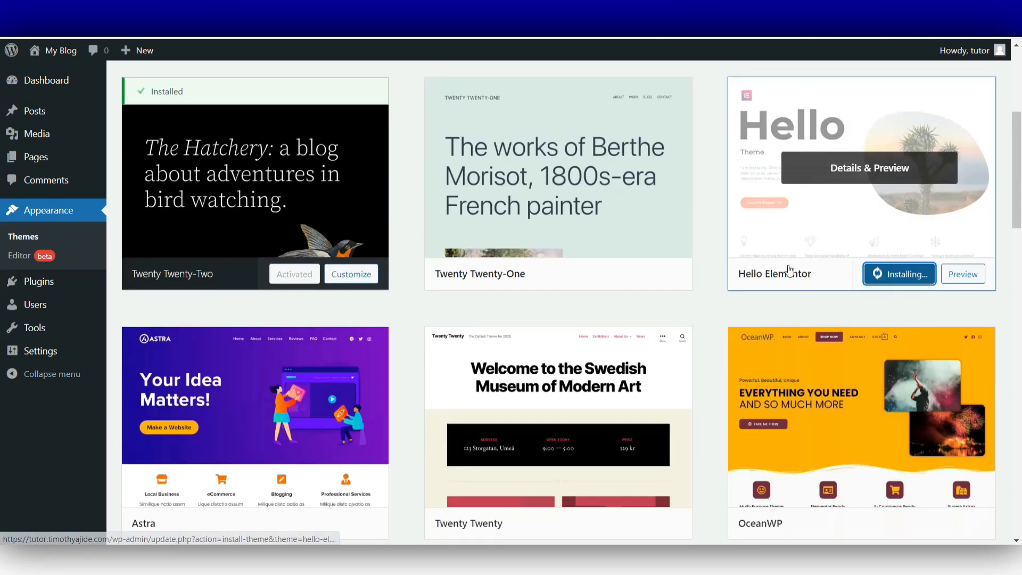
scroll(914, 317, up, 1)
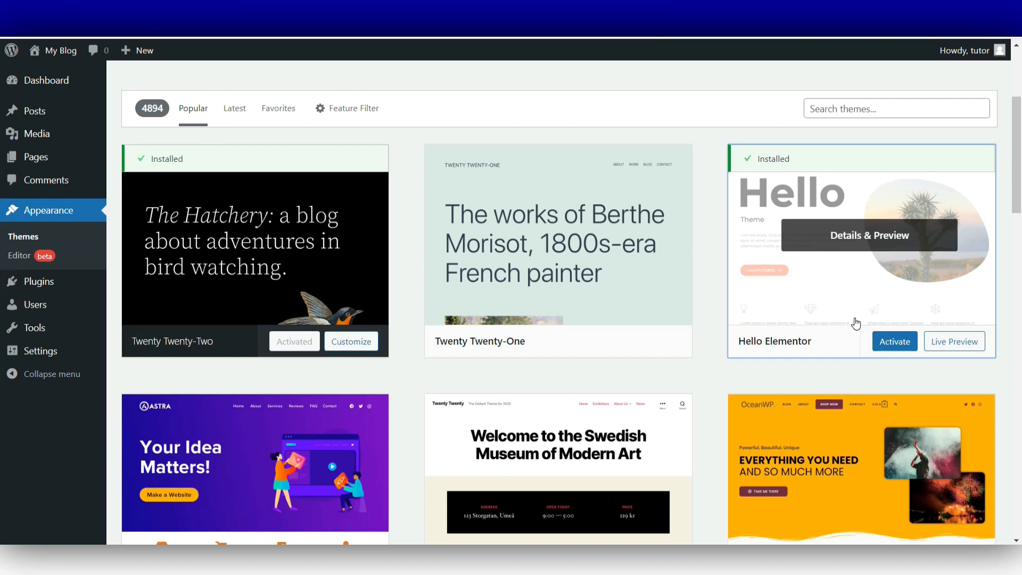
click(894, 342)
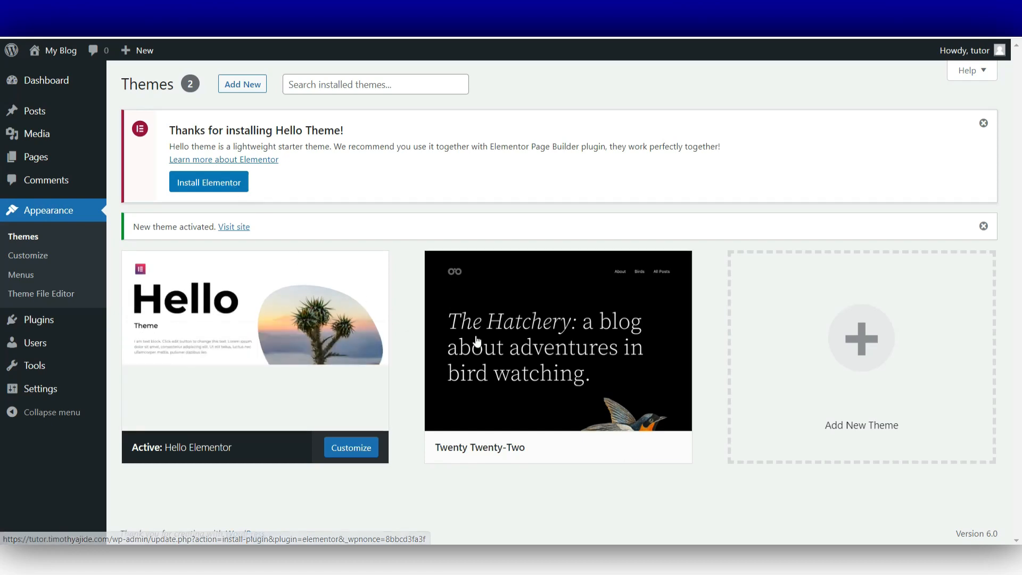
- Delete the Twenty Twenty-Two theme, leaving Hello Elementor as the only installed theme
click(538, 290)
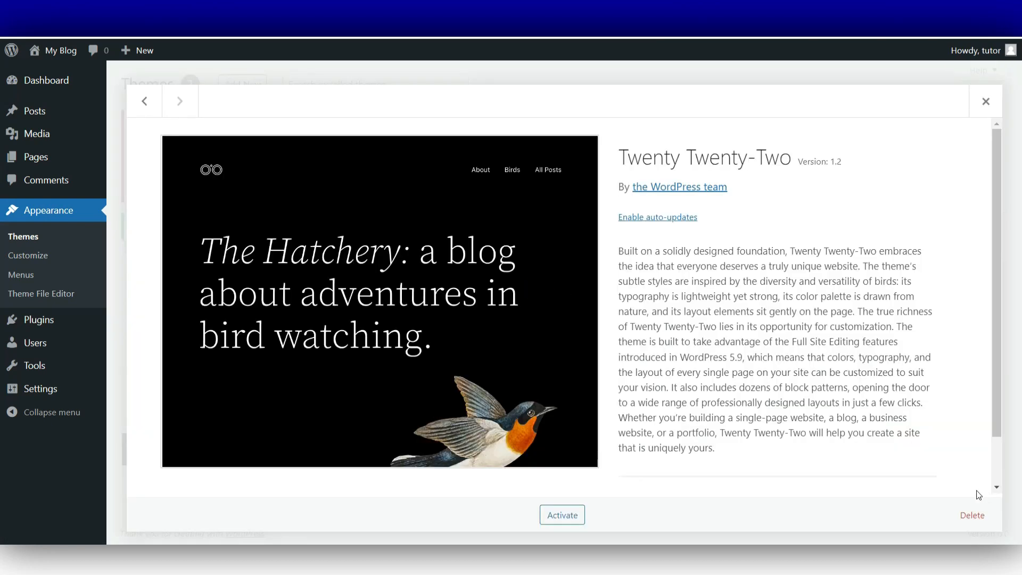
click(972, 514)
click(557, 128)
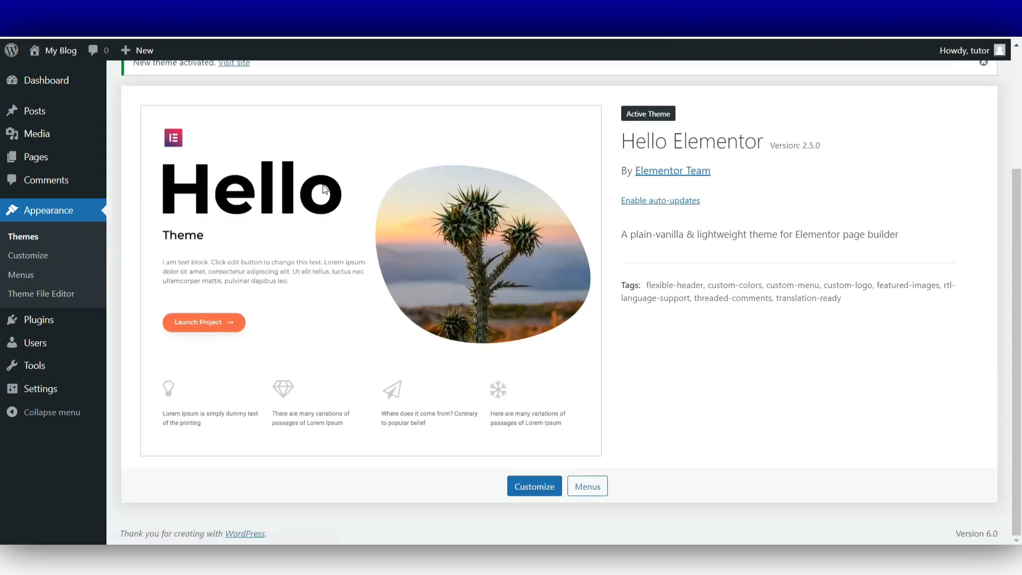
- Search the plugin directory for "Elementor", then install and activate the Elementor Website Builder plugin
mouse_move(55, 319)
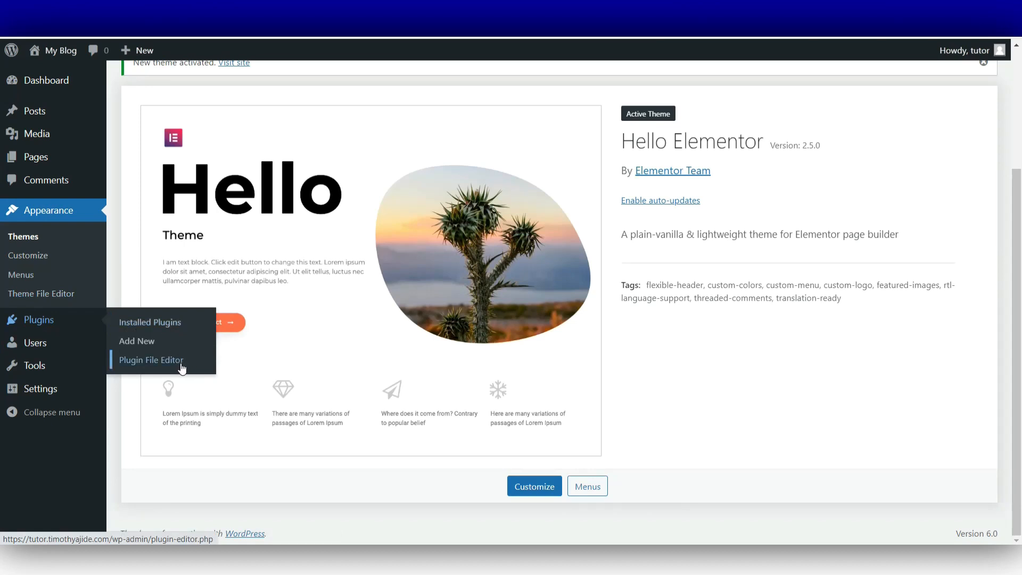
click(146, 342)
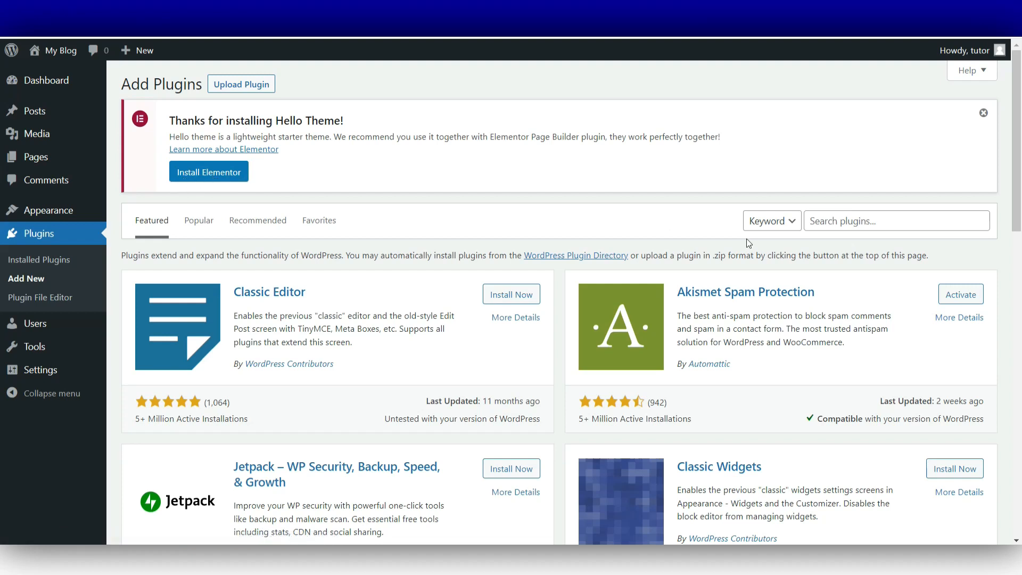
click(847, 224)
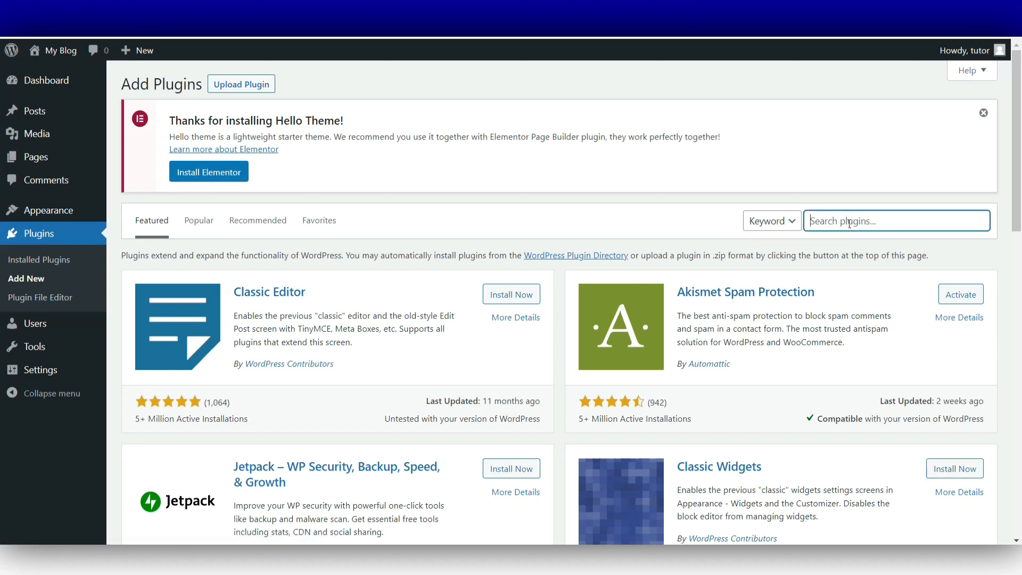
text(Elementor)
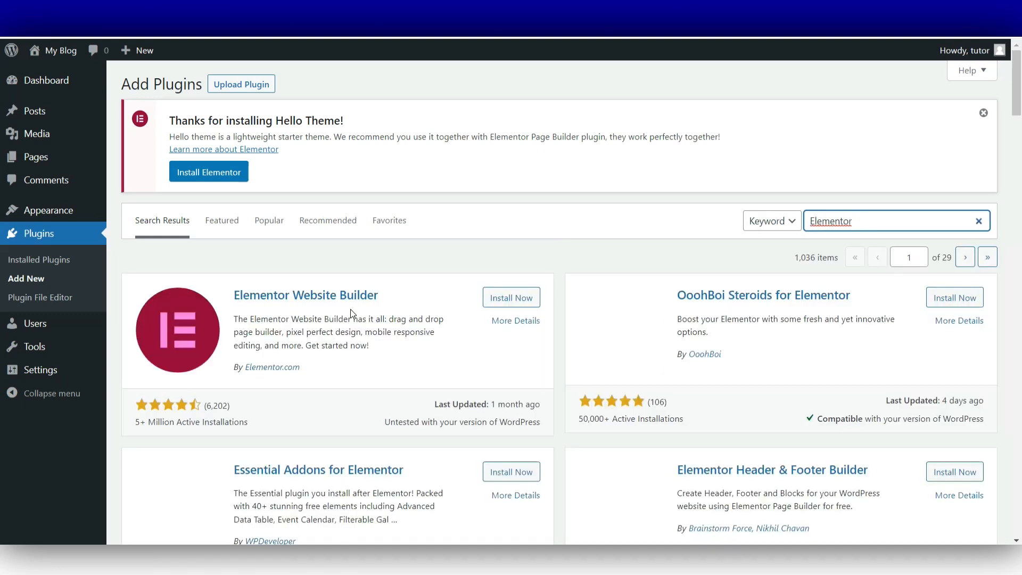
click(519, 300)
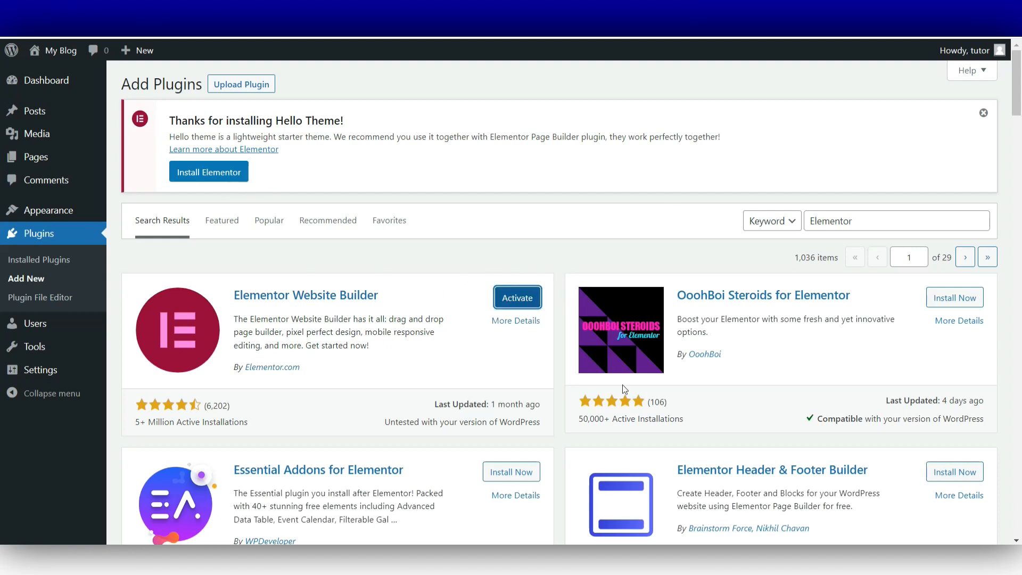
click(521, 301)
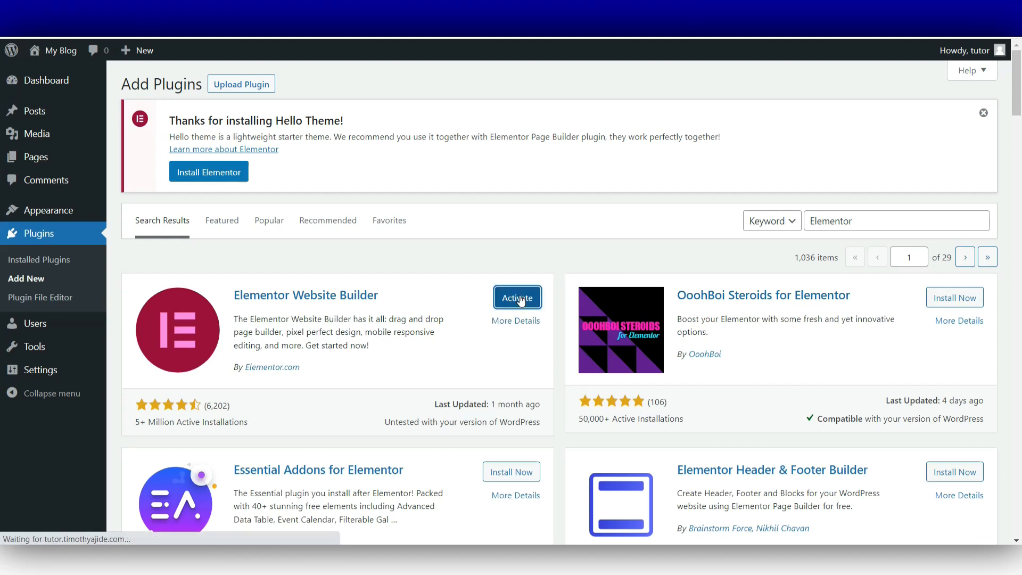
- Open the form for adding a new user and examine its fields and the available roles
mouse_move(965, 50)
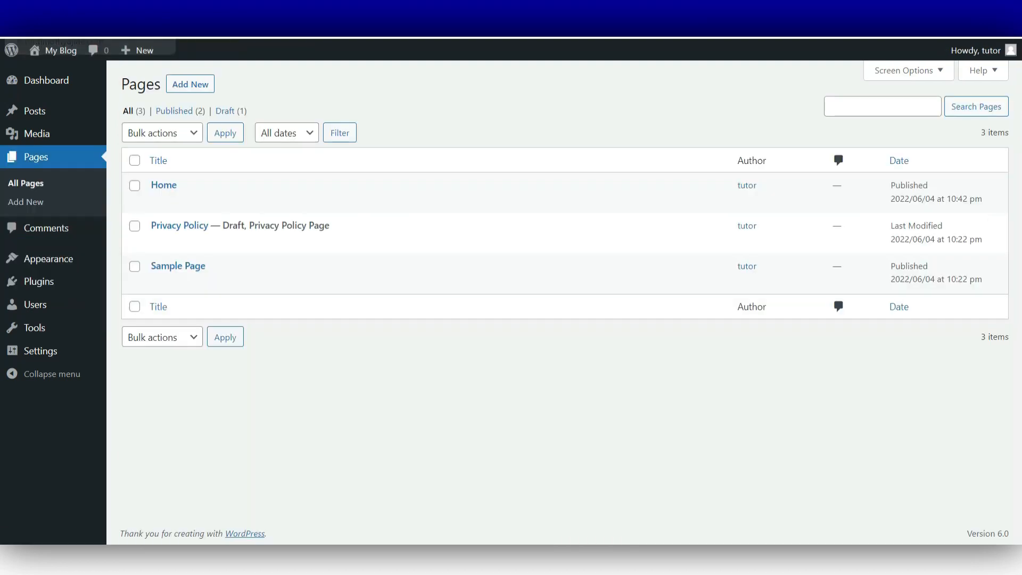
mouse_move(62, 309)
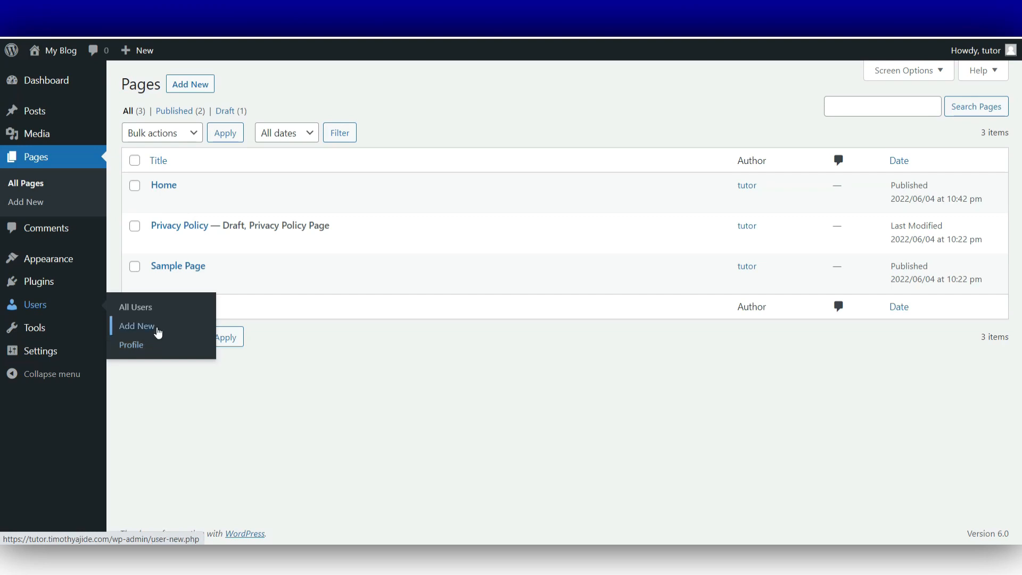
click(158, 332)
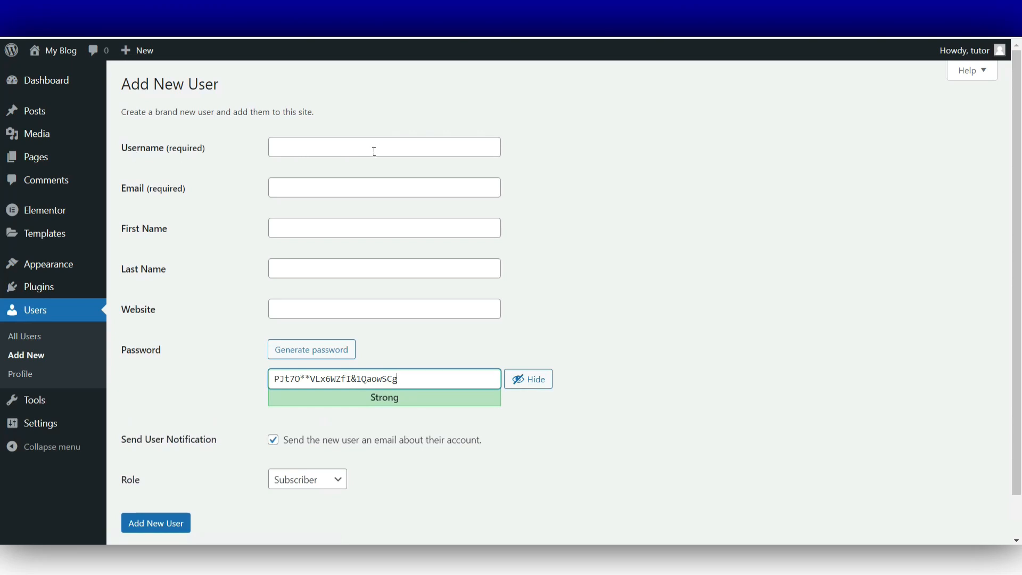
scroll(383, 211, down, 1)
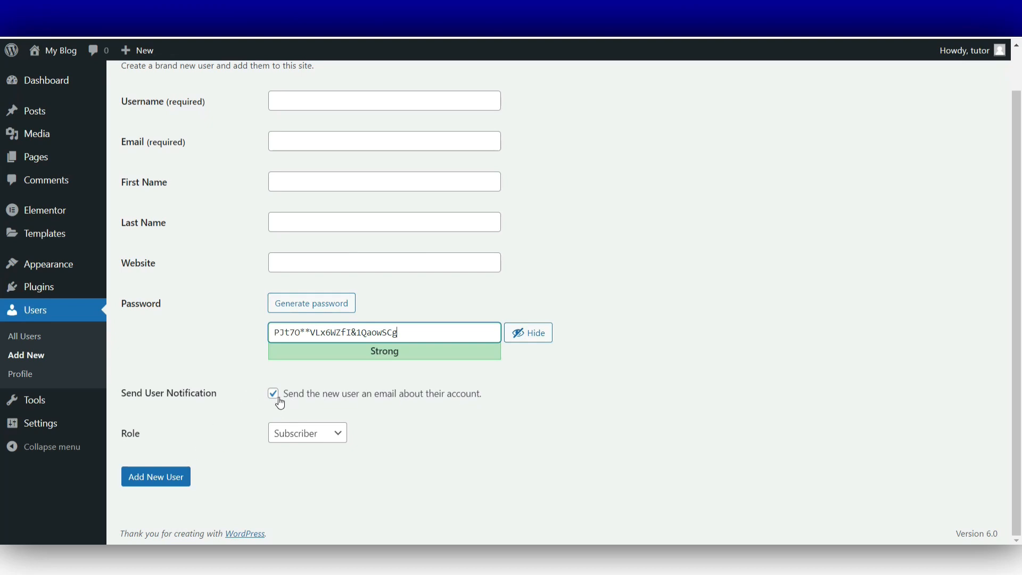
click(338, 434)
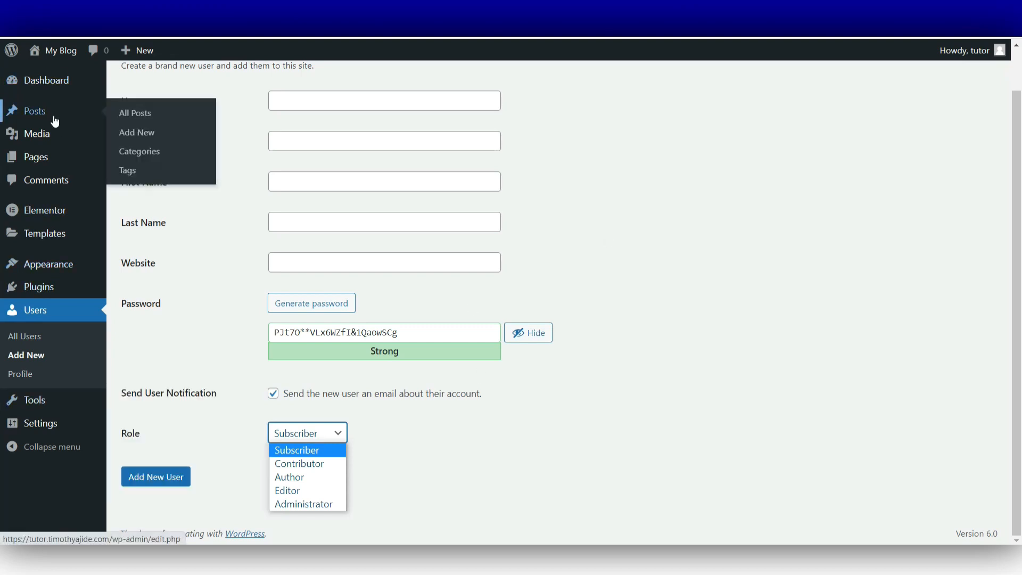
mouse_move(30, 146)
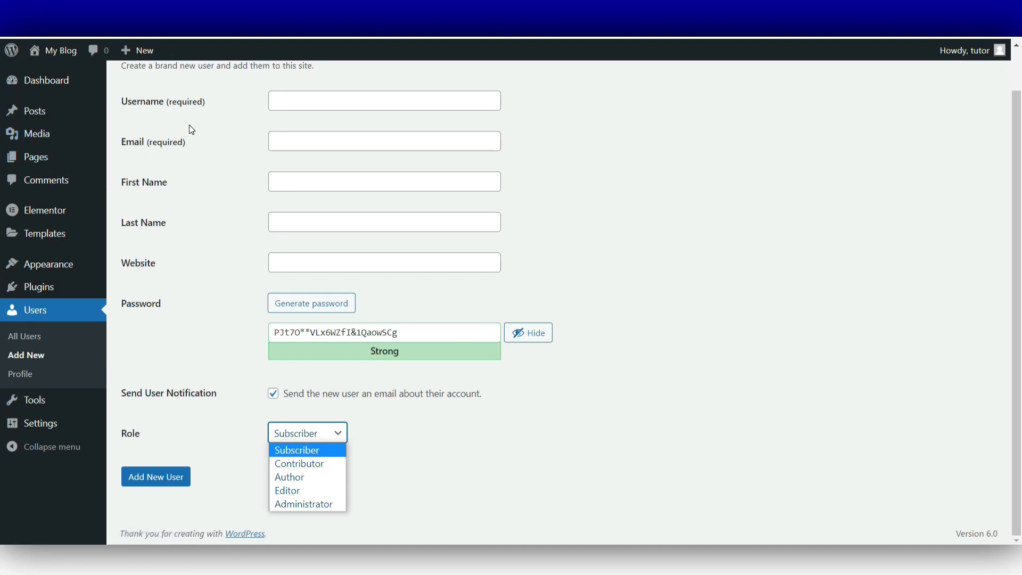
- Open the current user's profile and examine its personal options and account management settings, plus the entries under Tools and Settings
click(29, 381)
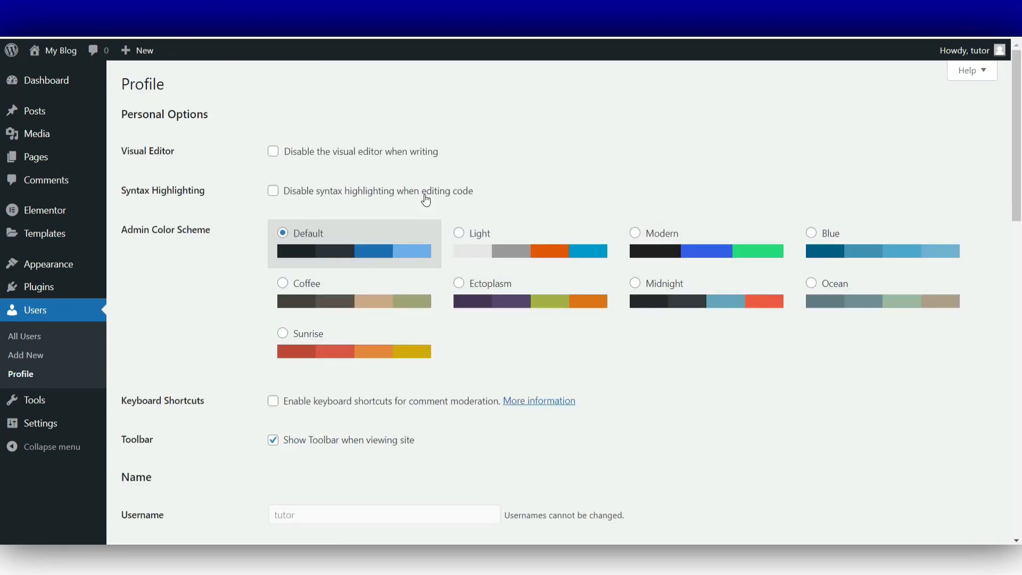
scroll(454, 176, down, 15)
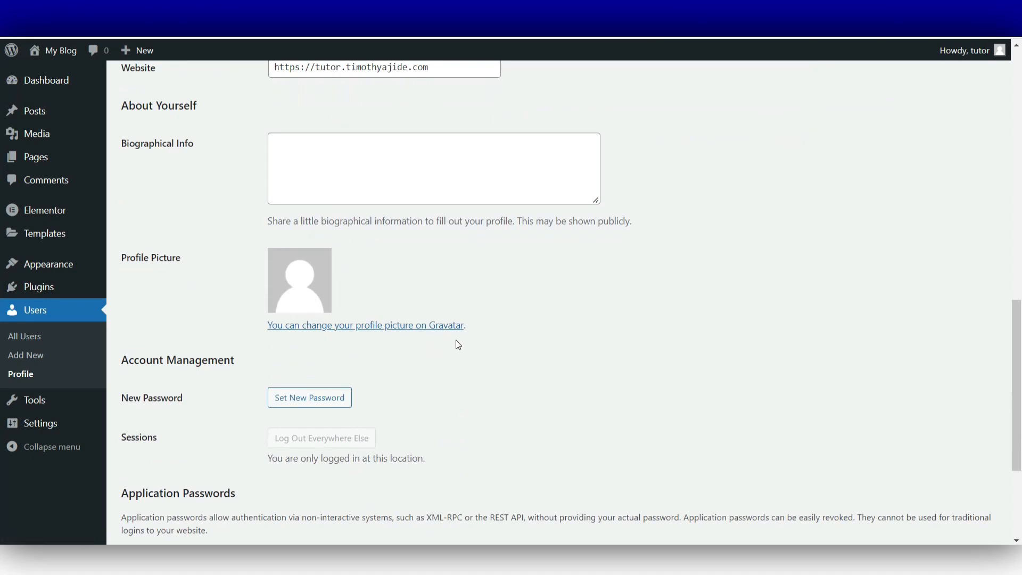
scroll(424, 308, down, 3)
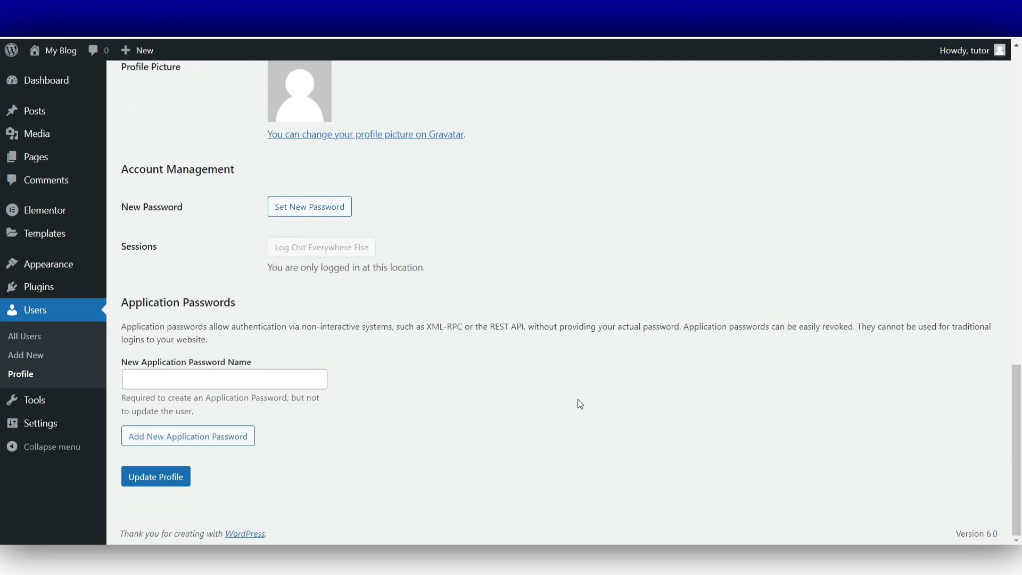
scroll(581, 404, up, 15)
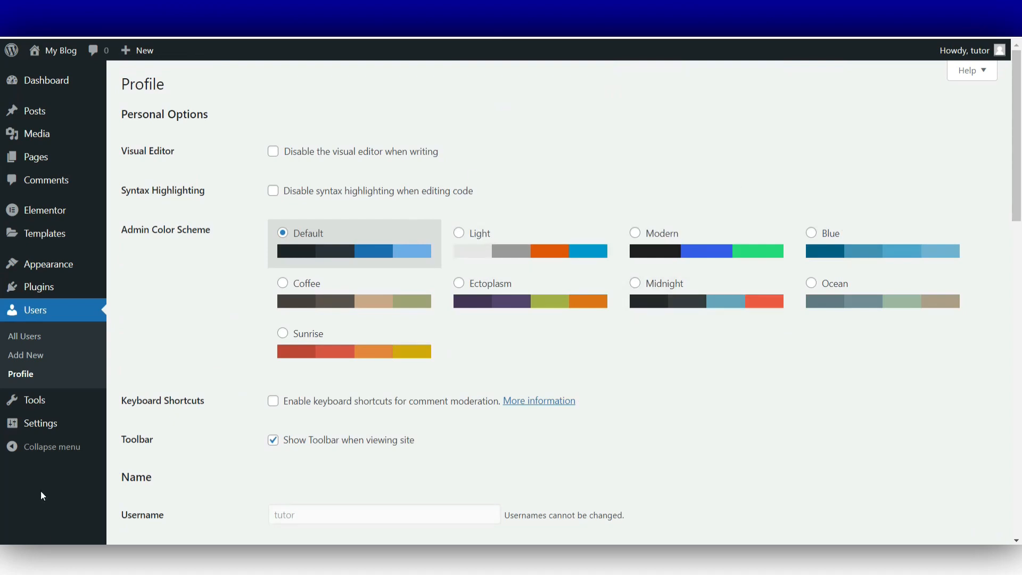
mouse_move(41, 405)
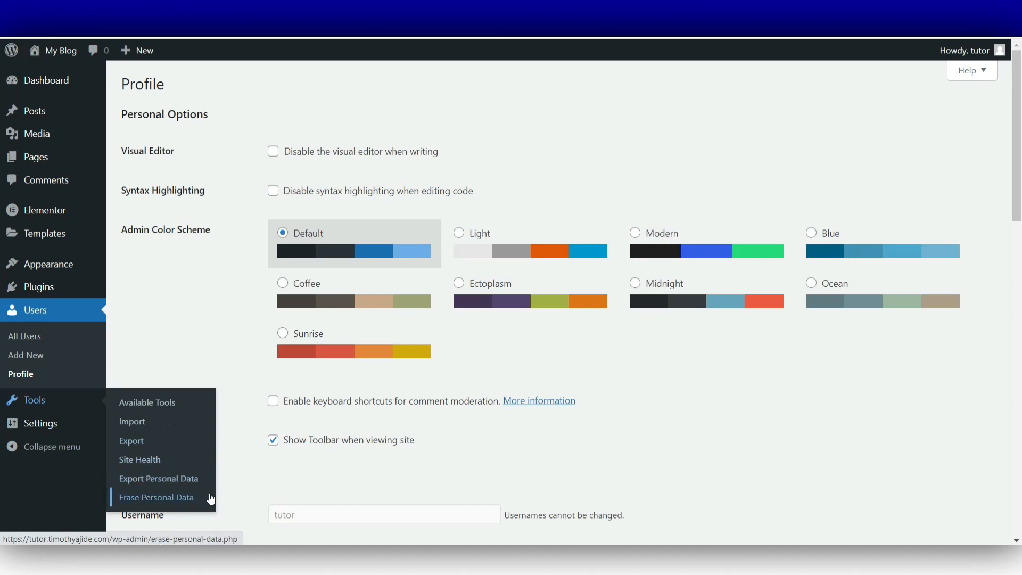
mouse_move(46, 425)
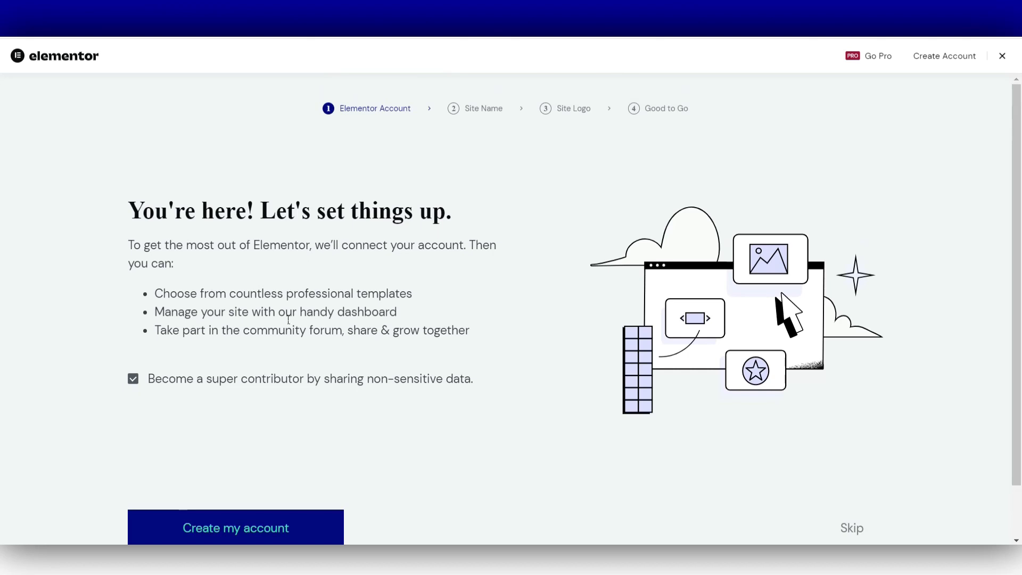
- Skip the Elementor account creation in the setup wizard and set the site name to "Tutor"
scroll(348, 281, down, 1)
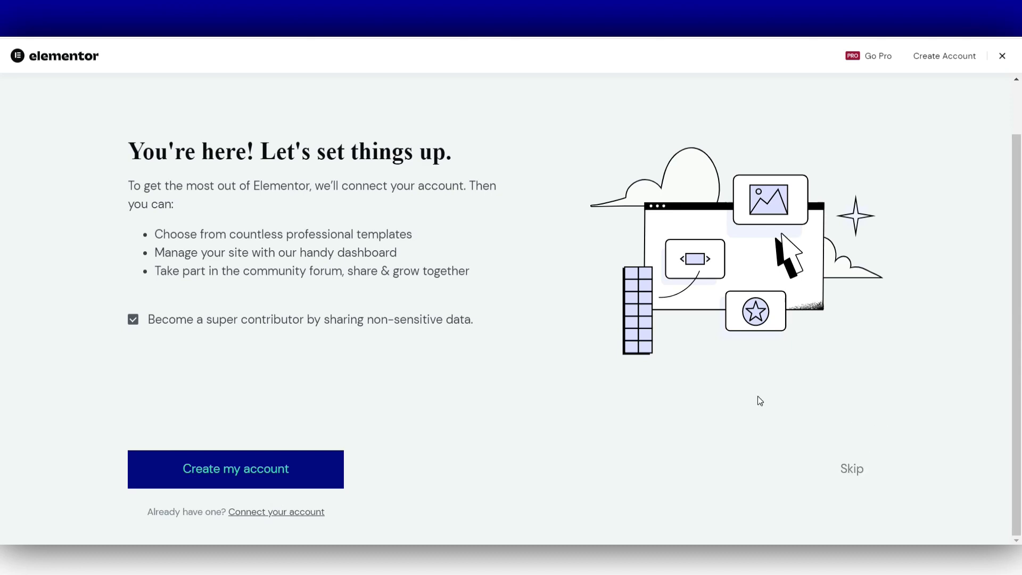
click(851, 469)
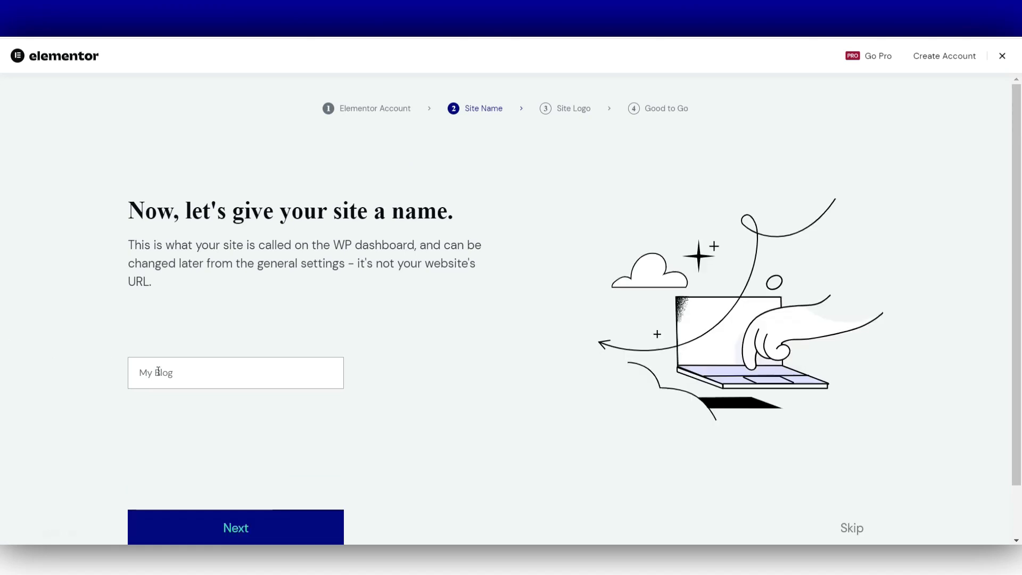
click(178, 372)
drag(178, 372, 77, 363)
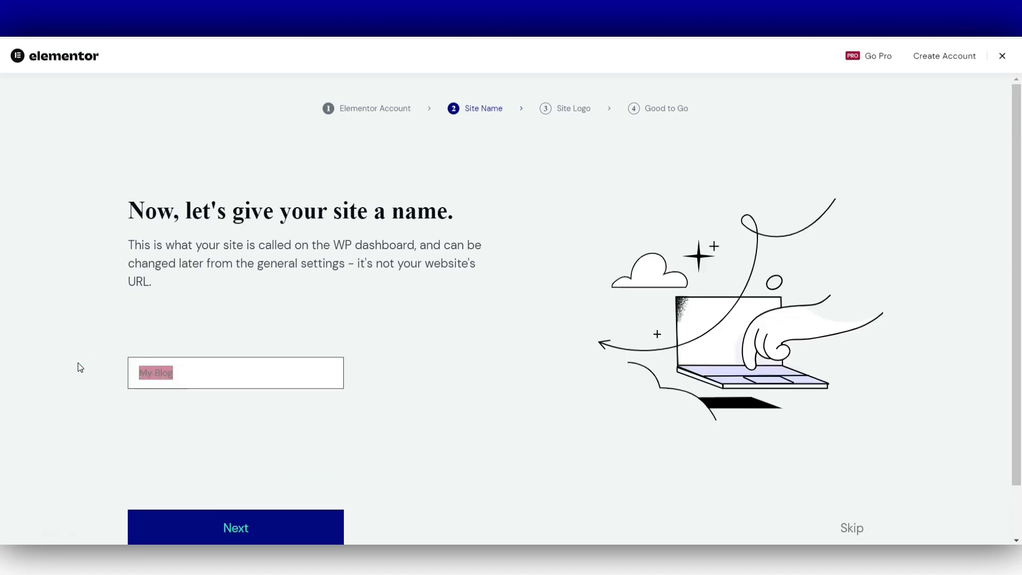
text(Tutor)
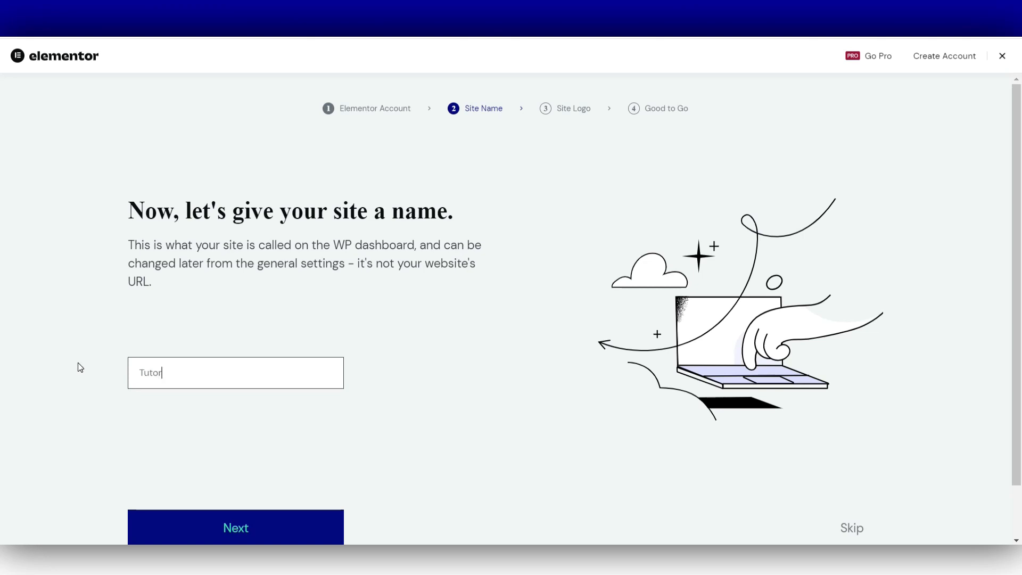
scroll(564, 462, down, 1)
click(257, 468)
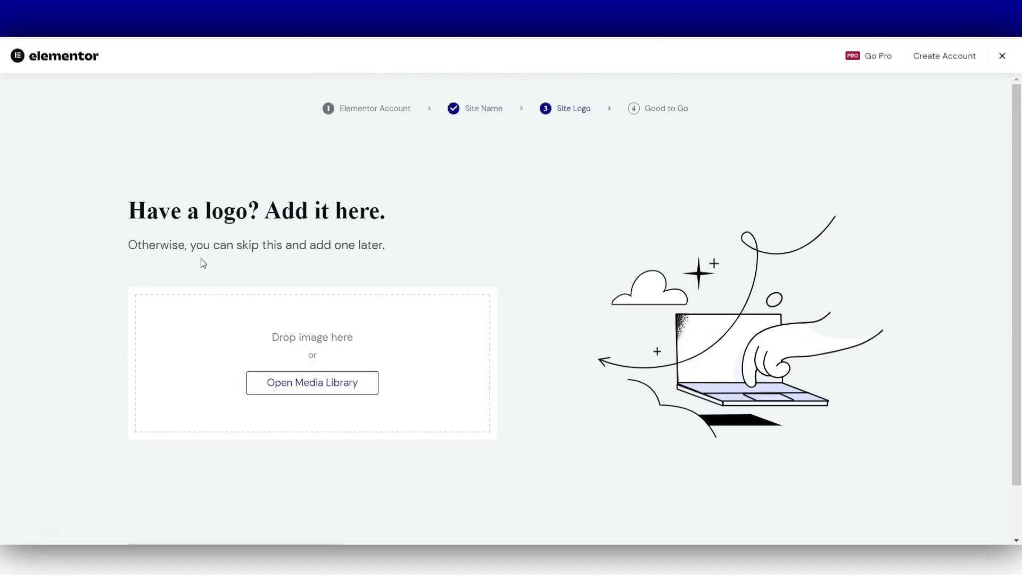
- Skip adding a site logo and choosing a starting method to finish the Elementor setup wizard
scroll(633, 364, down, 1)
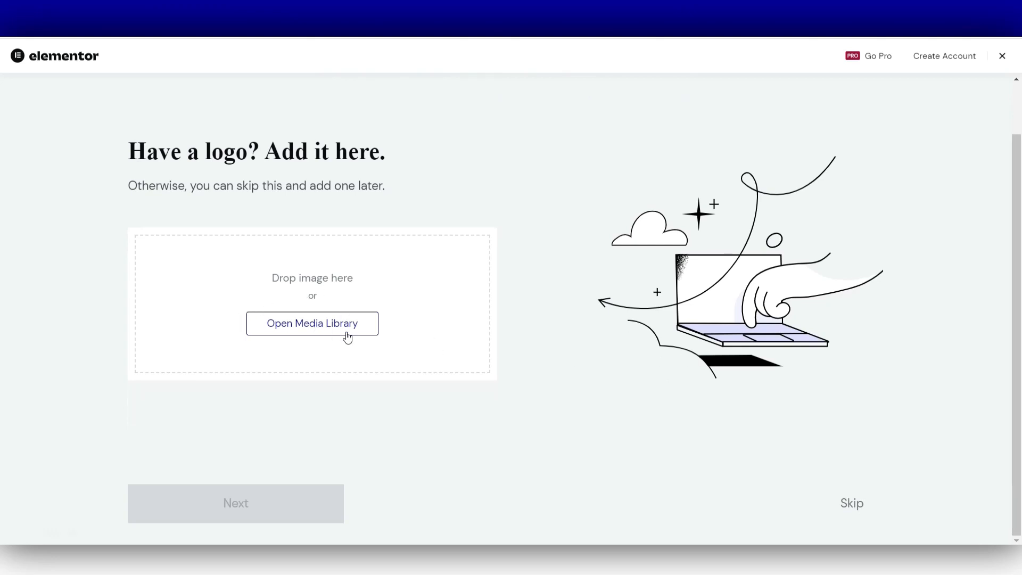
click(852, 503)
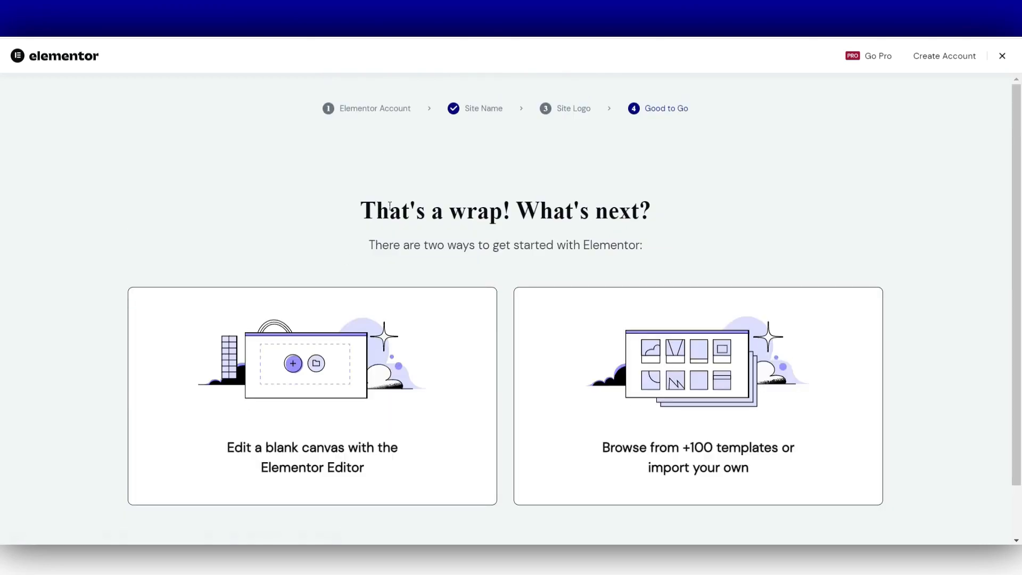
scroll(349, 350, down, 1)
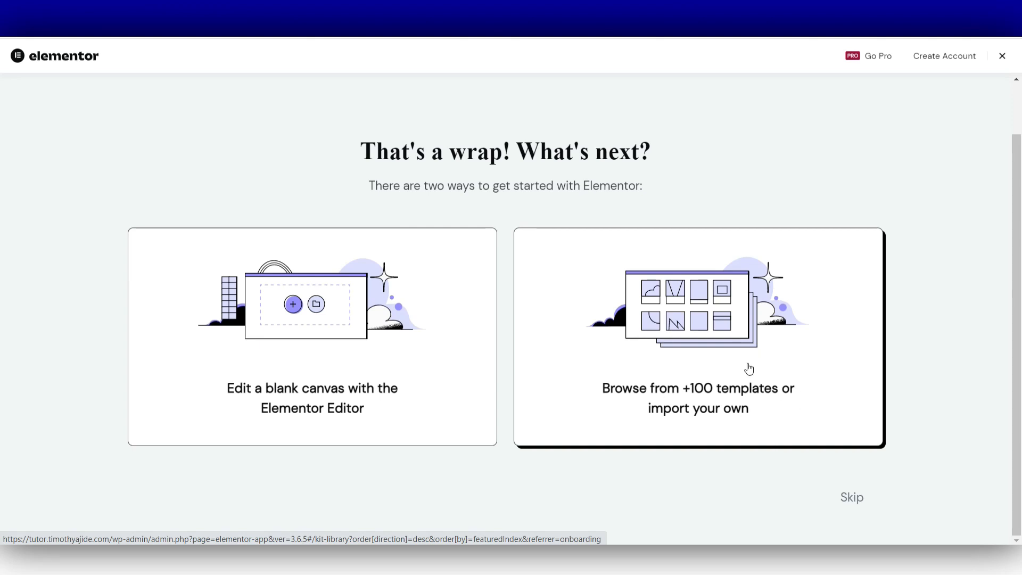
click(864, 499)
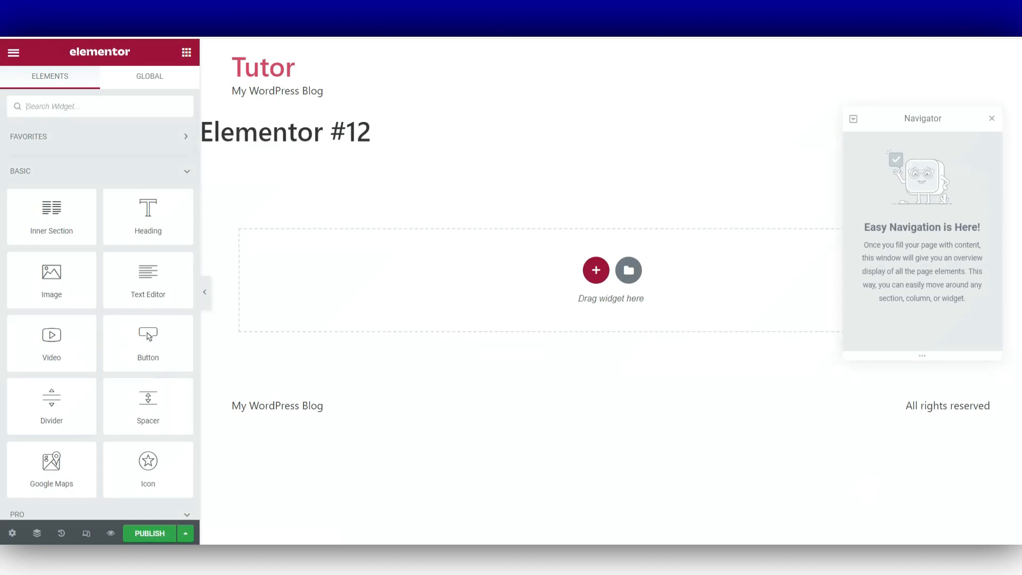
- Close the editor of the "WordPress Tutorial" post without saving its changes
click(58, 113)
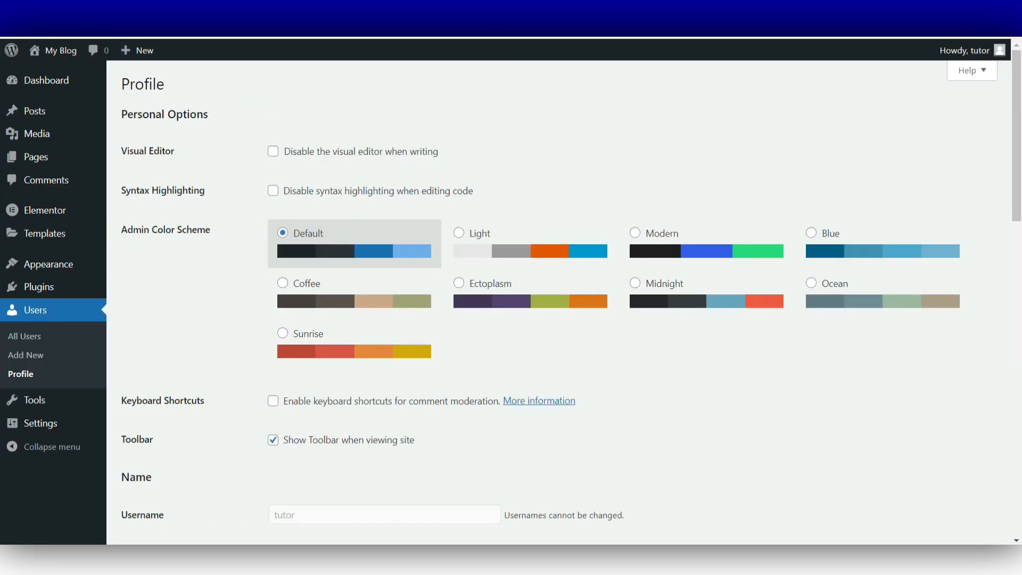
click(148, 87)
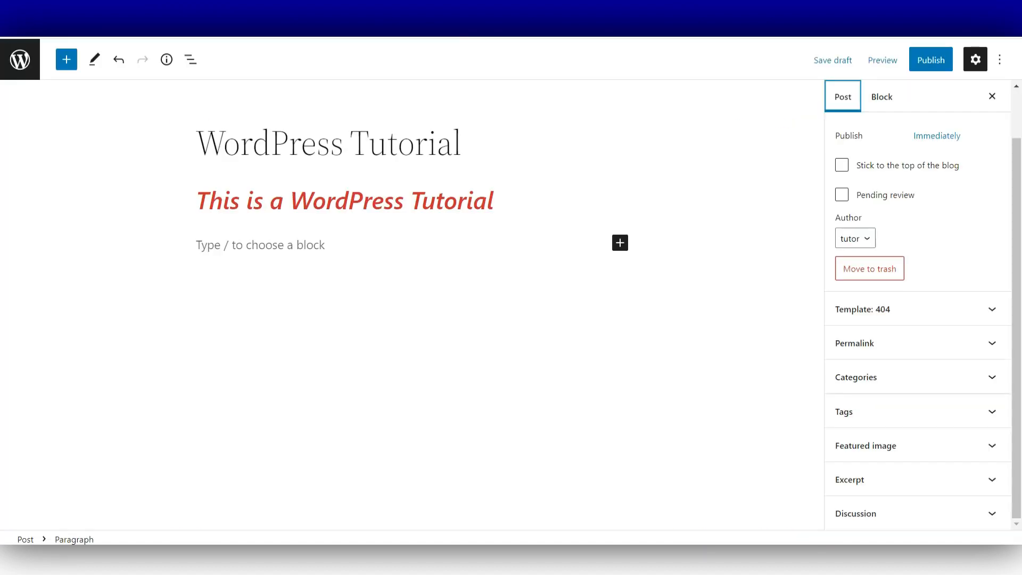
key(ctrl+w)
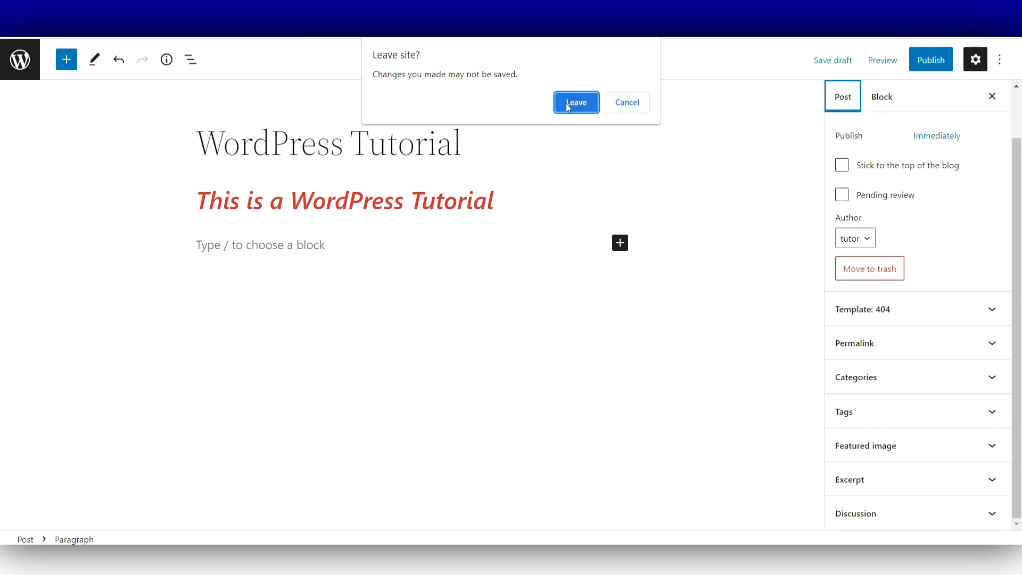
click(585, 104)
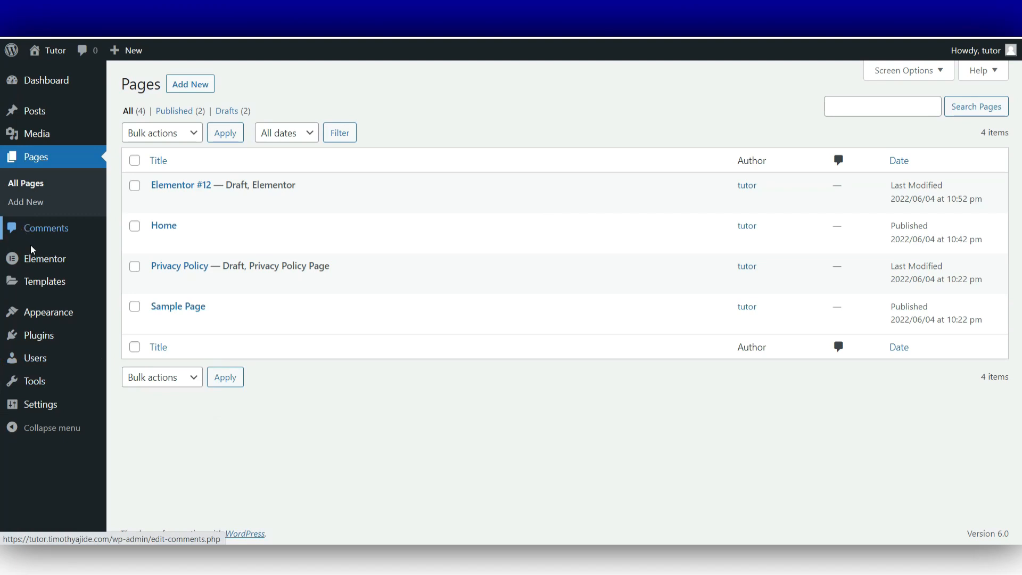
- Review the Elementor and Templates options, examine the site parts offered in the Theme Builder from header to 404 page, and close it
mouse_move(50, 257)
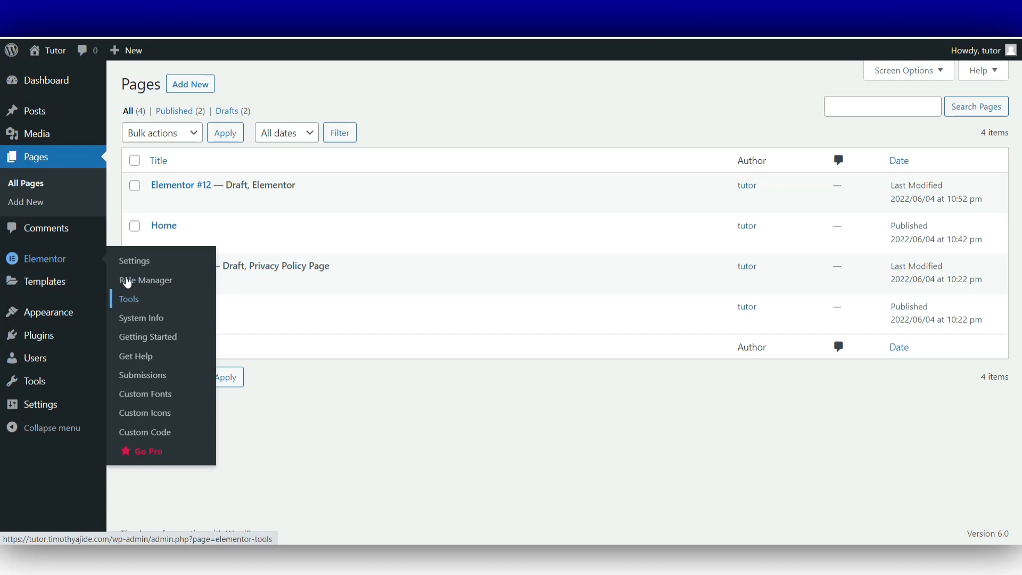
mouse_move(62, 281)
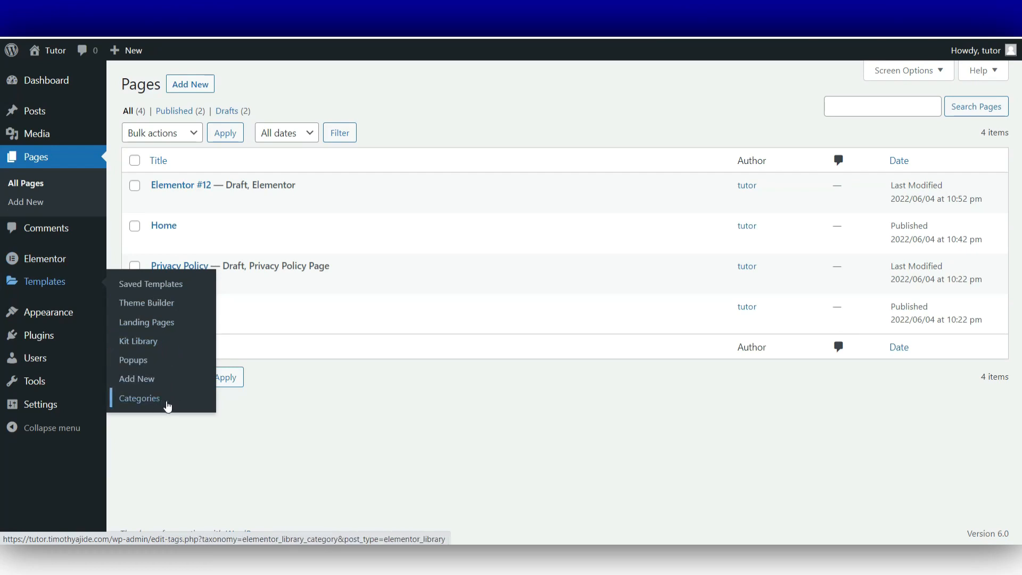
click(159, 309)
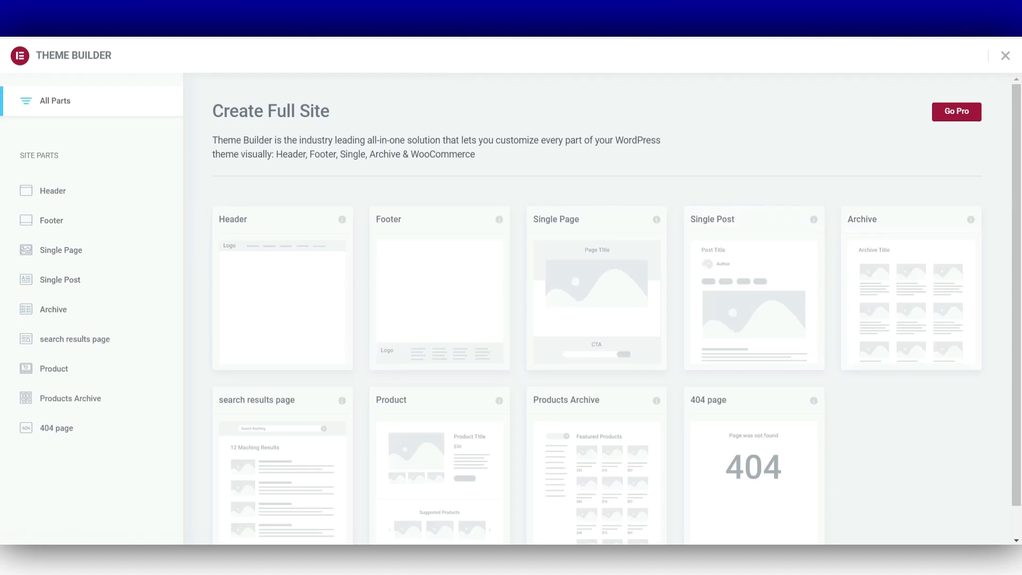
mouse_move(305, 287)
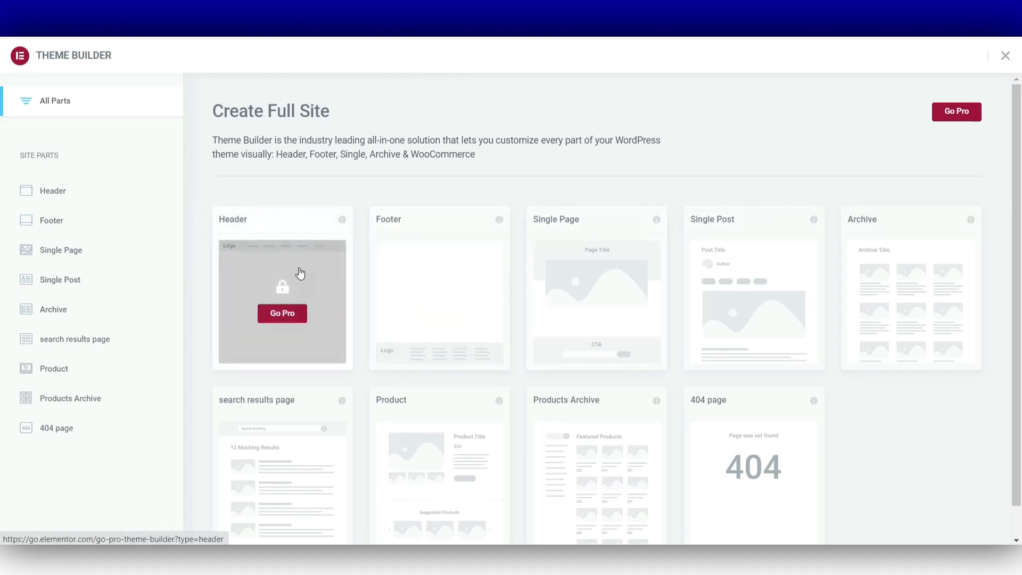
mouse_move(388, 258)
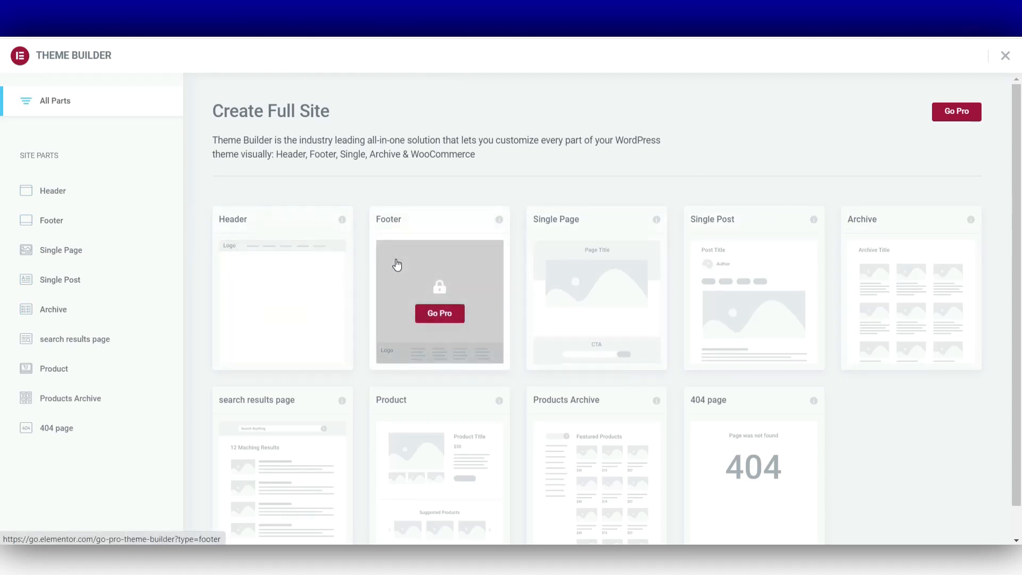
mouse_move(604, 289)
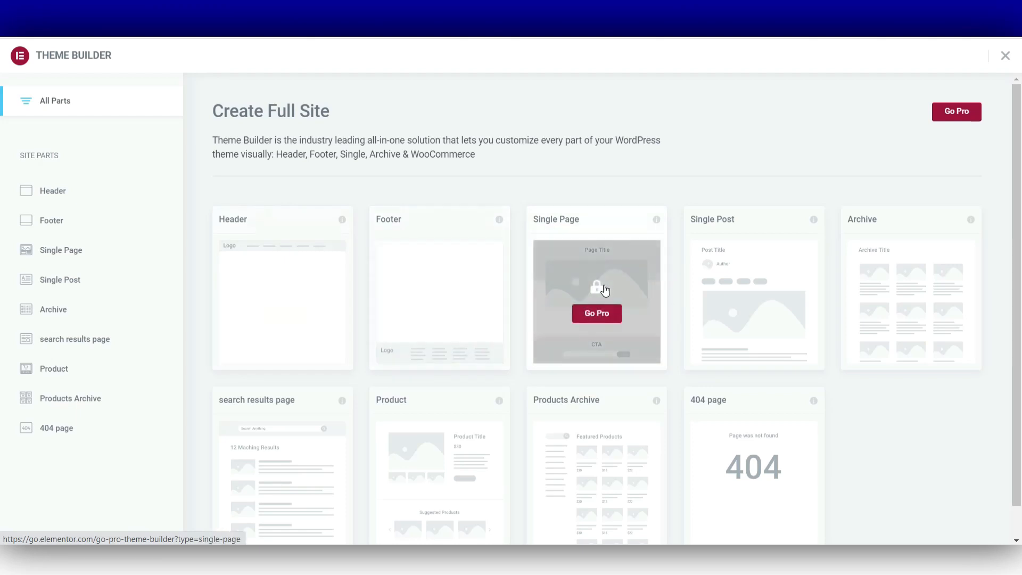
mouse_move(766, 283)
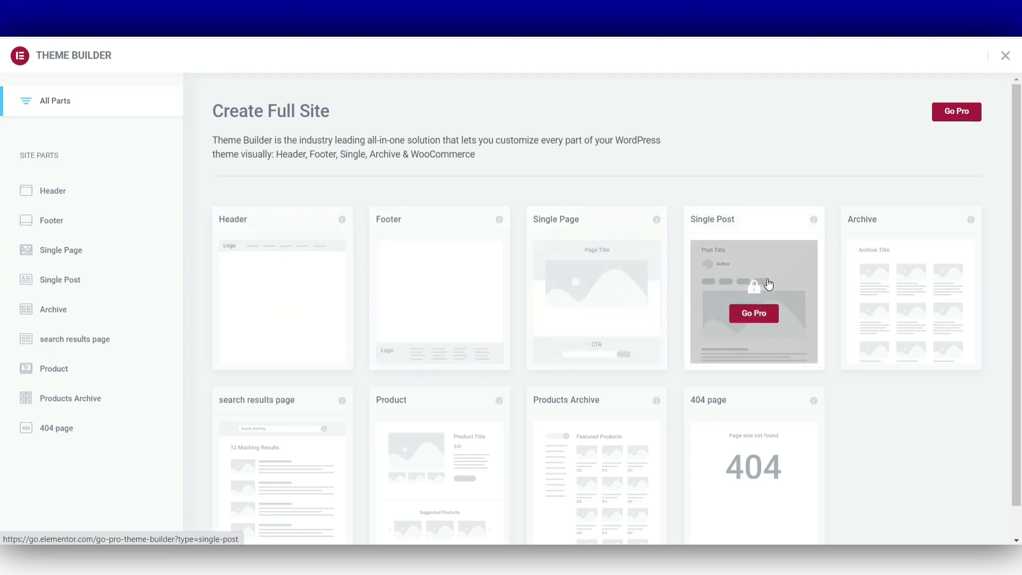
mouse_move(920, 282)
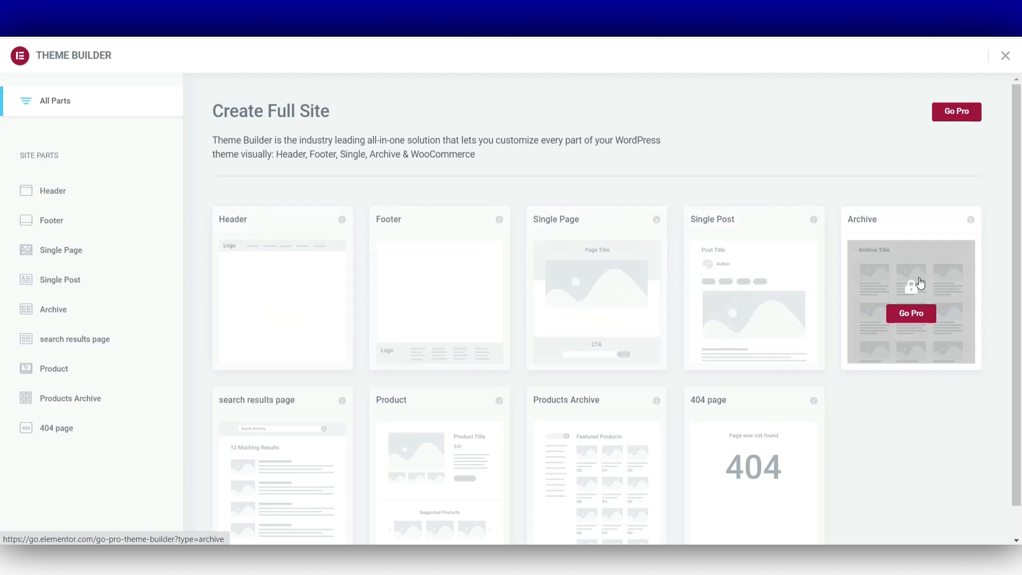
scroll(479, 325, down, 1)
mouse_move(266, 438)
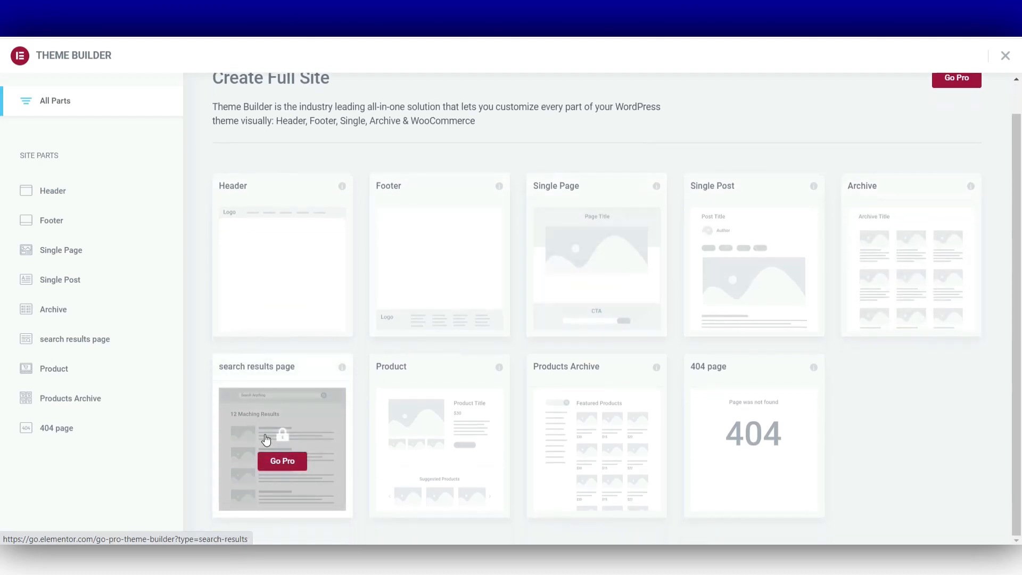
mouse_move(425, 421)
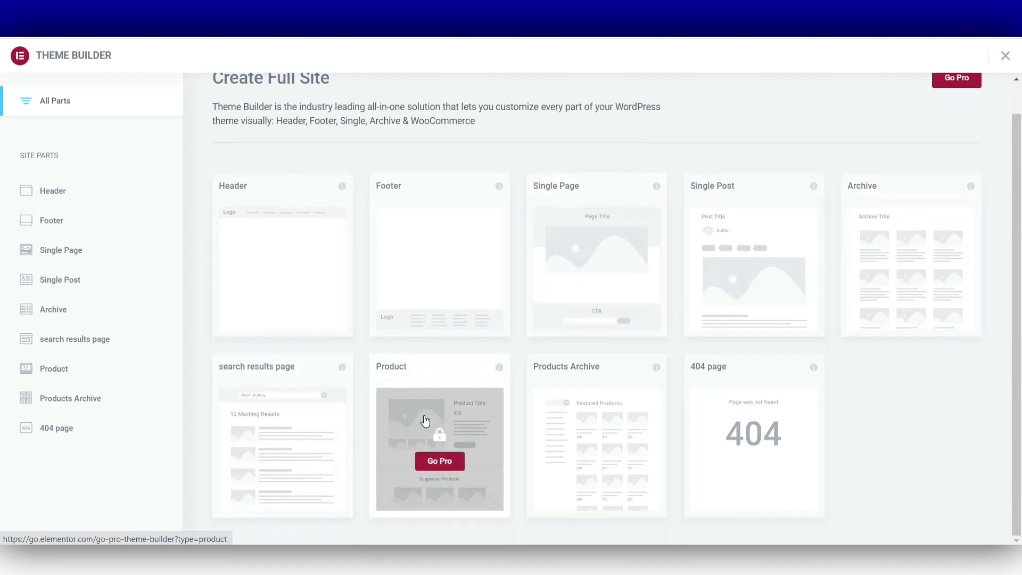
mouse_move(616, 418)
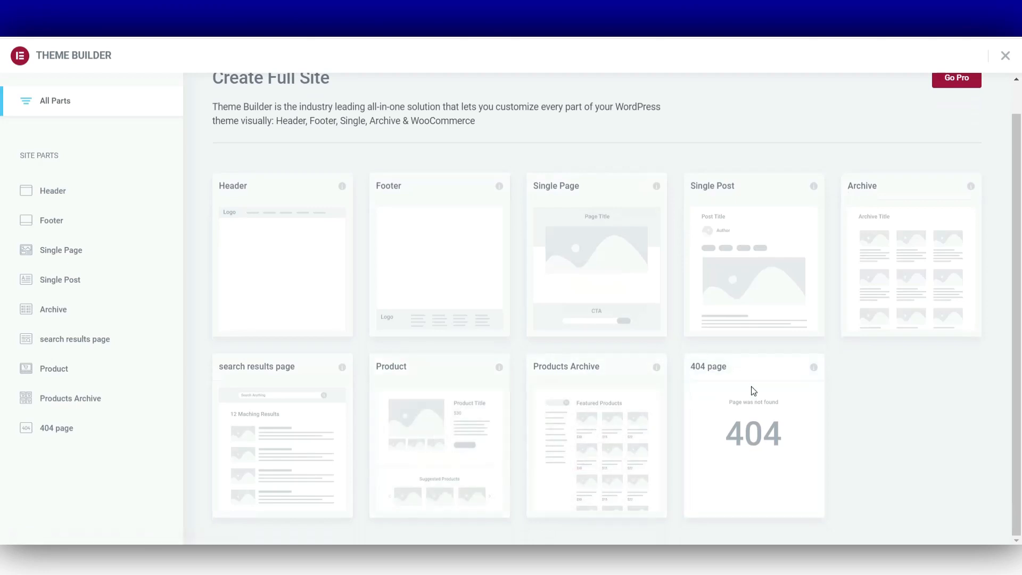
mouse_move(742, 404)
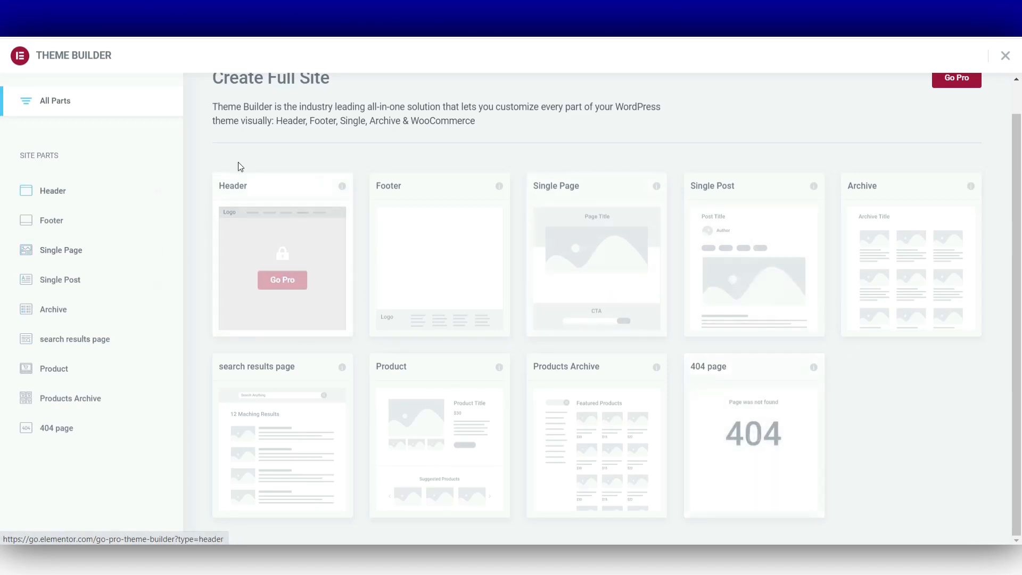
mouse_move(455, 232)
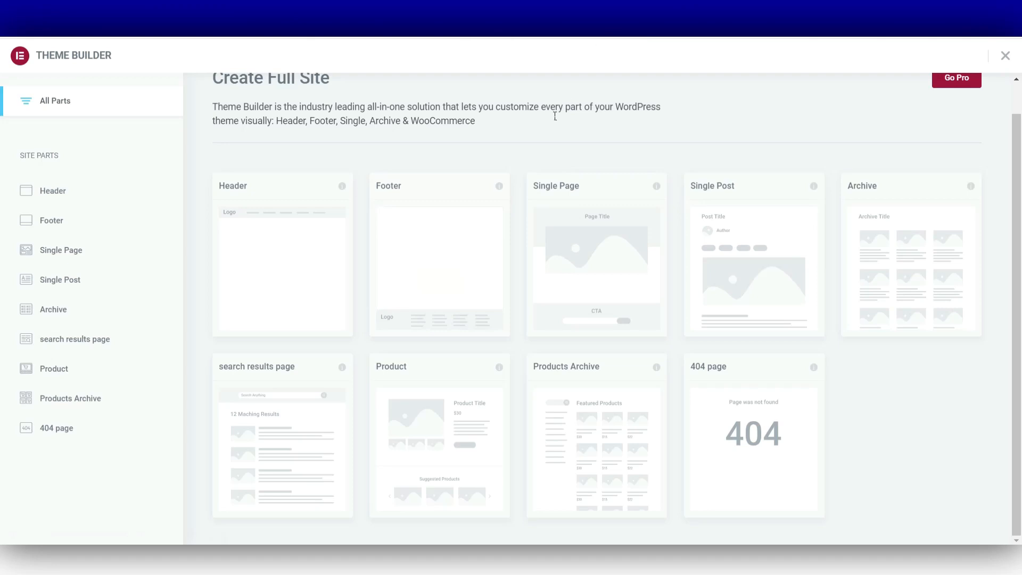
scroll(426, 165, up, 1)
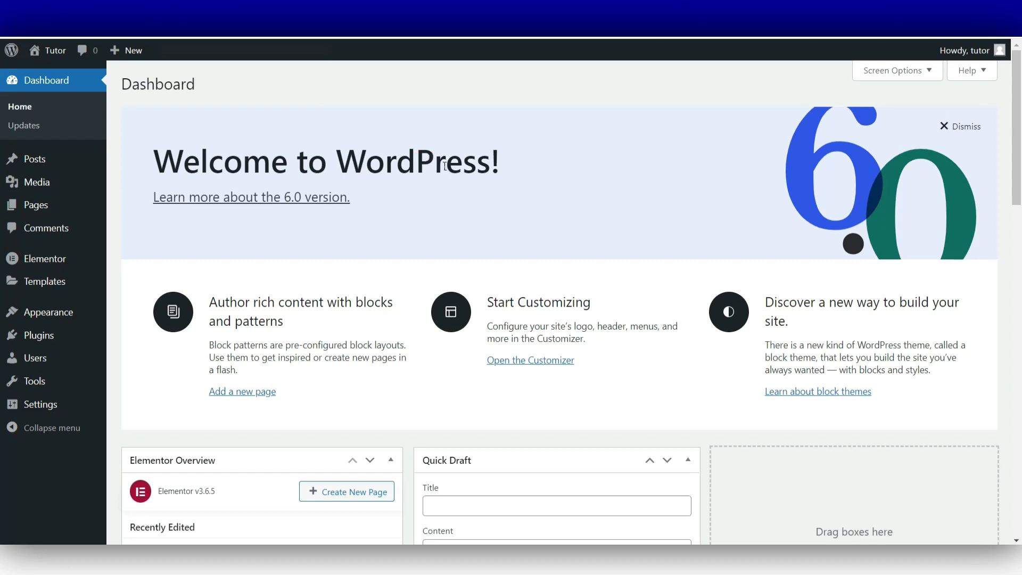
mouse_move(35, 206)
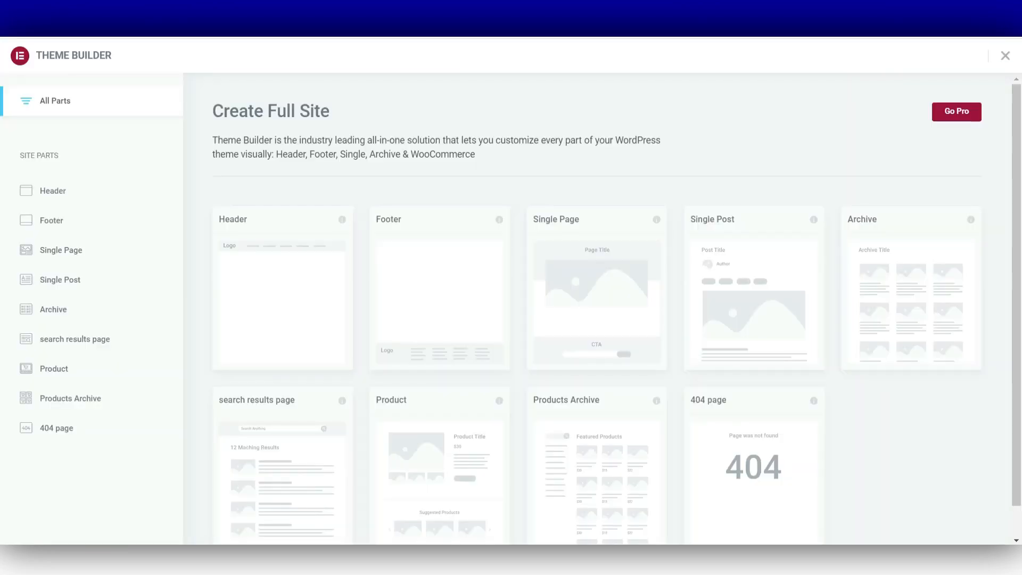
click(1005, 56)
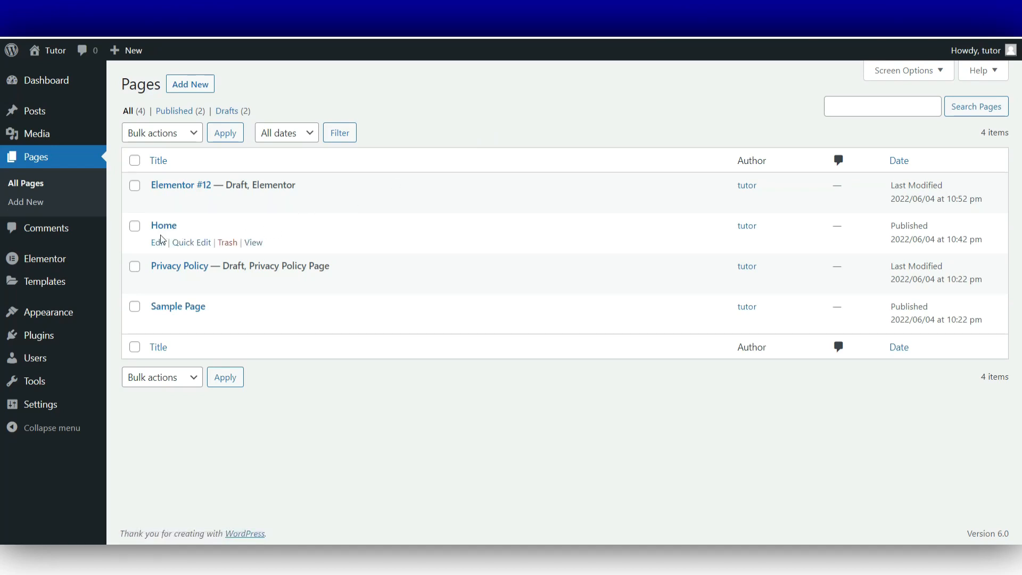
- Open the Home page for editing with Elementor and look through the available widgets, from Basic to WordPress
click(160, 243)
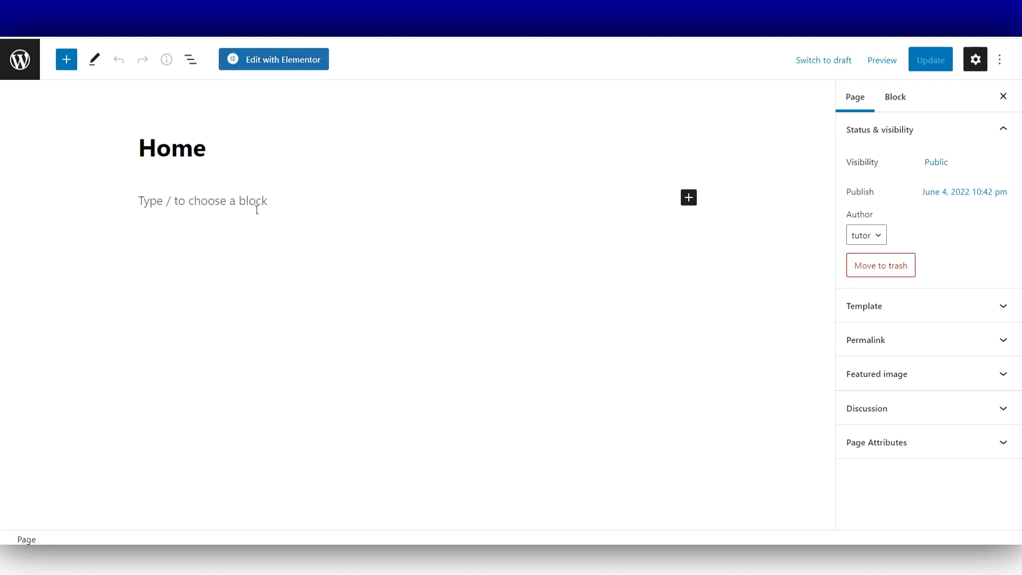
click(282, 61)
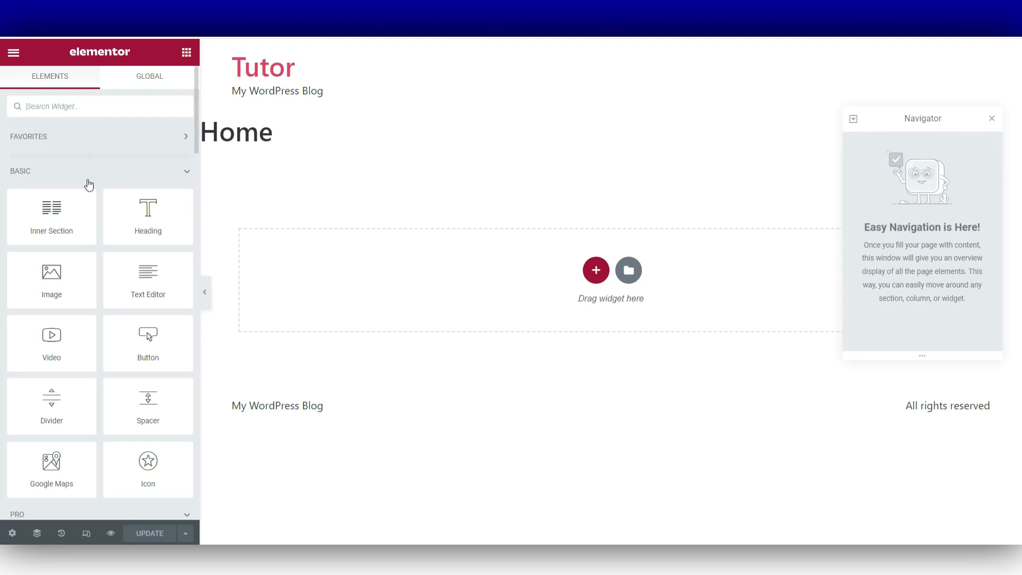
scroll(122, 150, down, 2)
scroll(121, 151, down, 20)
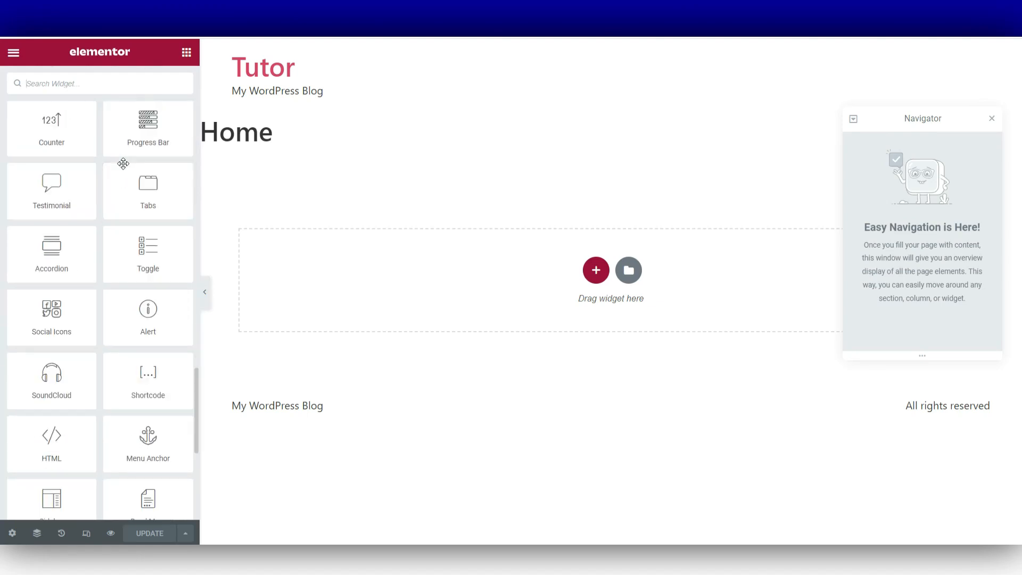
scroll(123, 163, down, 8)
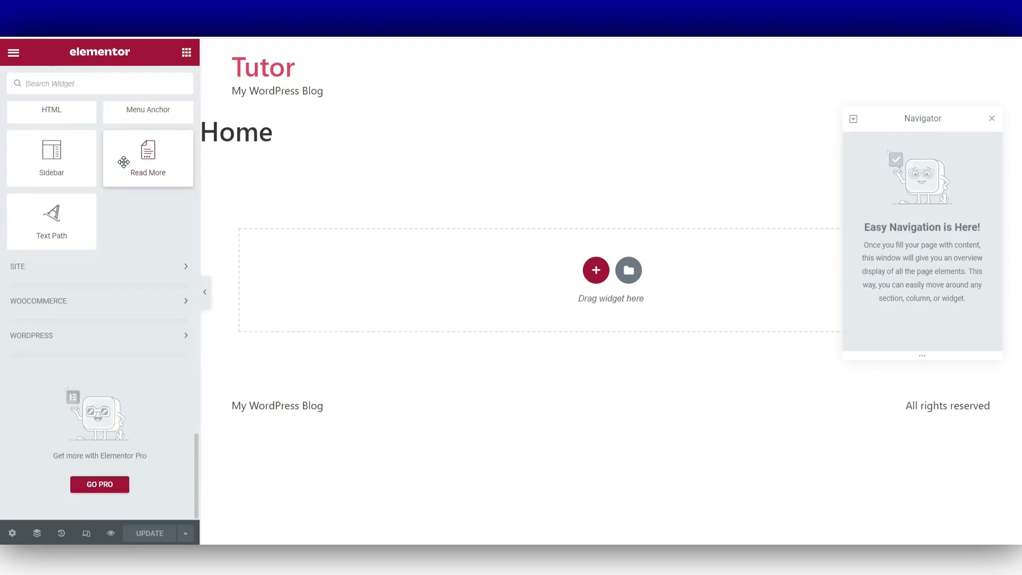
scroll(123, 162, up, 20)
scroll(122, 162, up, 15)
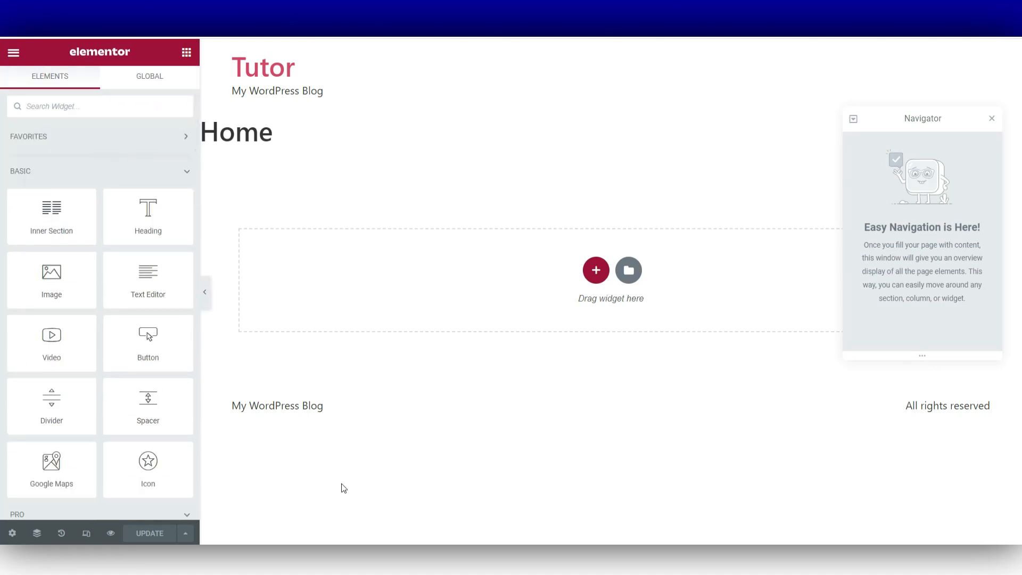
- Set the Home page's layout to Elementor Canvas in the page settings and update the page
click(12, 533)
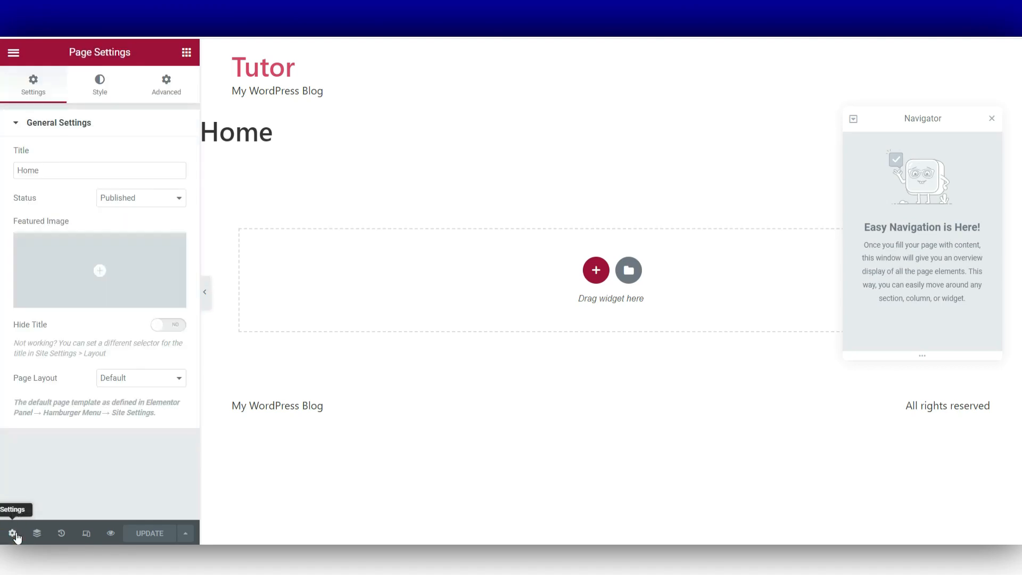
click(153, 385)
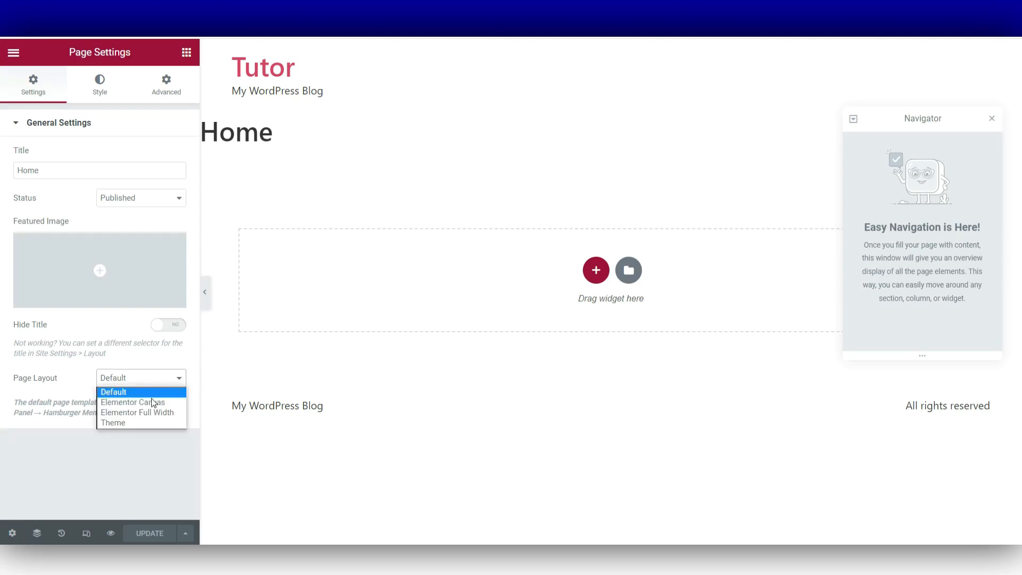
click(153, 405)
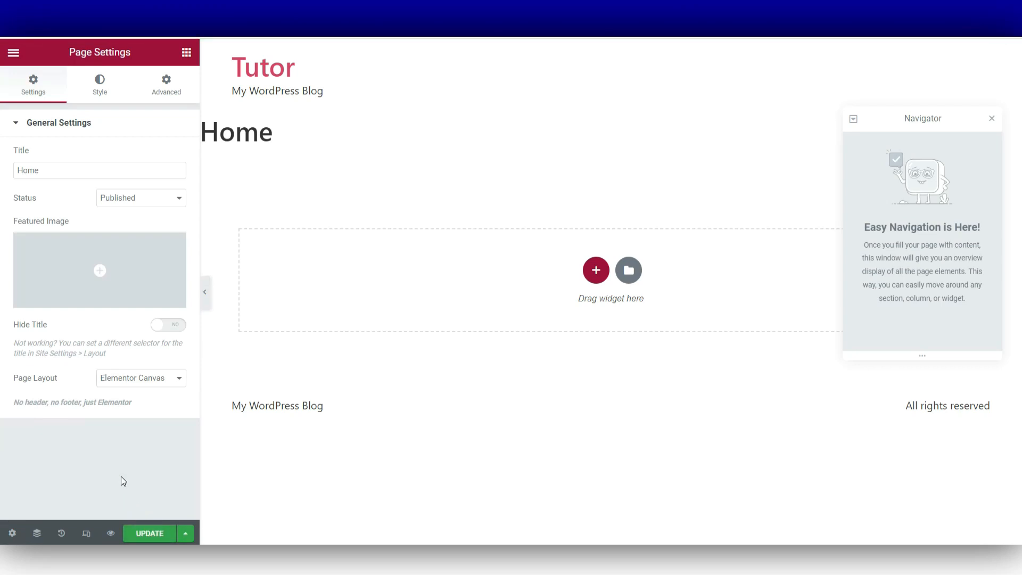
click(157, 536)
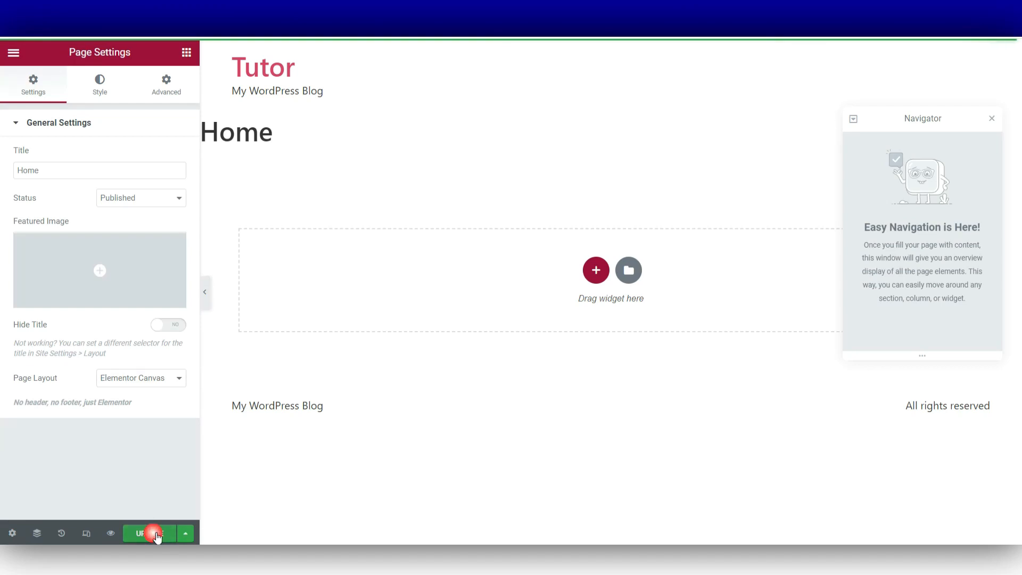
click(157, 535)
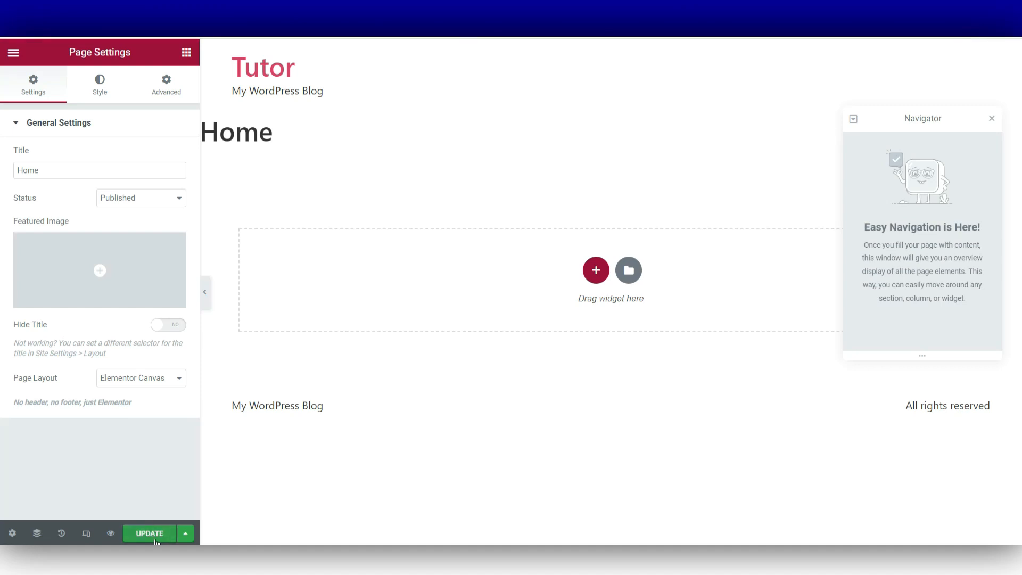
click(155, 535)
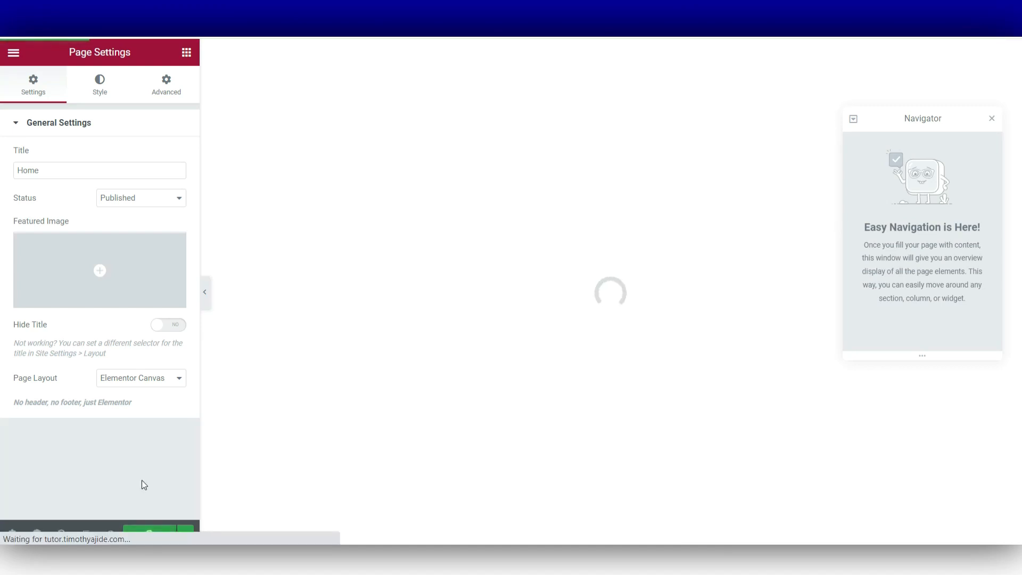